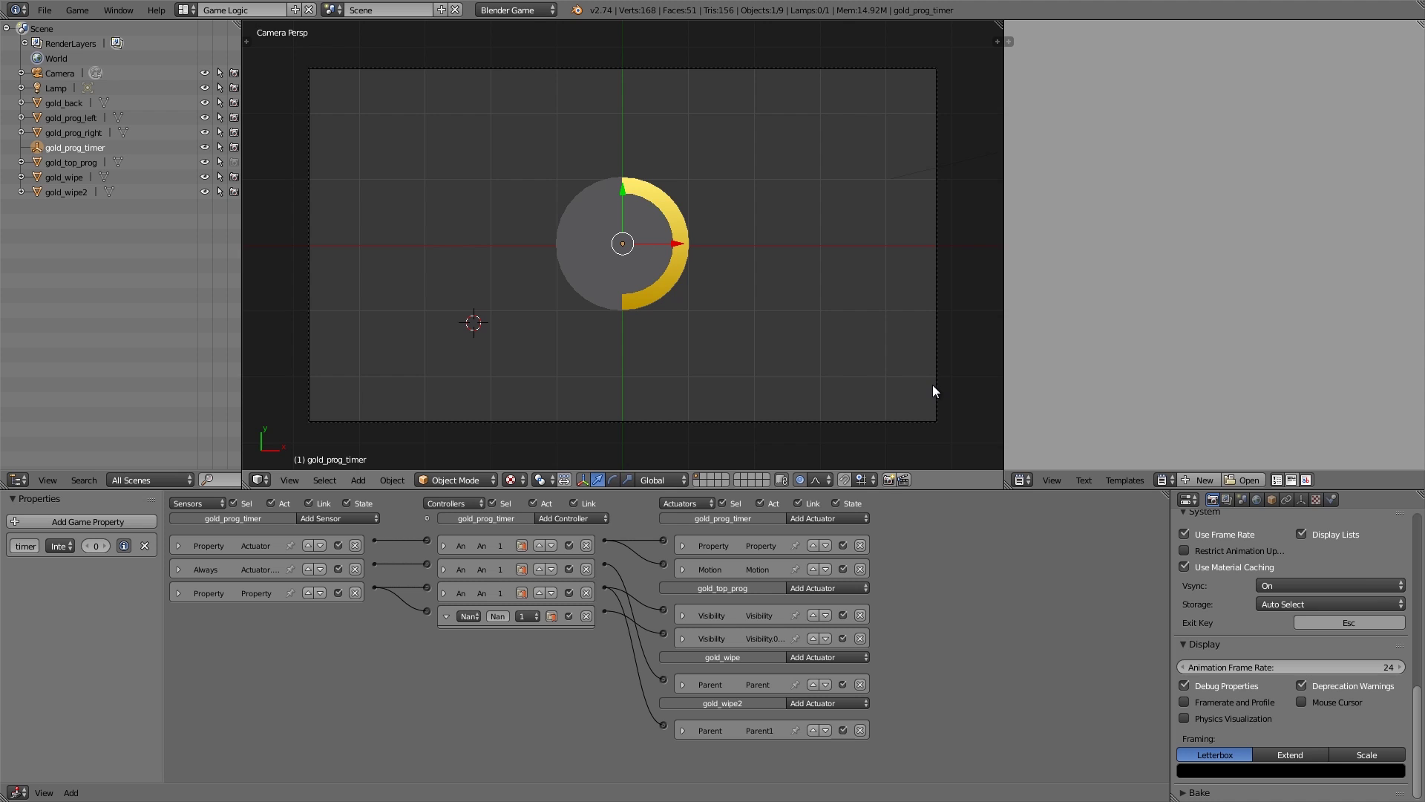
- Run the game to preview the gold progress ring filling clockwise
key(p)
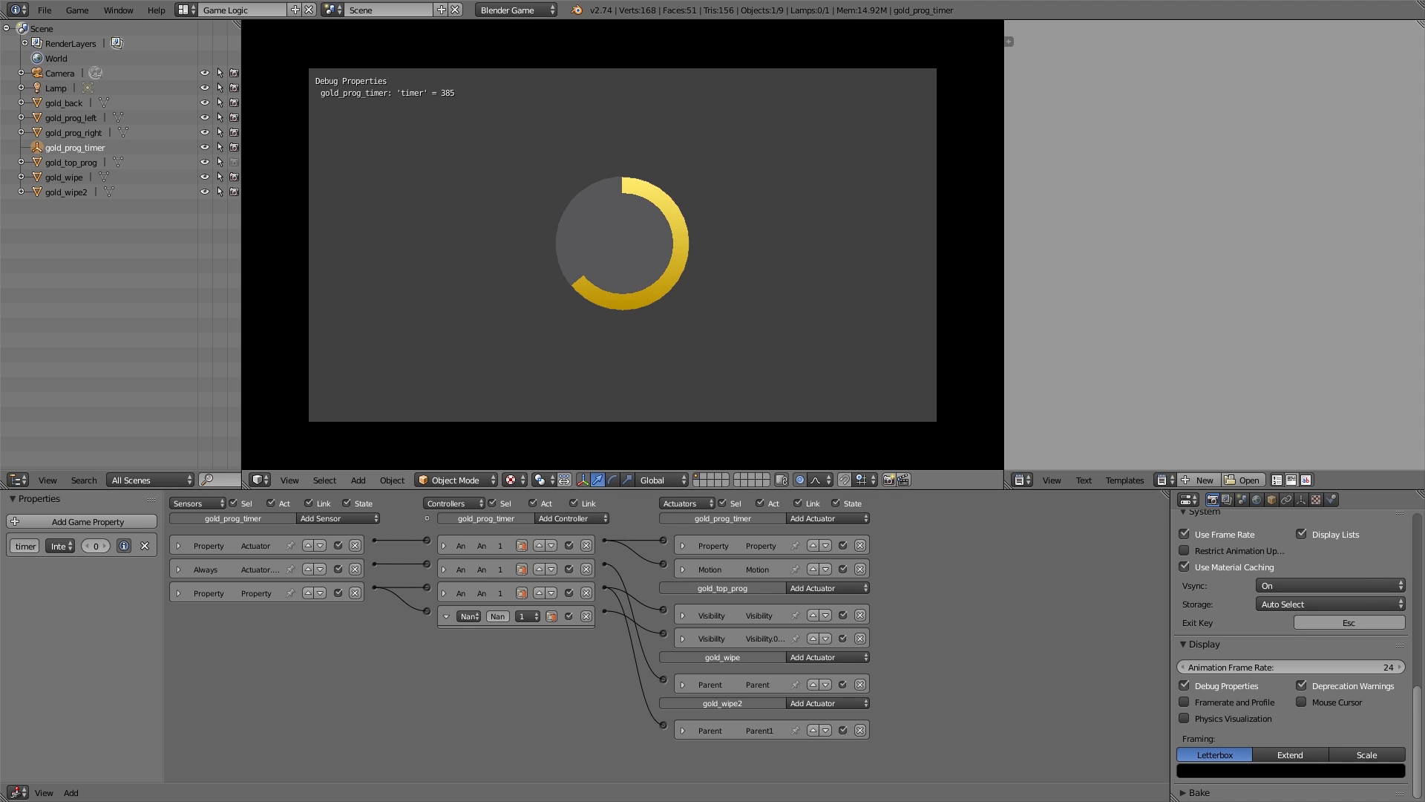
- Stop the game and reload a new default start-up scene
key(Escape)
click(44, 9)
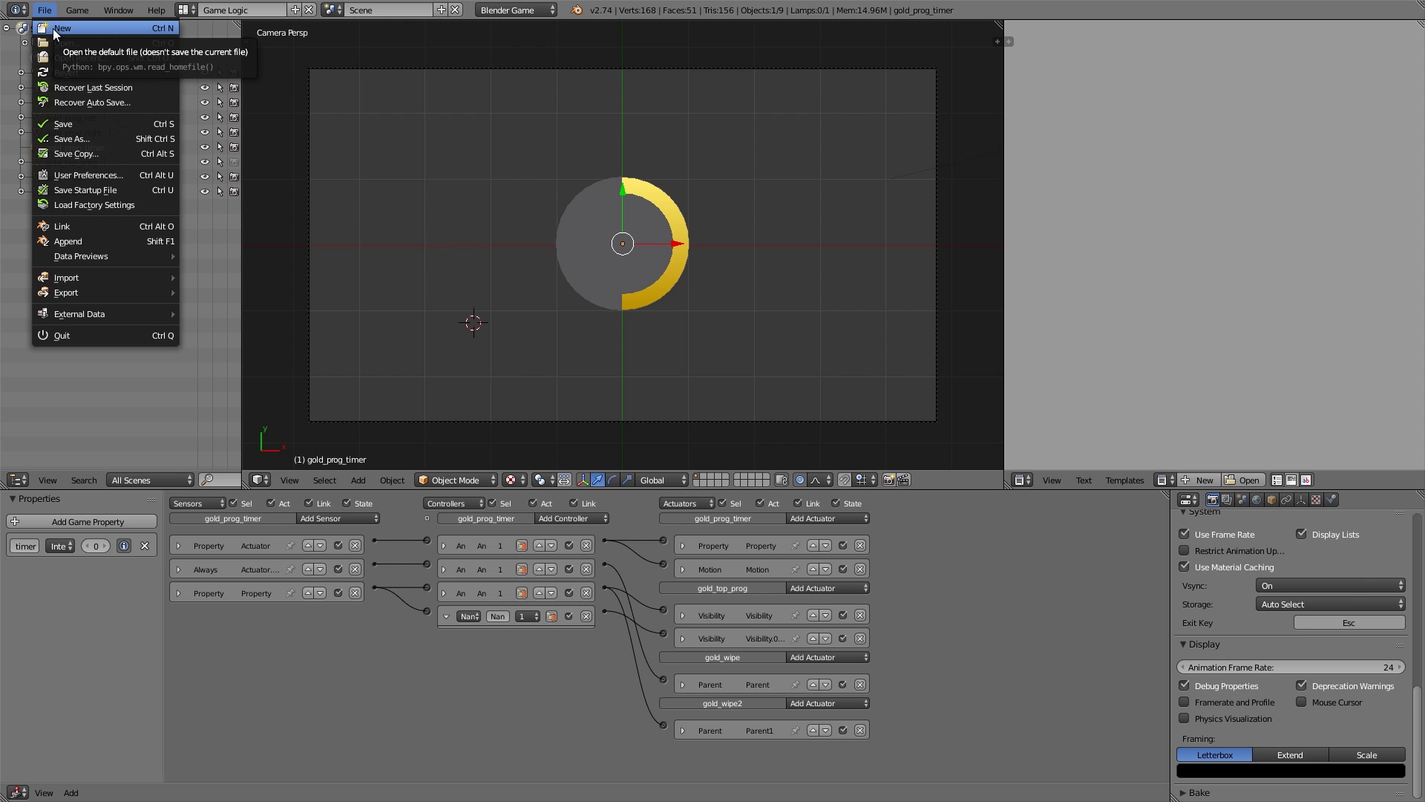
click(61, 29)
click(65, 40)
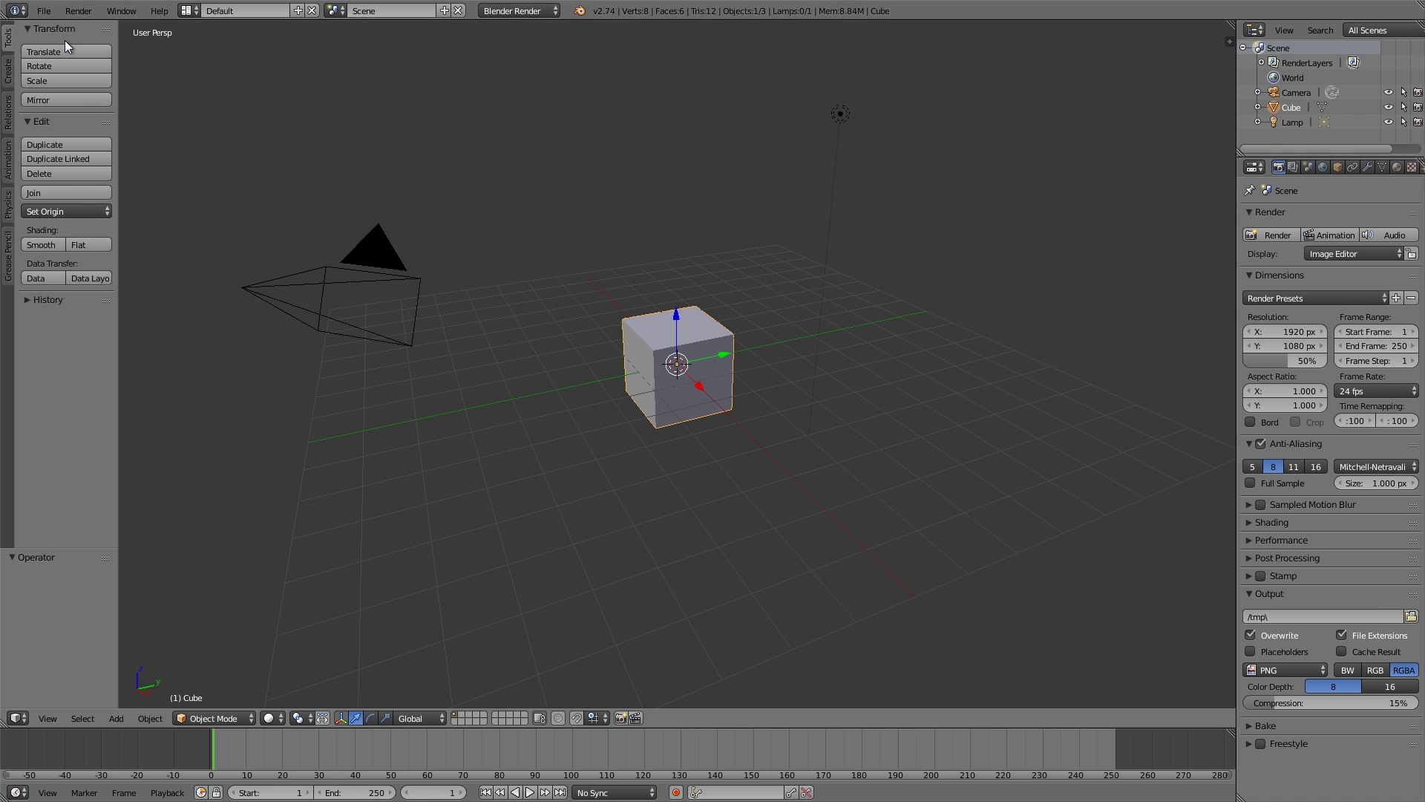
- Switch the render engine to Blender Game and set the animation frame rate to 60 fps
click(522, 11)
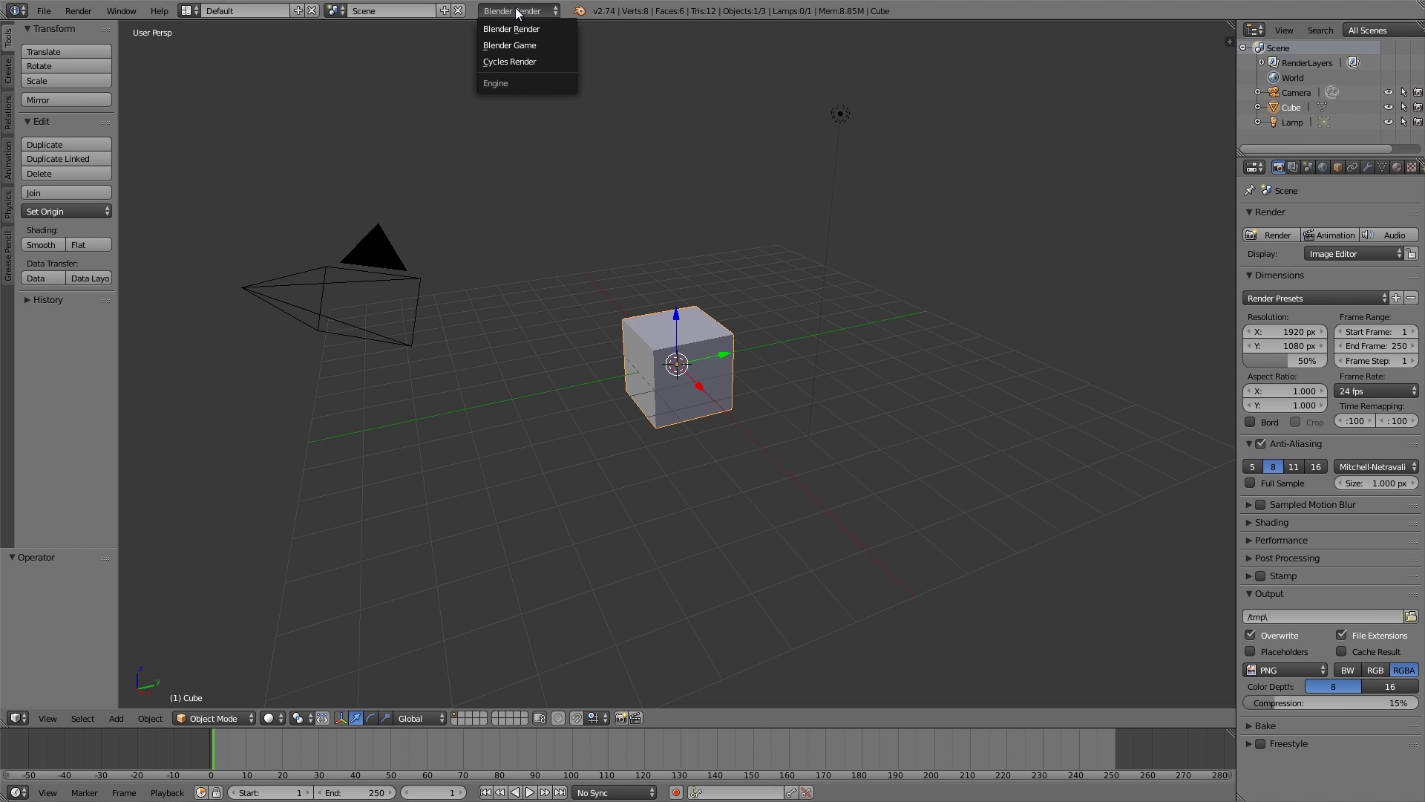
click(509, 44)
scroll(1365, 529, down, 5)
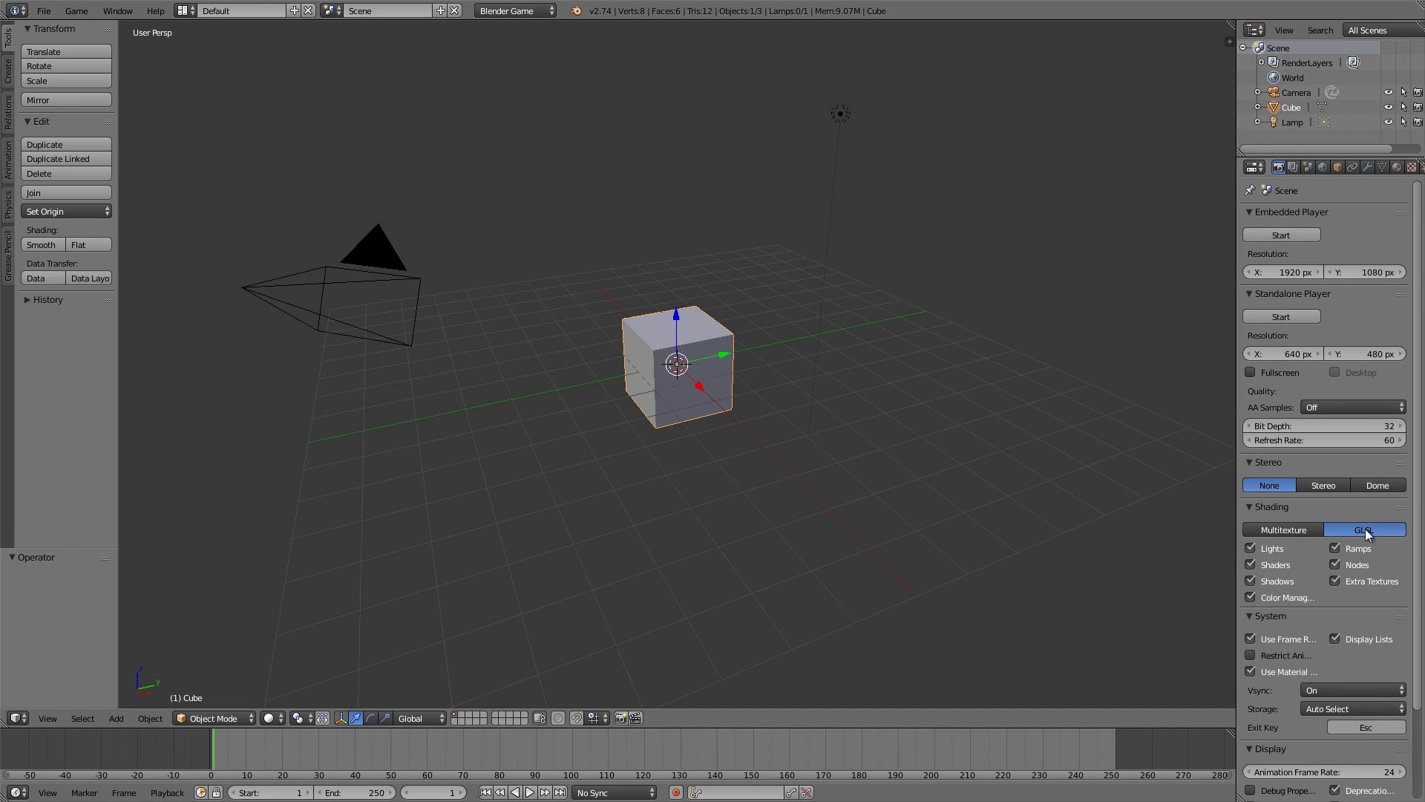
click(1321, 662)
text(60)
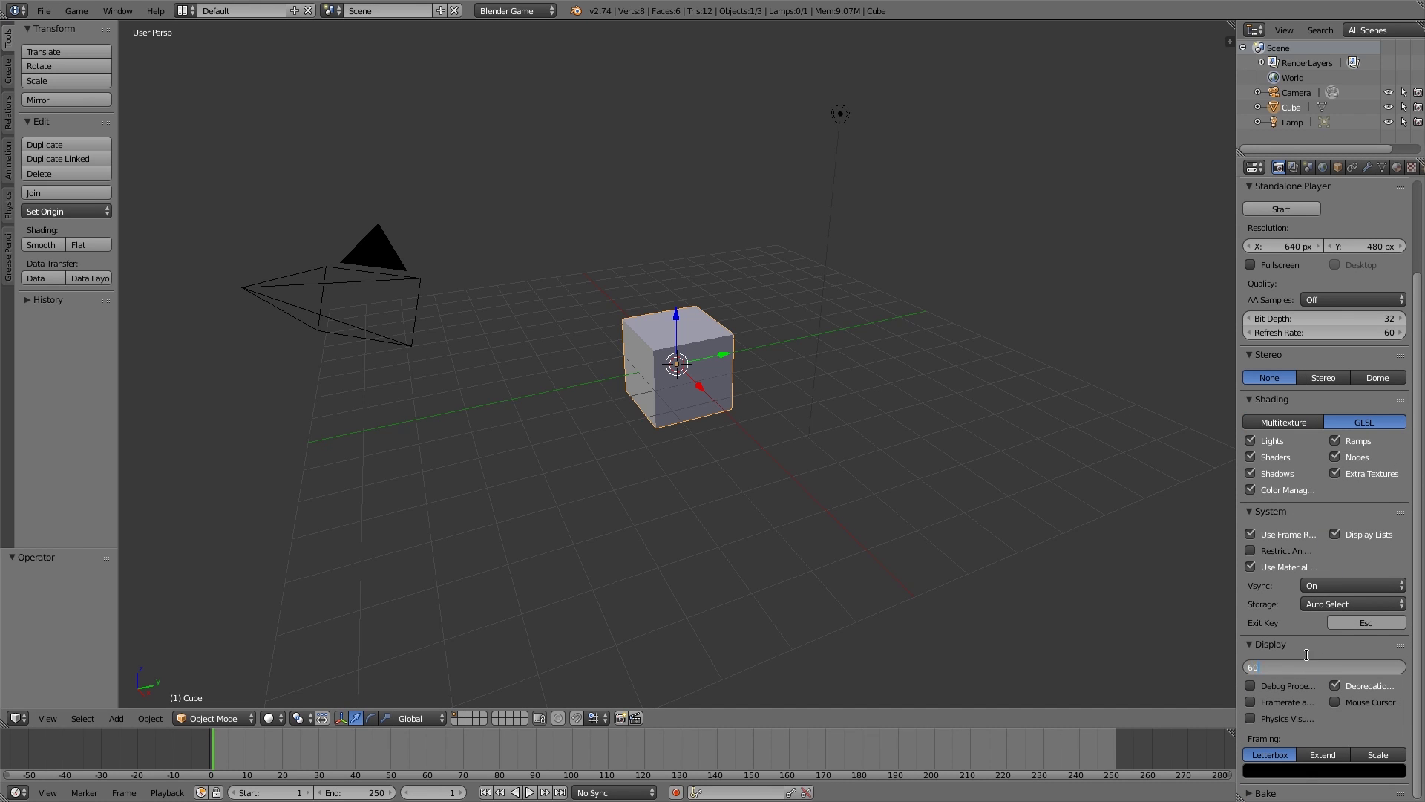
key(Return)
- Delete the default cube and view the scene top-down through the camera
key(x)
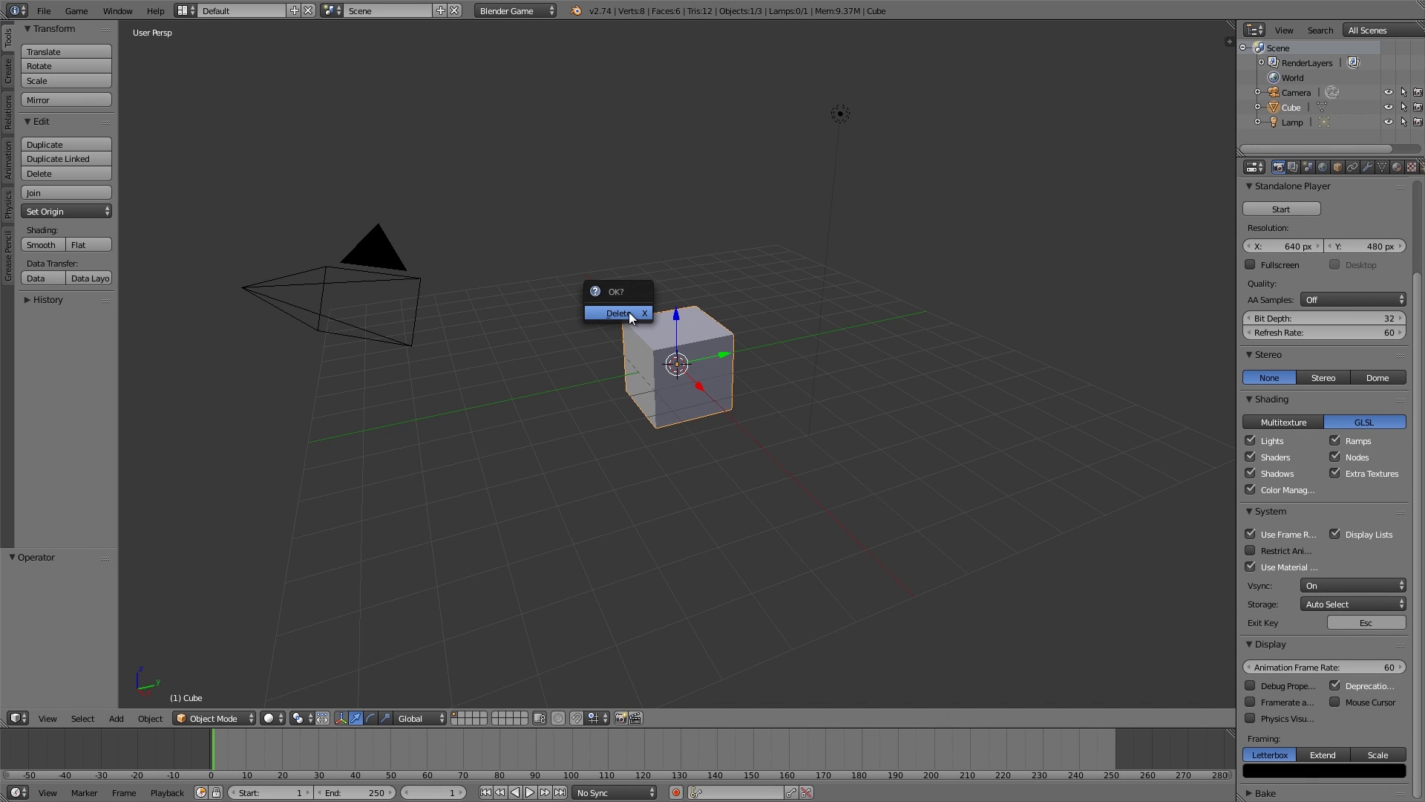
click(629, 314)
key(shift+a)
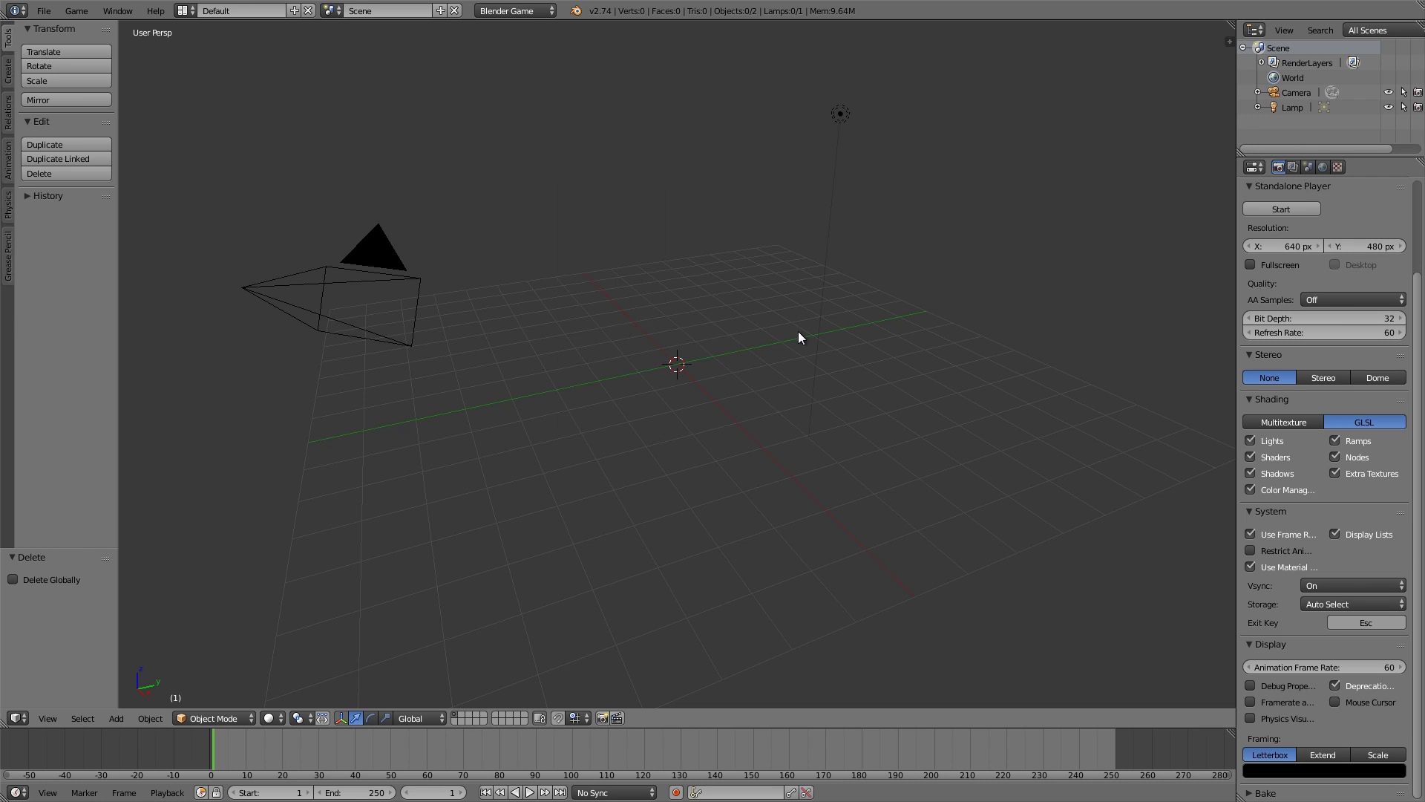
key(KP_7)
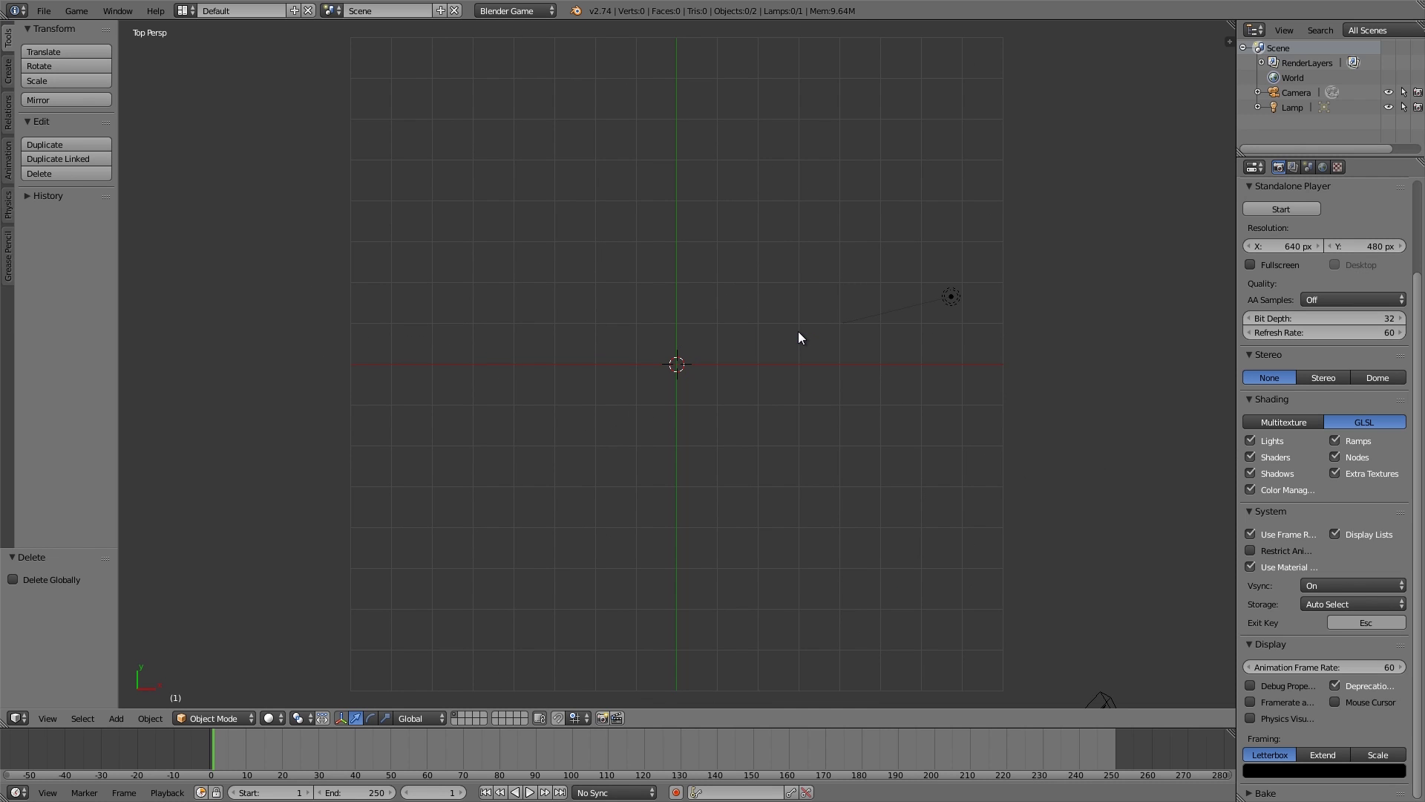
key(KP_0)
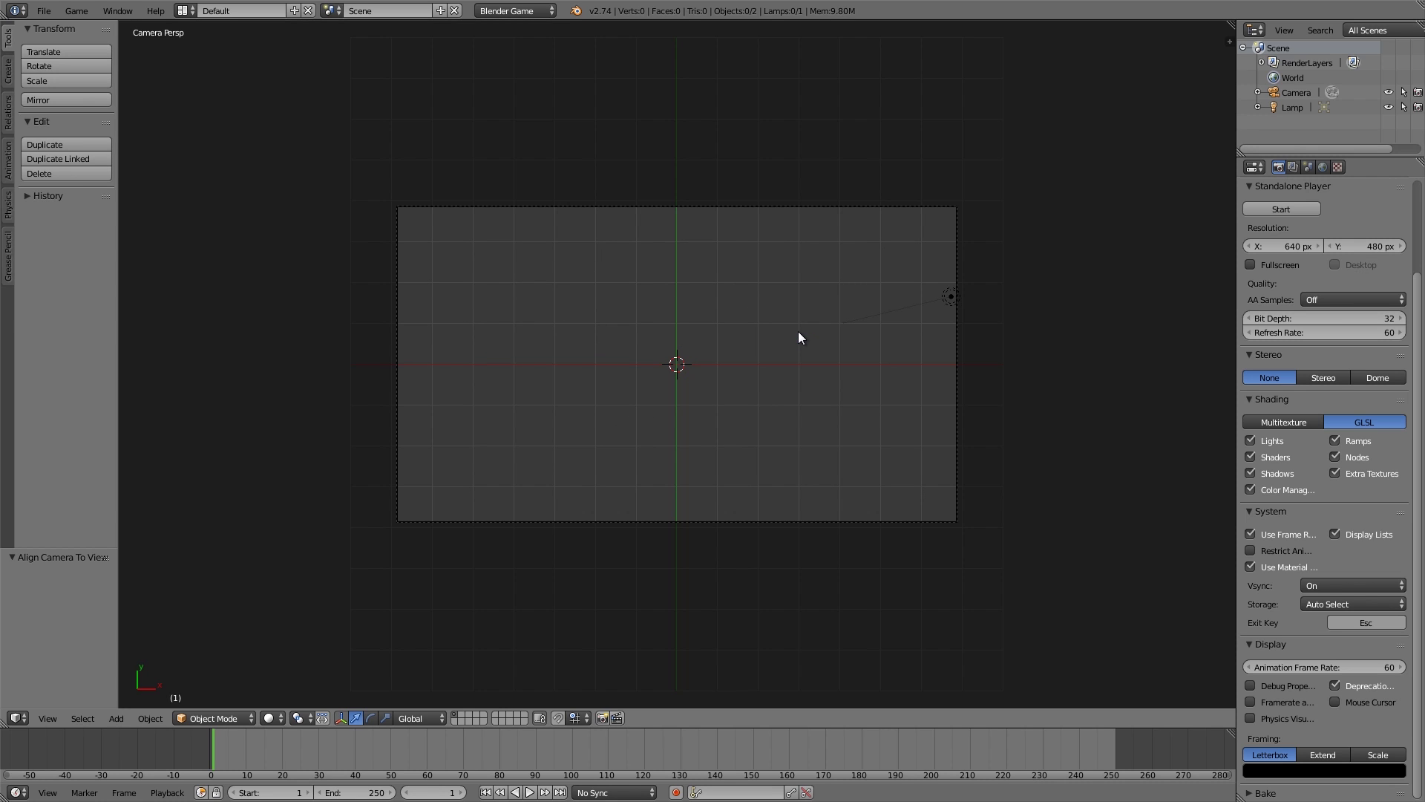
- Add a circle mesh and fill its outline with a face in Edit Mode
key(shift+a)
mouse_move(768, 310)
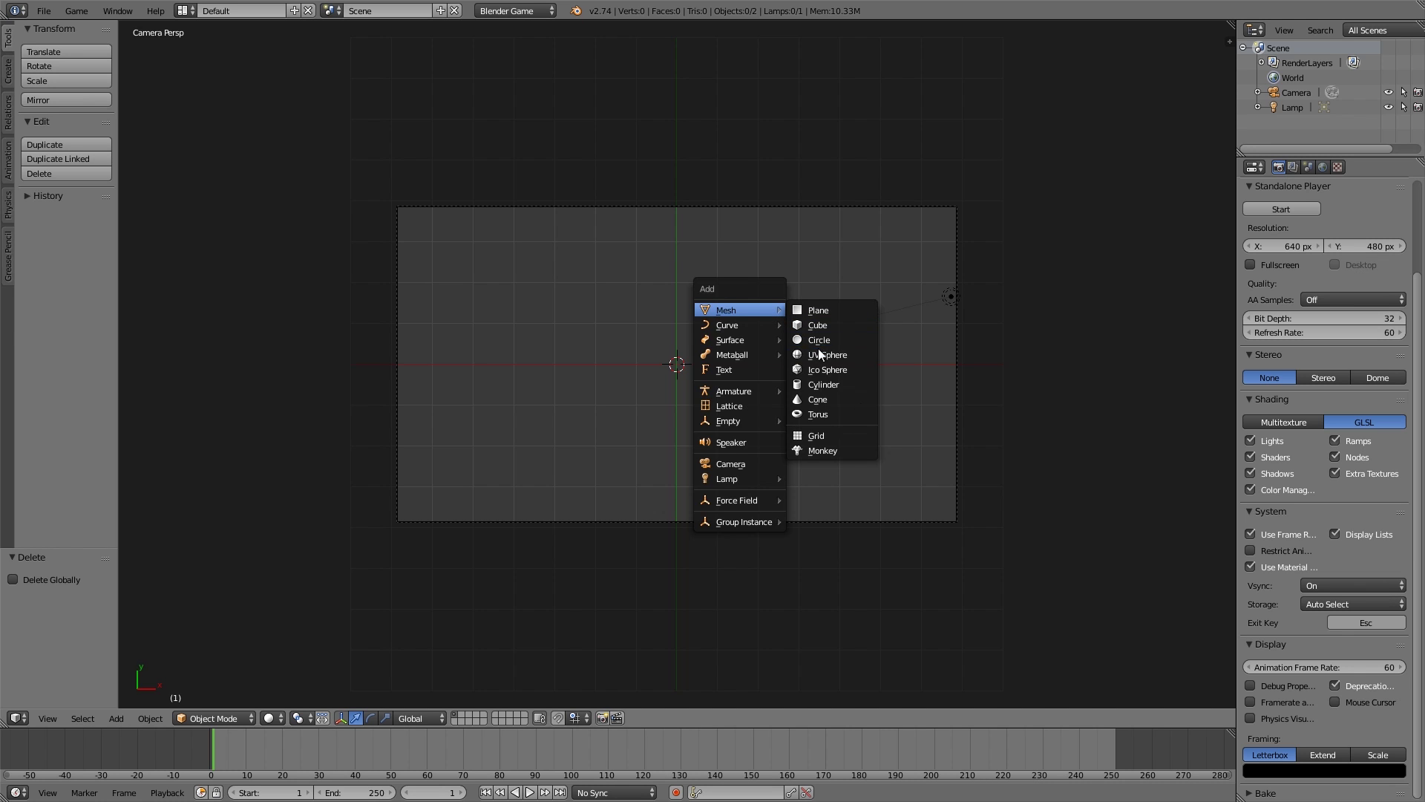
click(819, 340)
scroll(764, 357, up, 3)
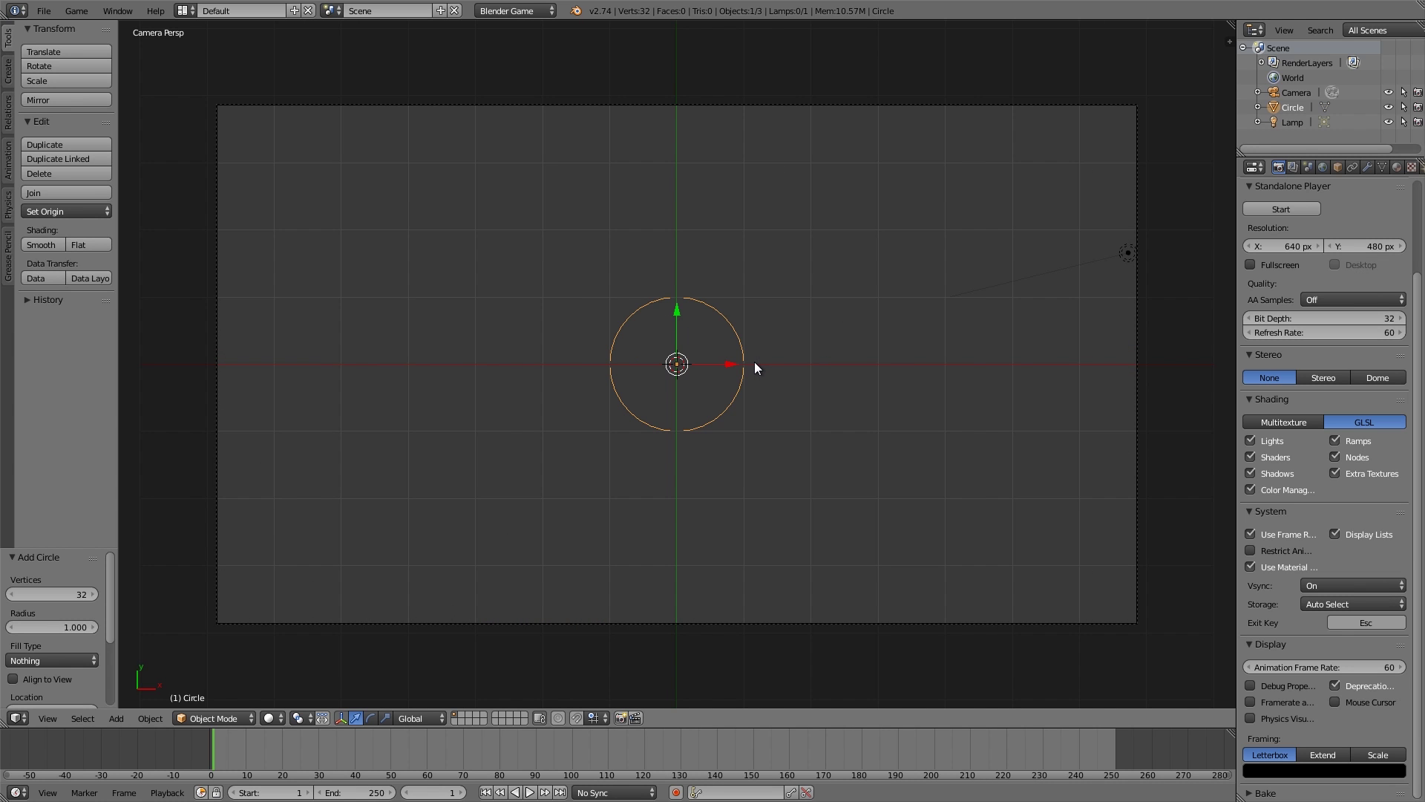
key(Tab)
key(f)
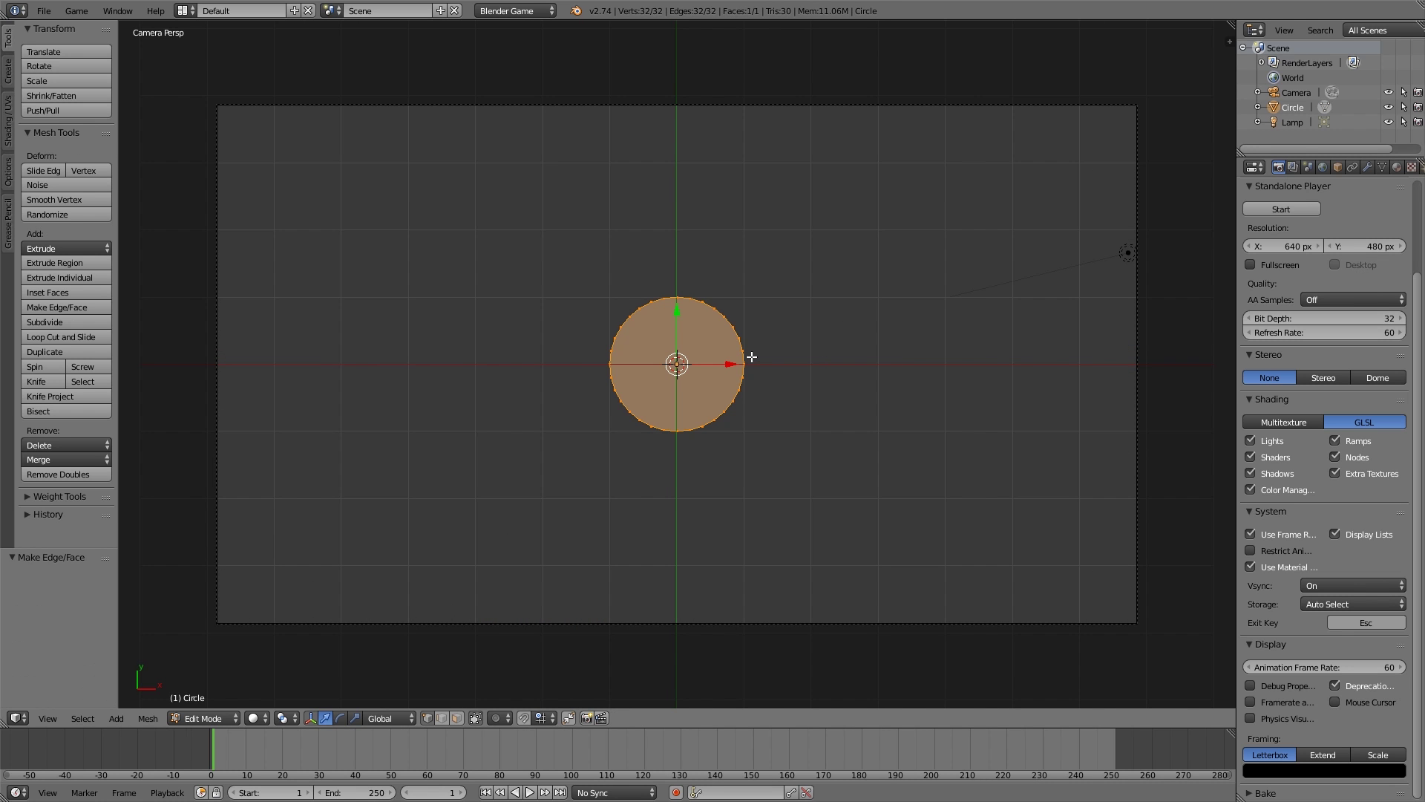
key(Tab)
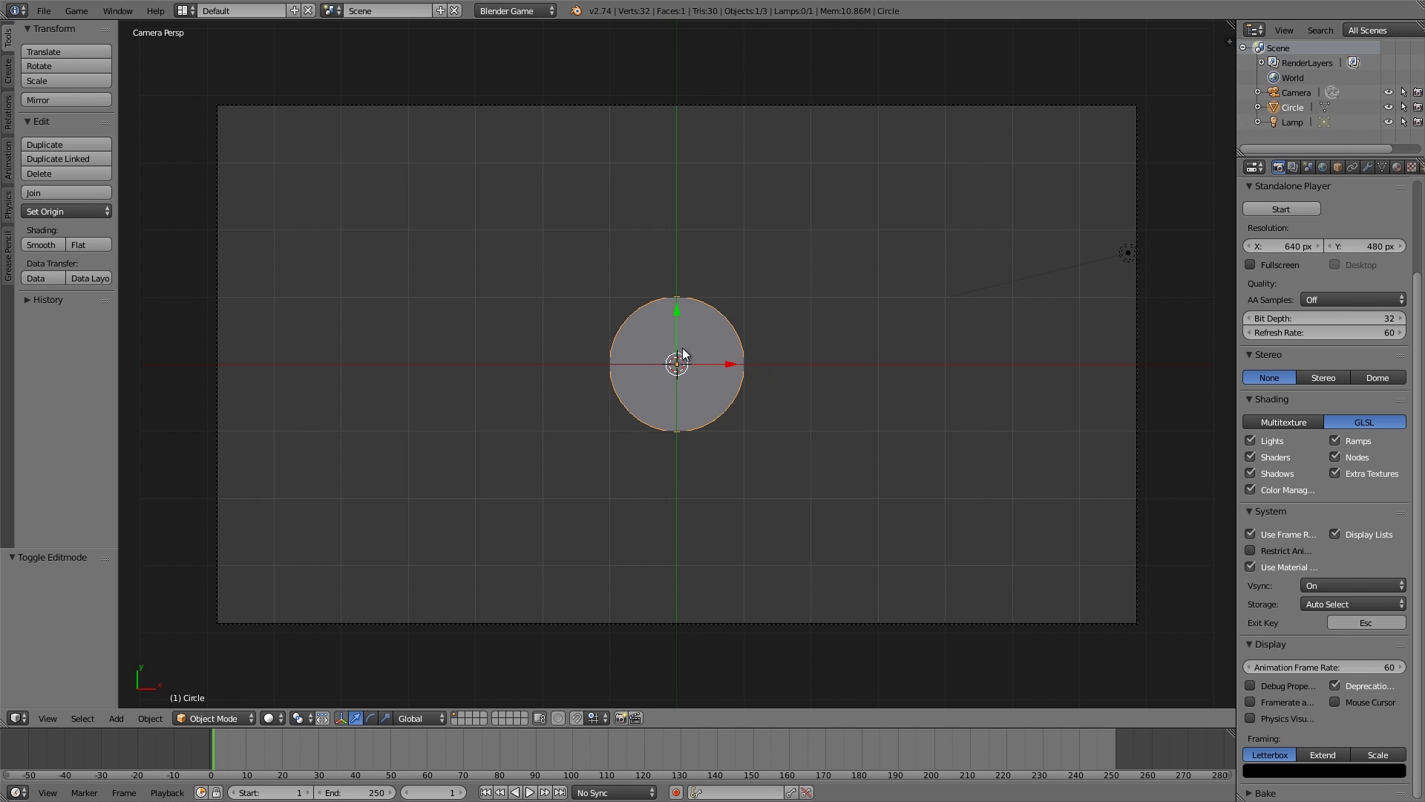
- Rename the circle to 'backface' and lower it slightly along Z
click(1338, 166)
text(ba)
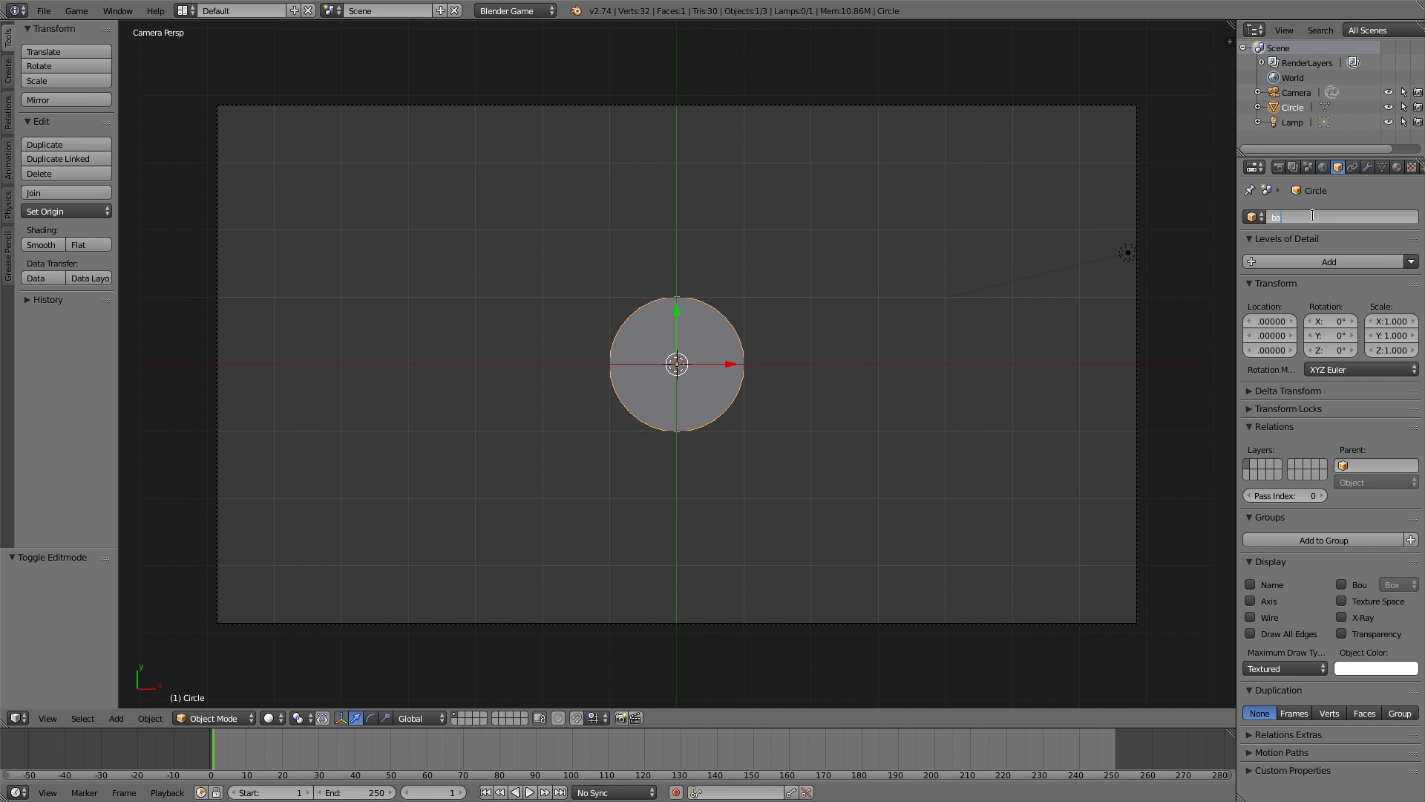
text(ckface)
key(Return)
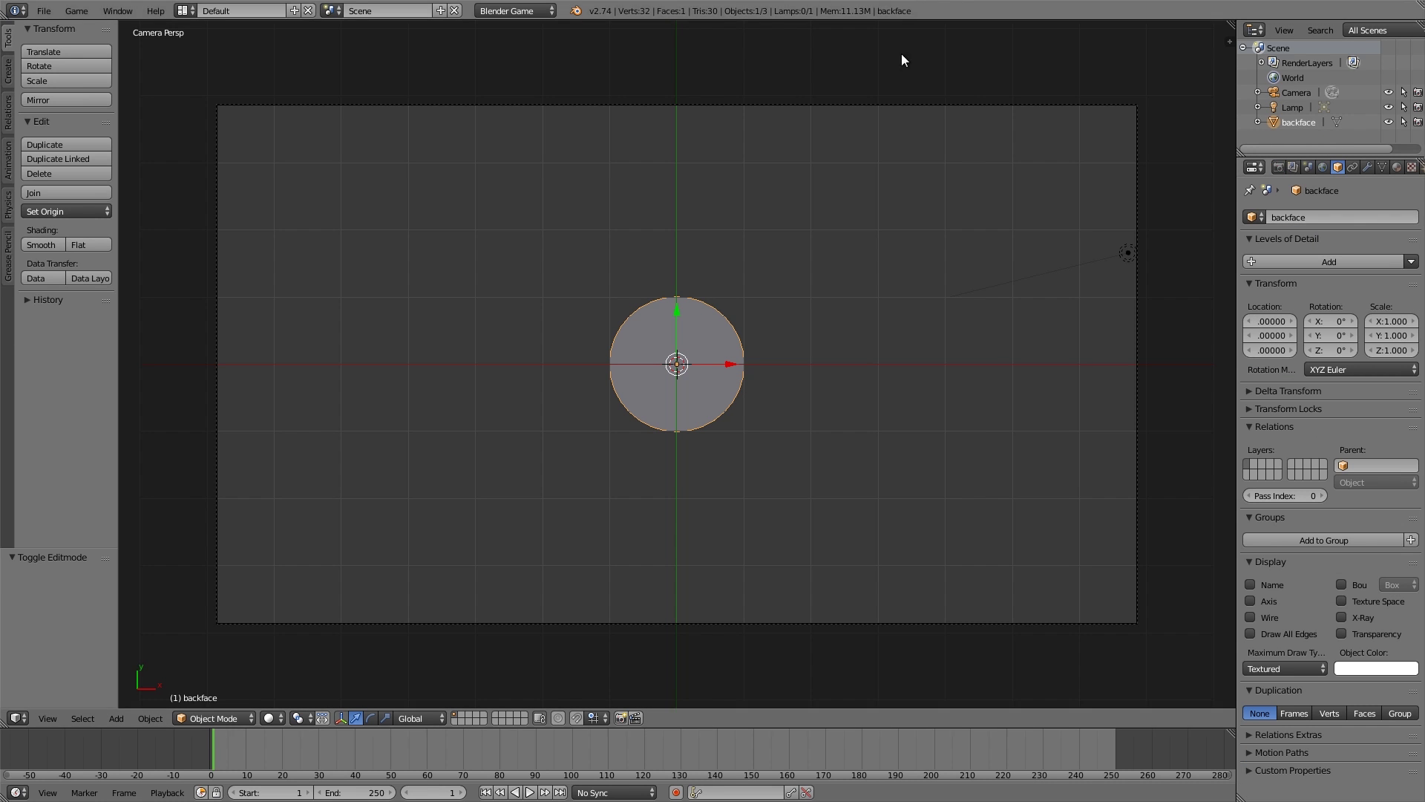
middle_drag(854, 185, 728, 320)
key(g)
key(z)
click(725, 328)
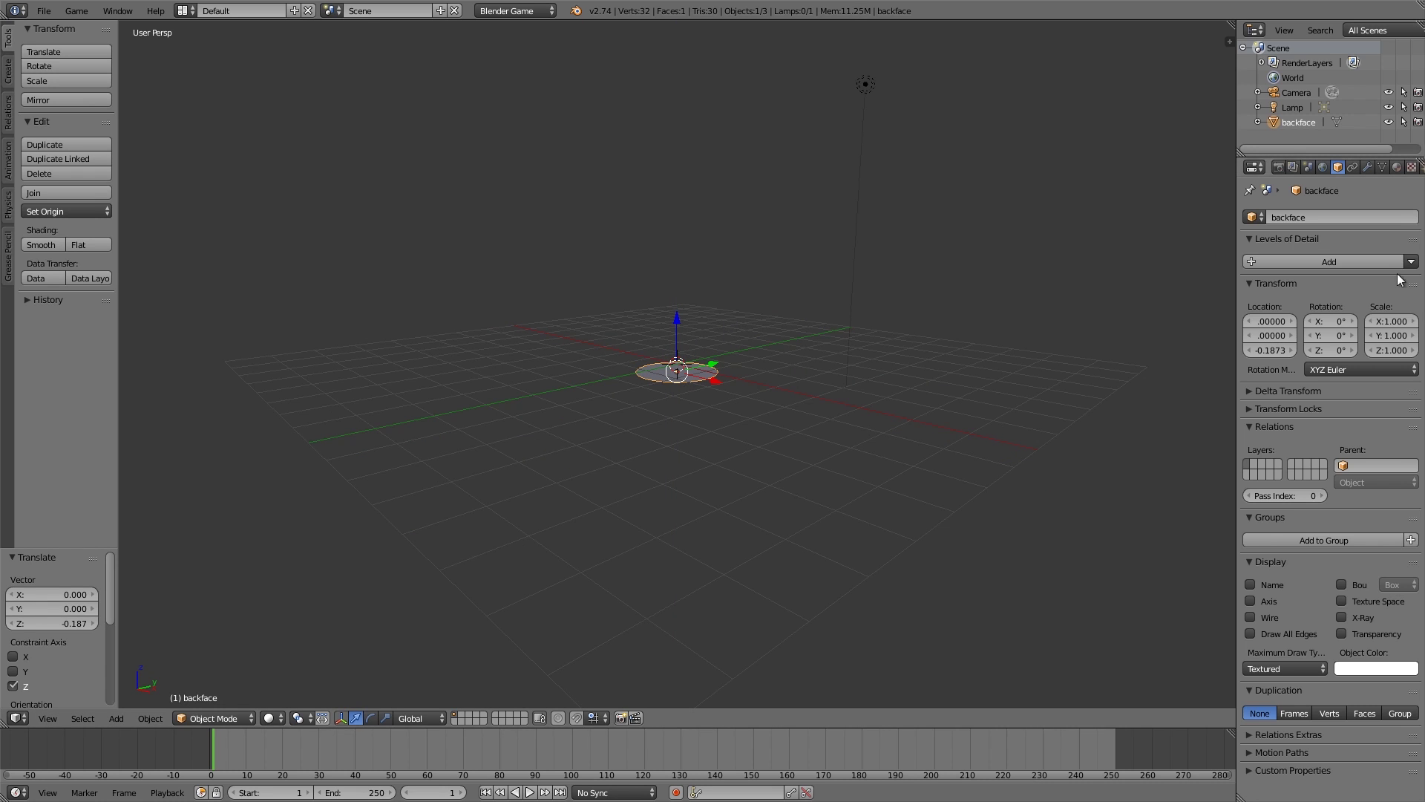
- Give backface a new shadeless material with a darkened diffuse colour
click(1396, 166)
click(1309, 265)
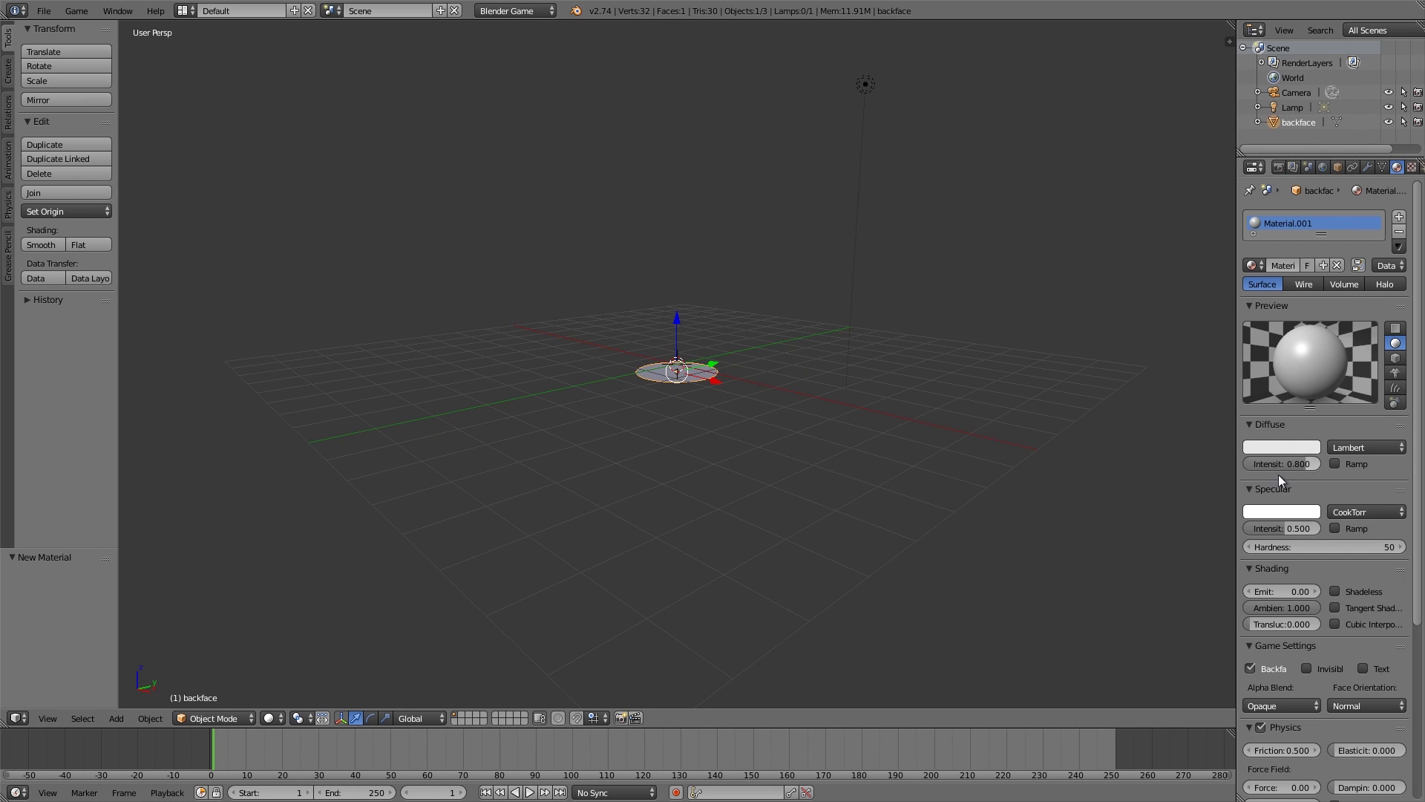
click(1333, 591)
click(1281, 447)
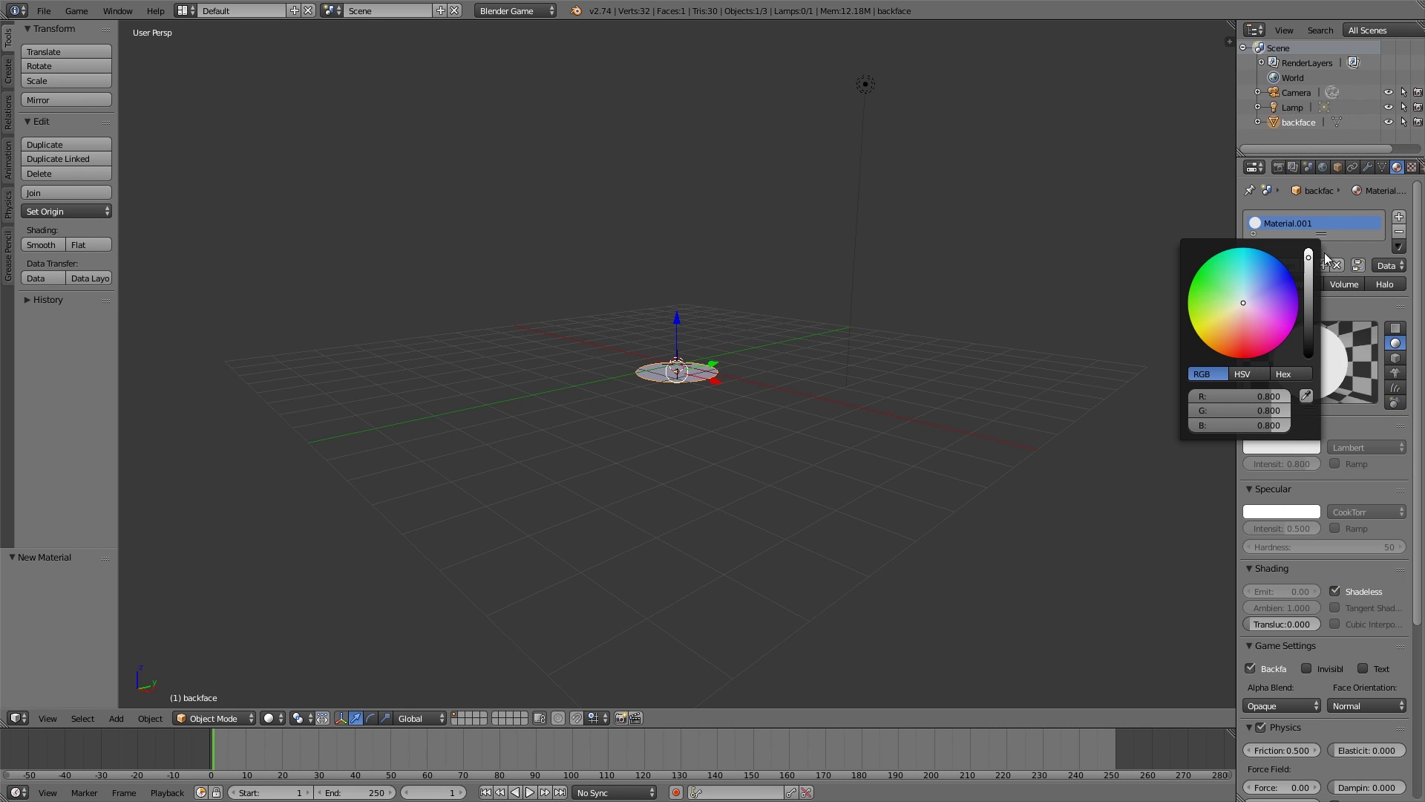
drag(1307, 327, 1308, 356)
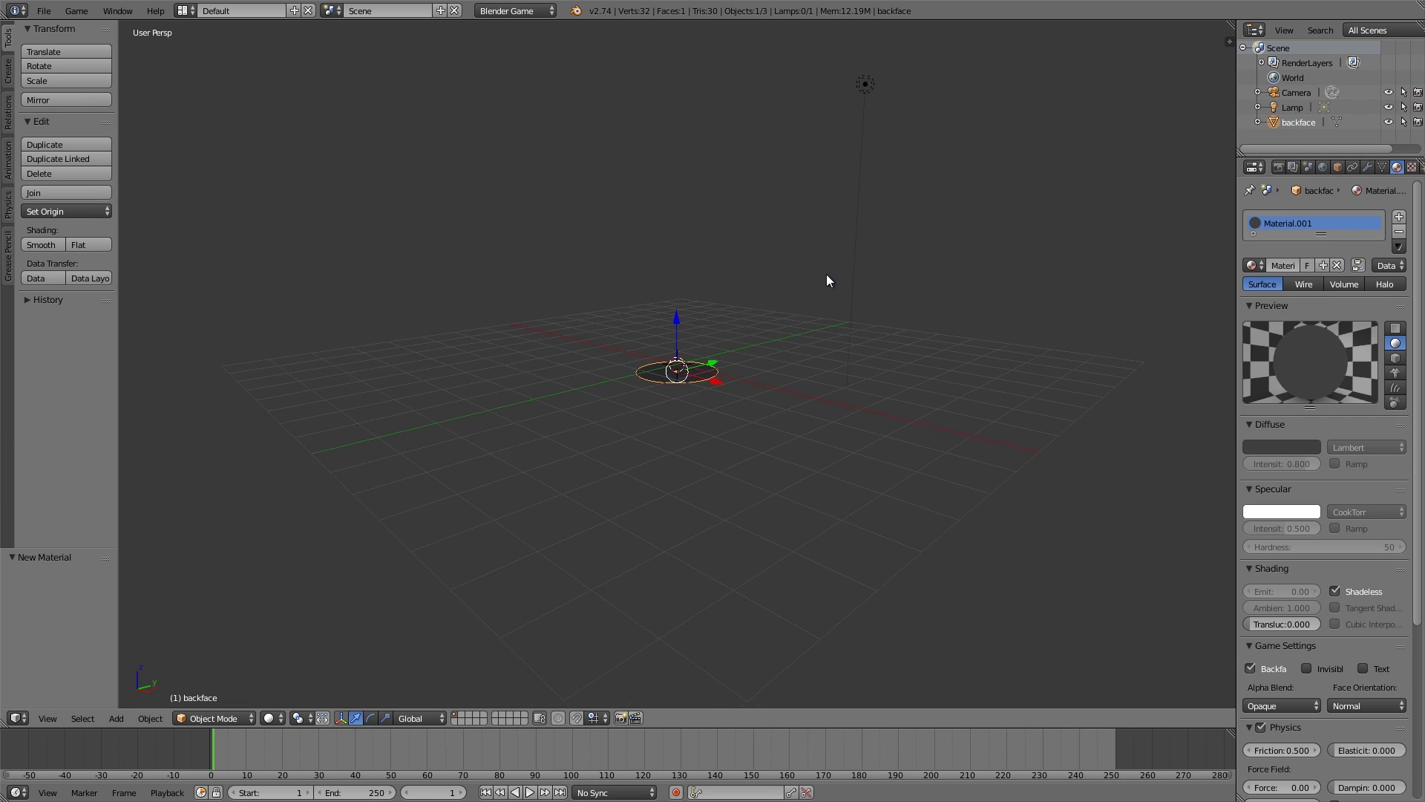
key(KP_0)
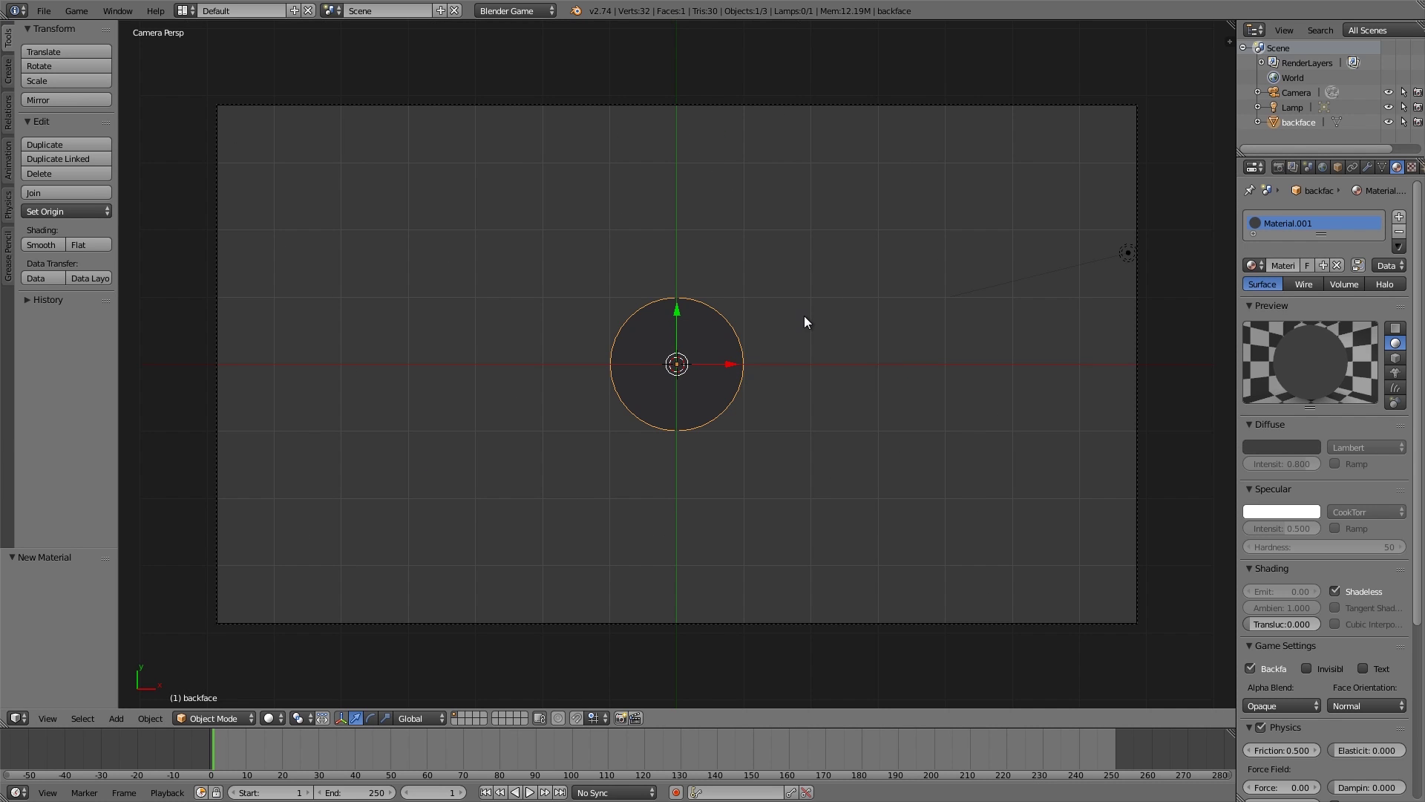
- Add a second circle and box-select its left-half vertices in Edit Mode
key(shift+a)
mouse_move(804, 316)
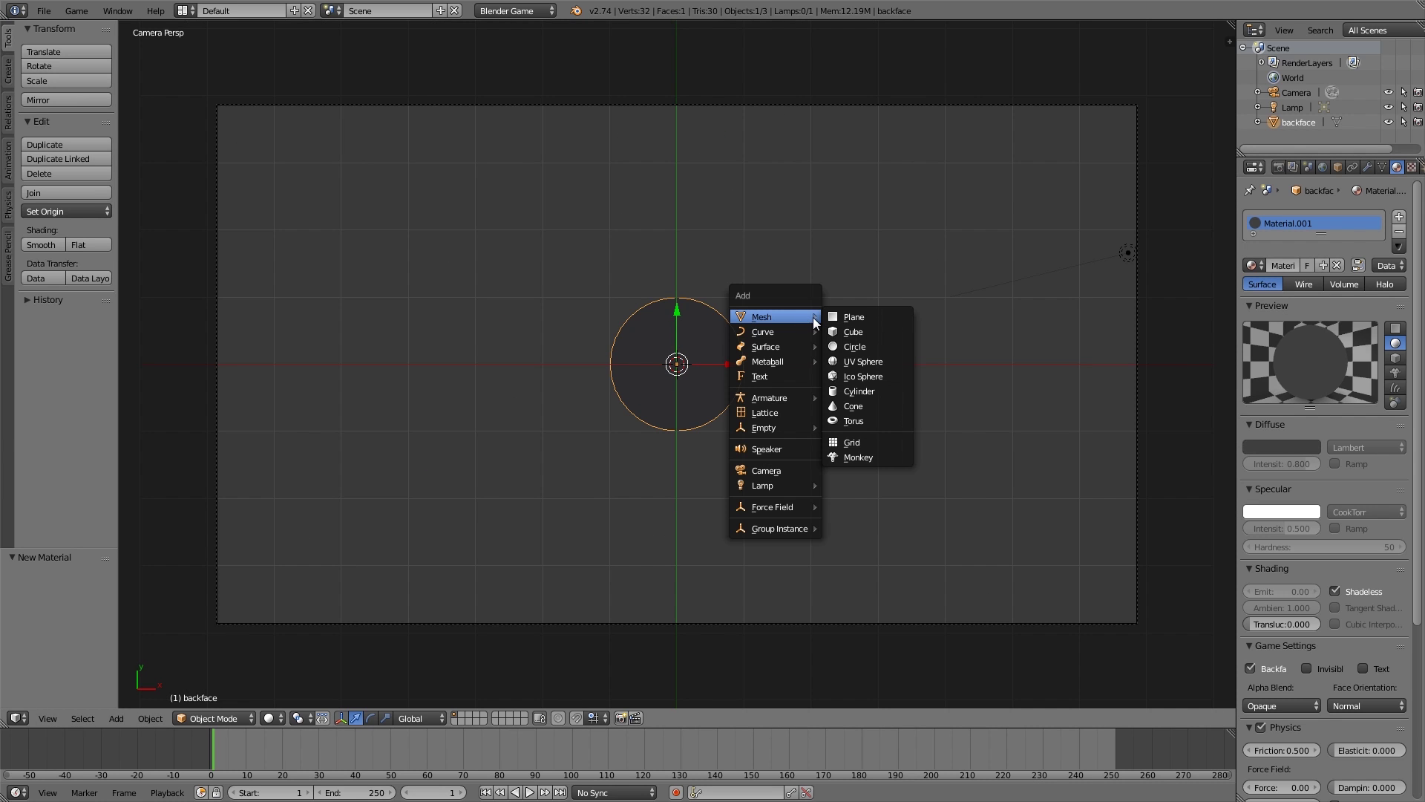
click(844, 349)
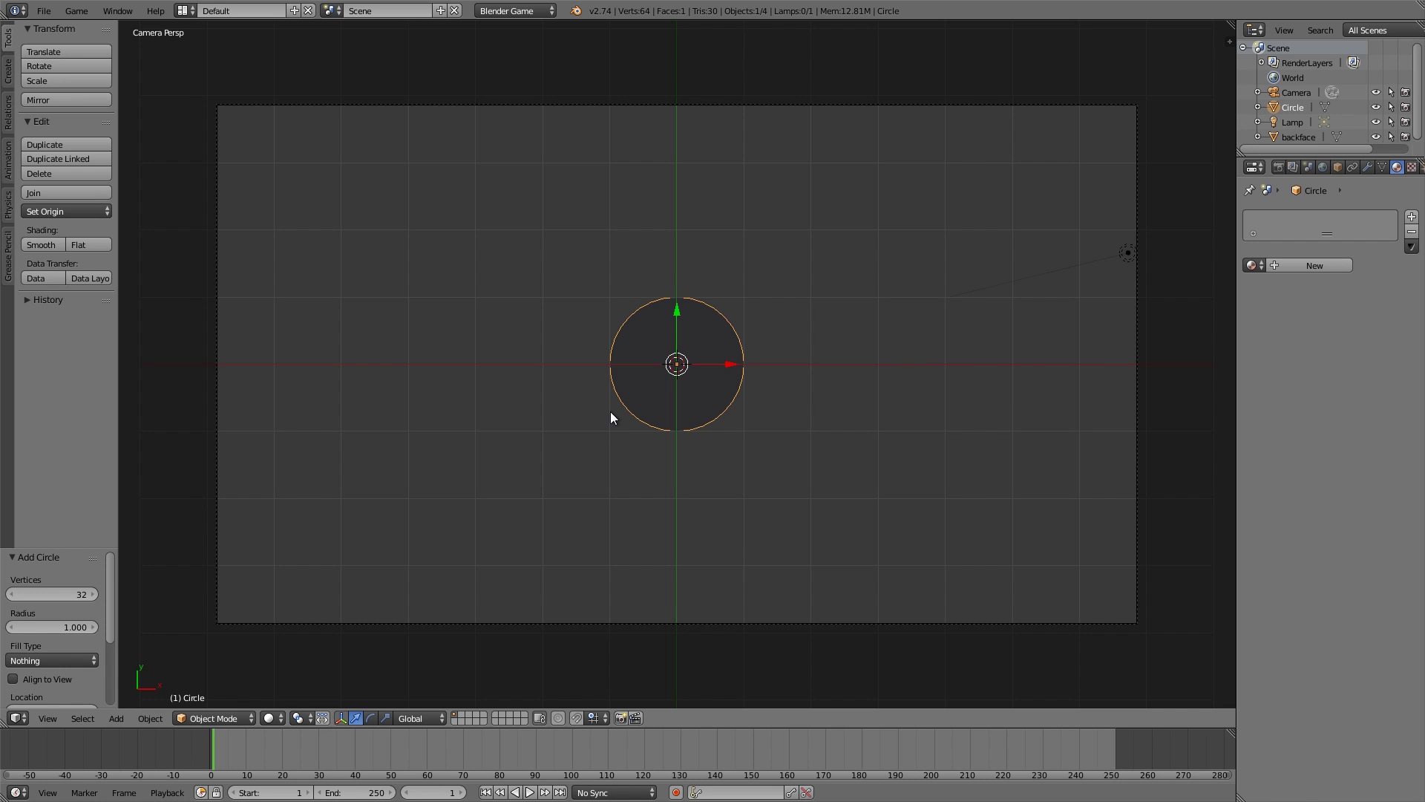
key(Tab)
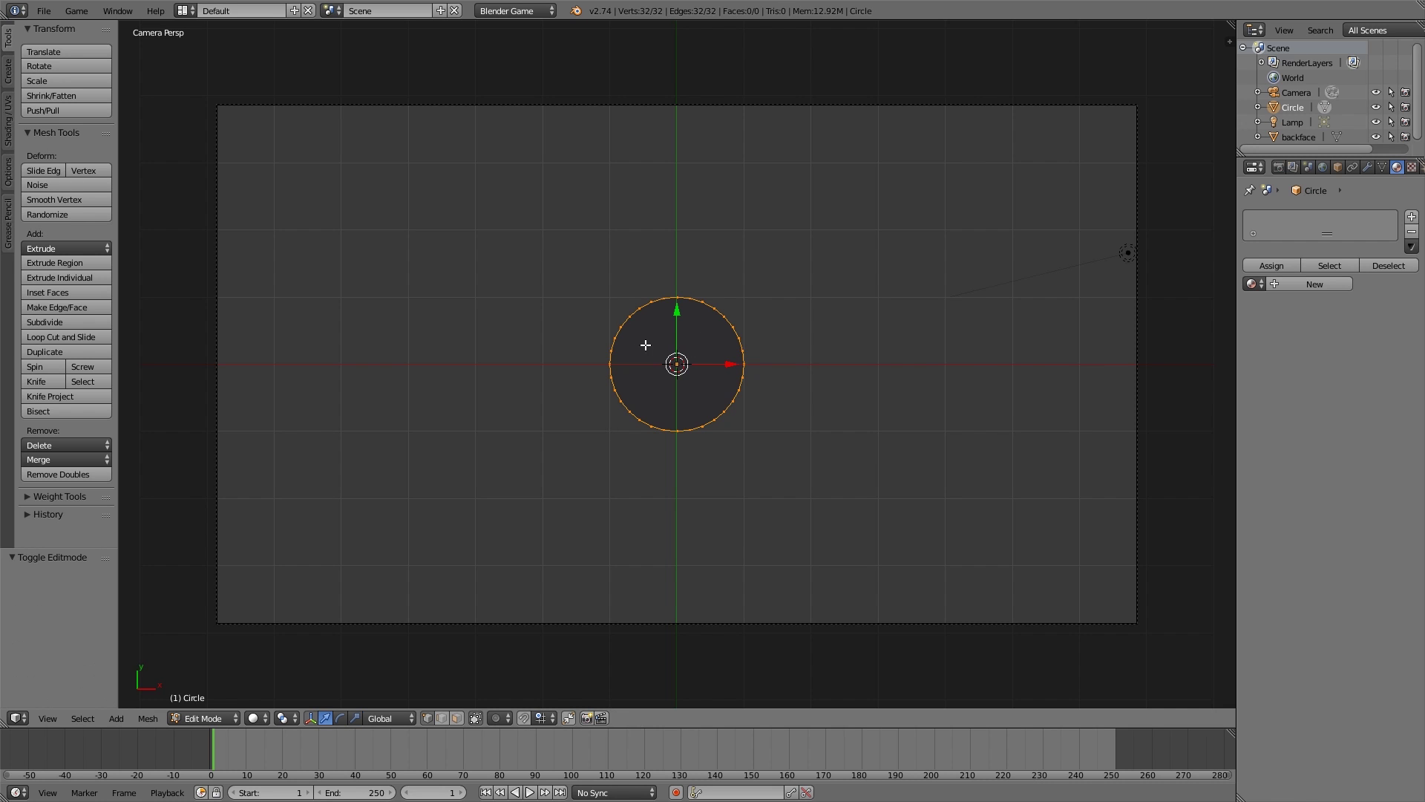
scroll(638, 329, up, 5)
key(a)
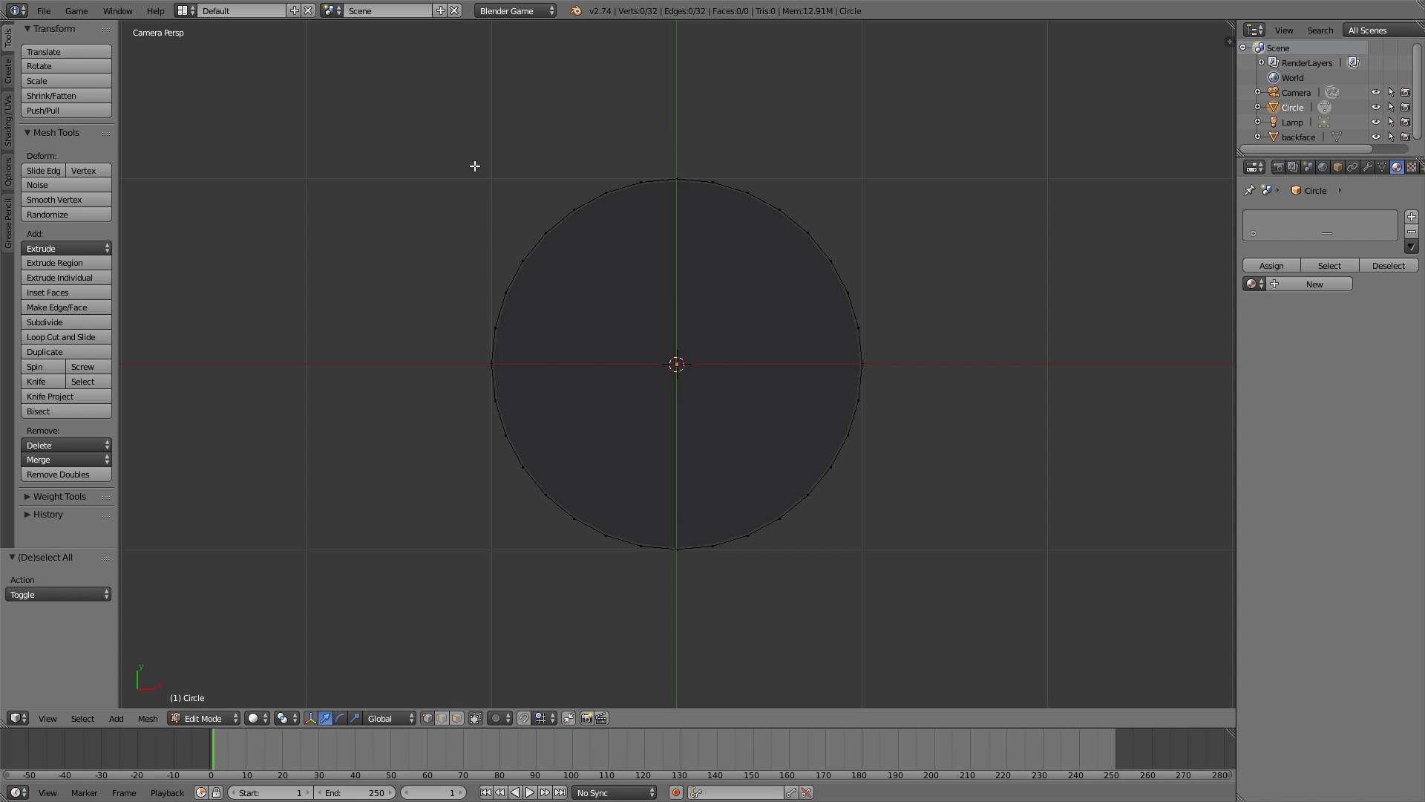
key(b)
drag(420, 137, 653, 606)
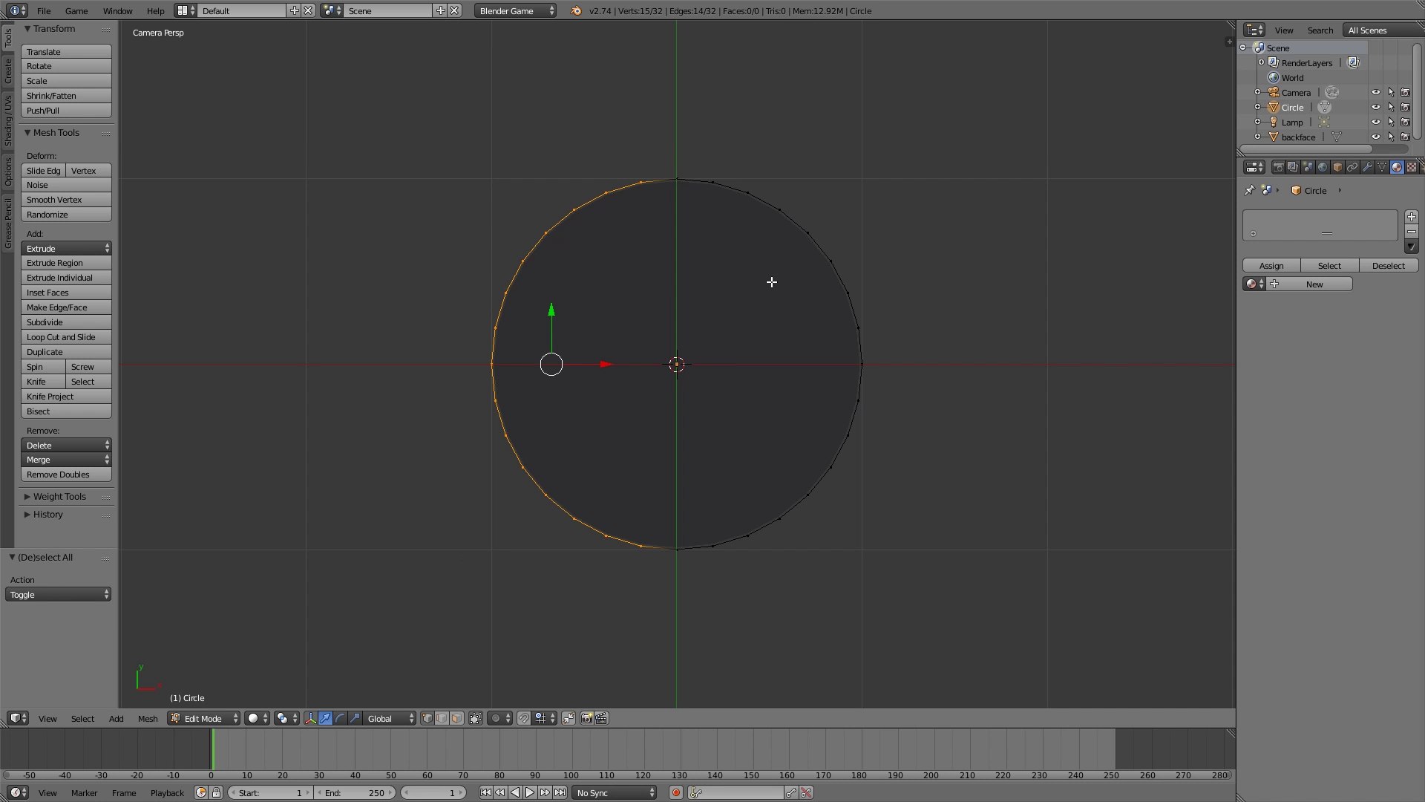
- Delete the left-half vertices and fill the remaining right half as a face
key(x)
click(686, 283)
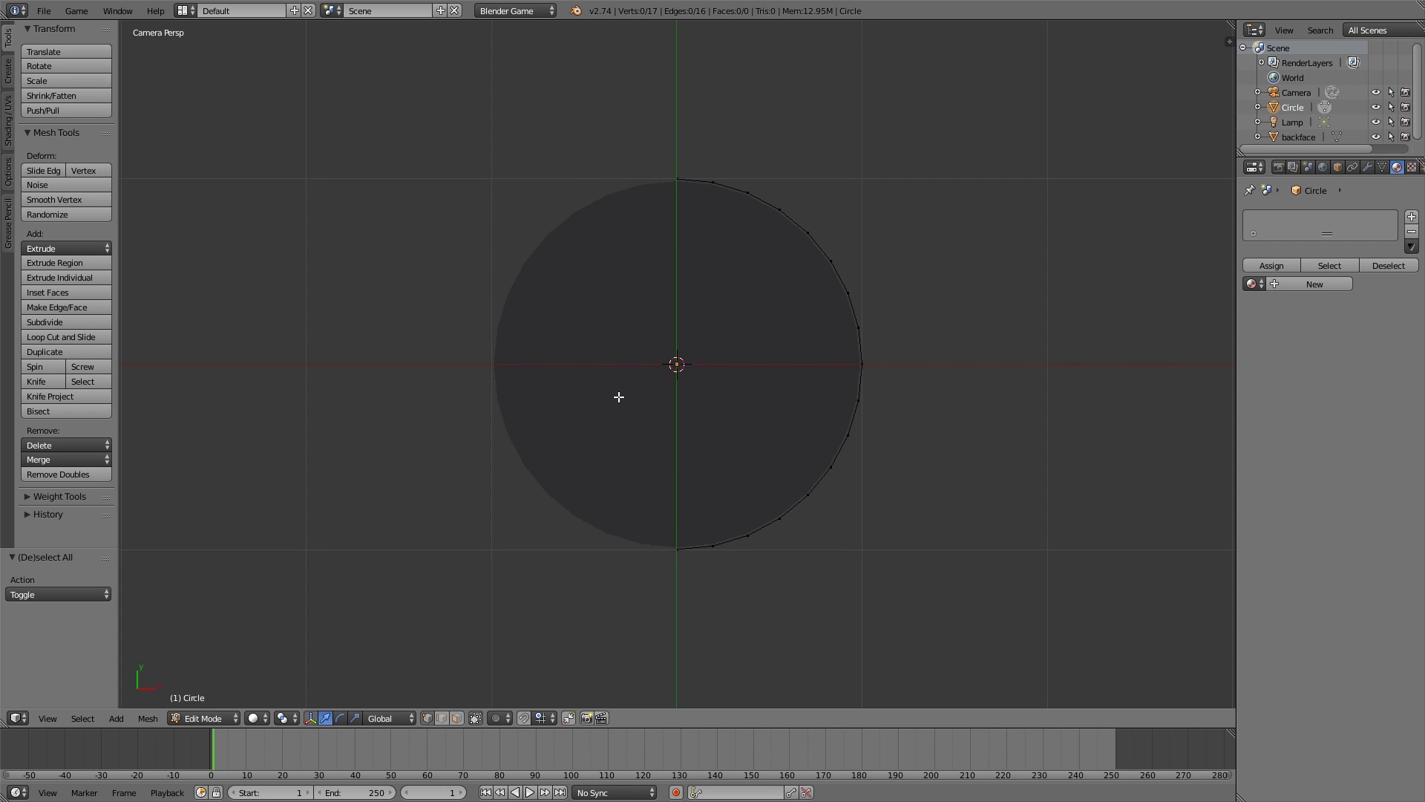
key(a)
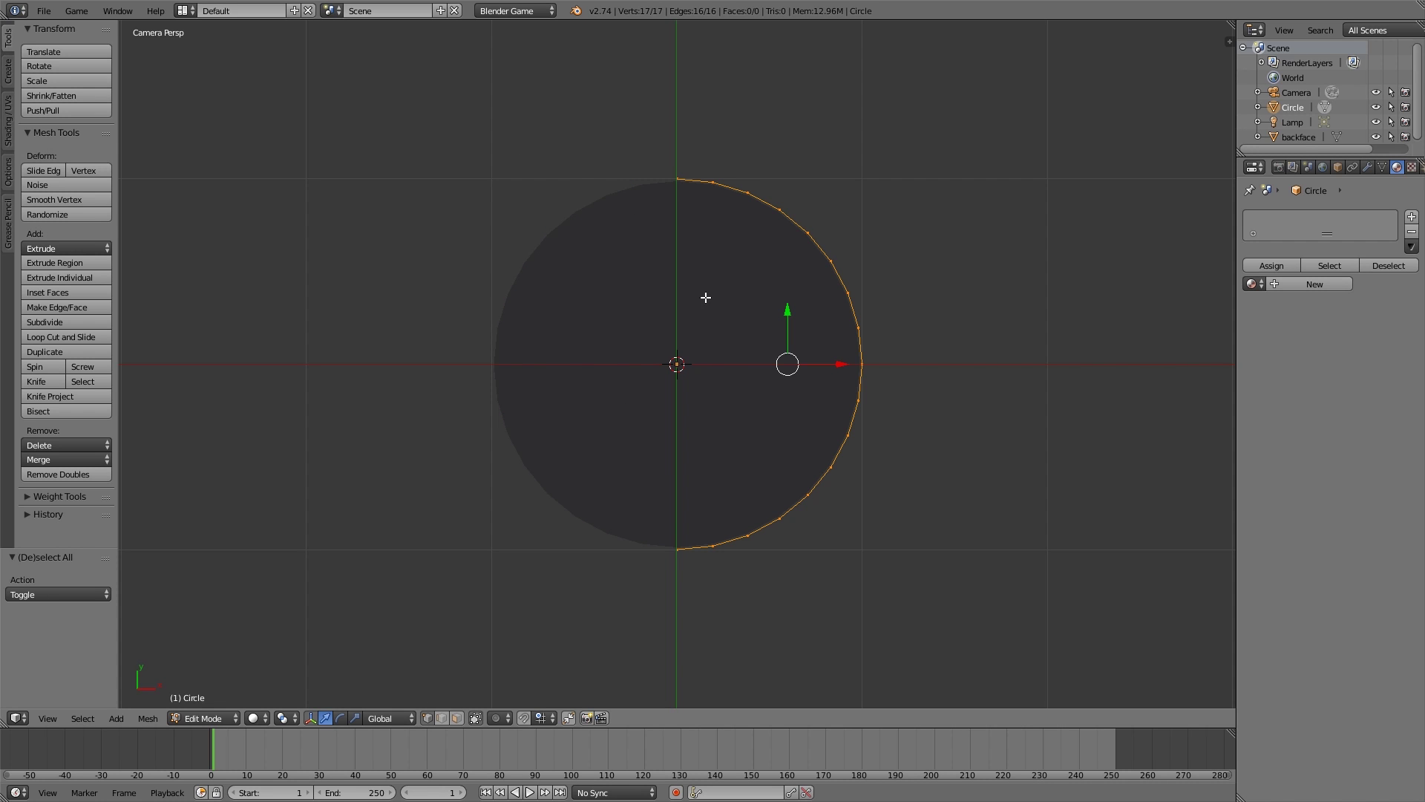
key(f)
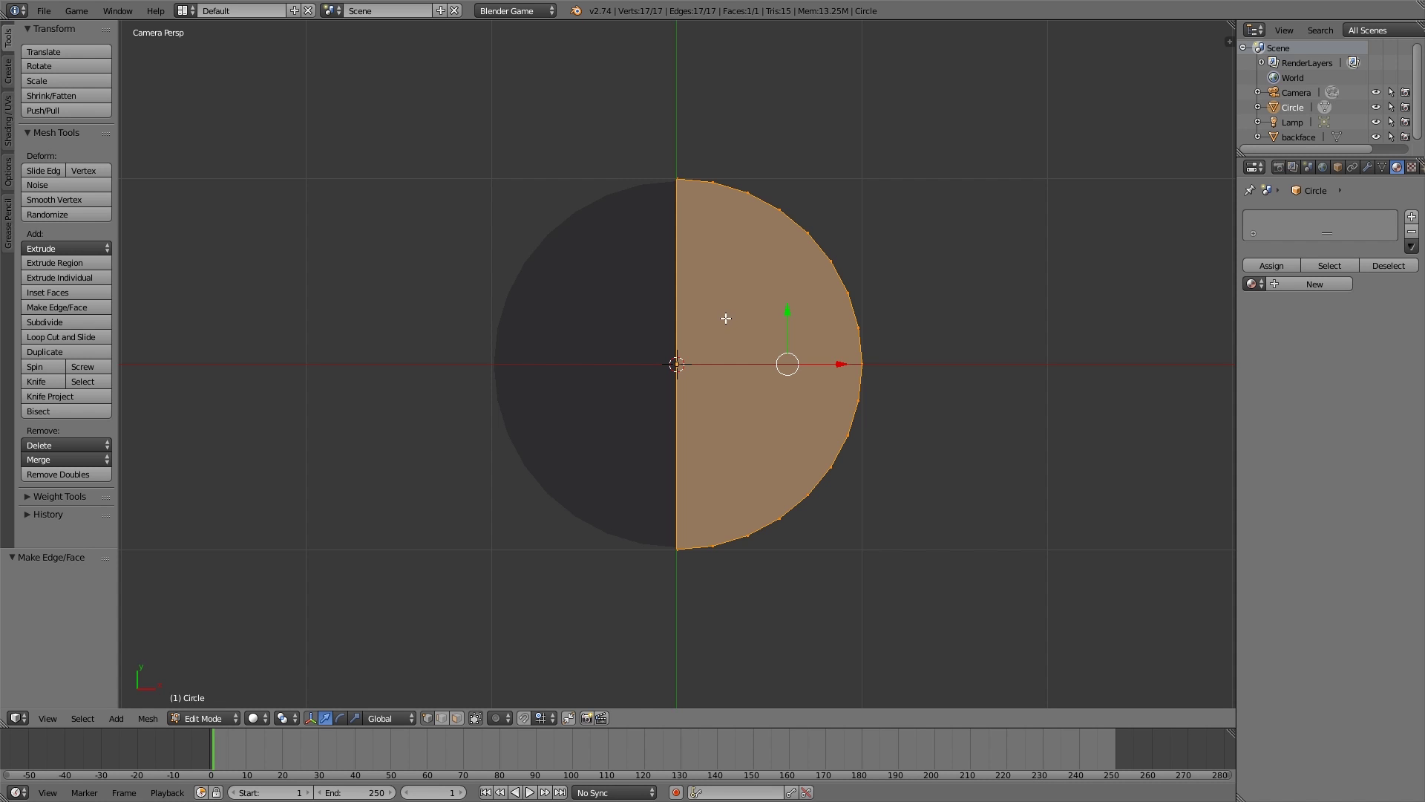
key(Tab)
- Duplicate the half-disc and rotate the copy 180° around Y to form a full disc
key(KP_0)
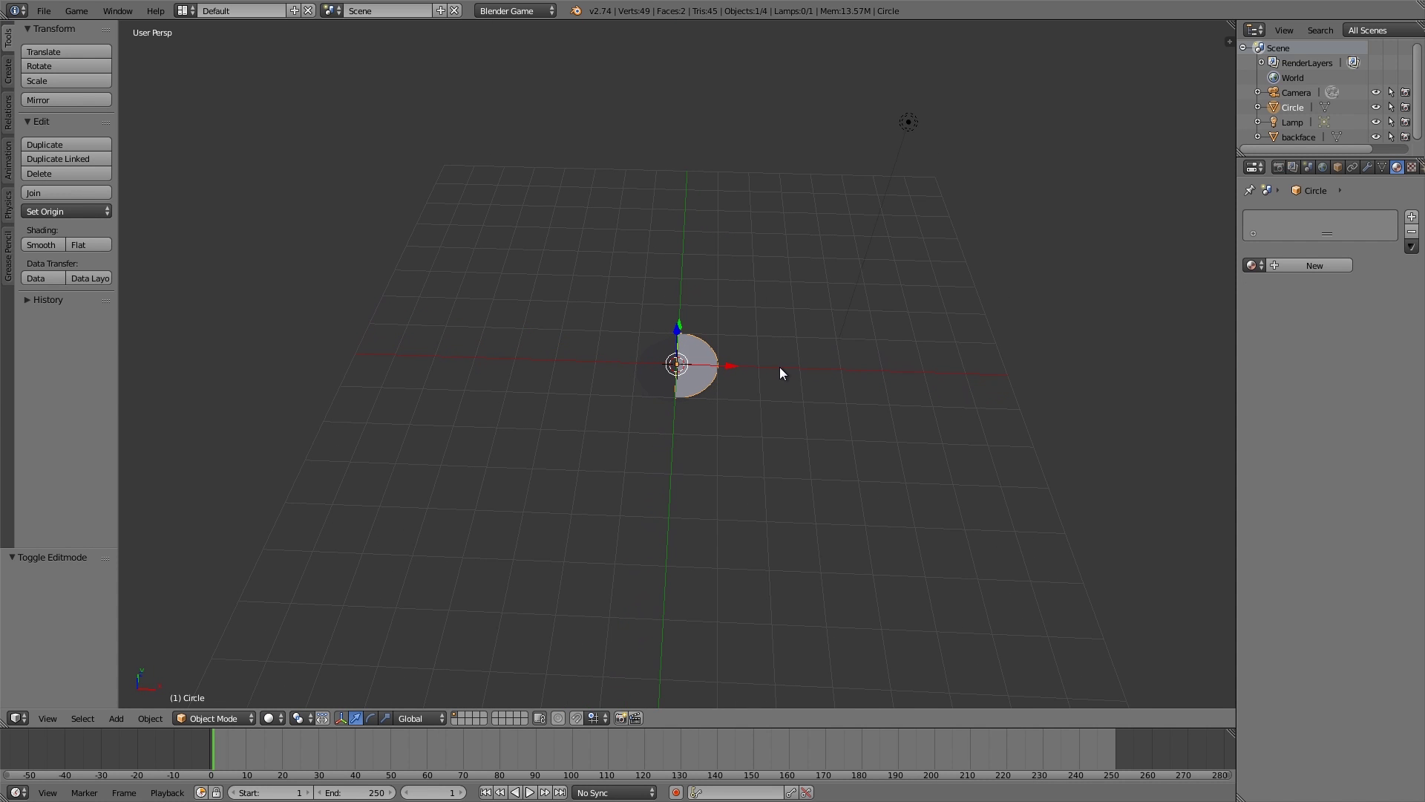
key(shift+d)
text(r)
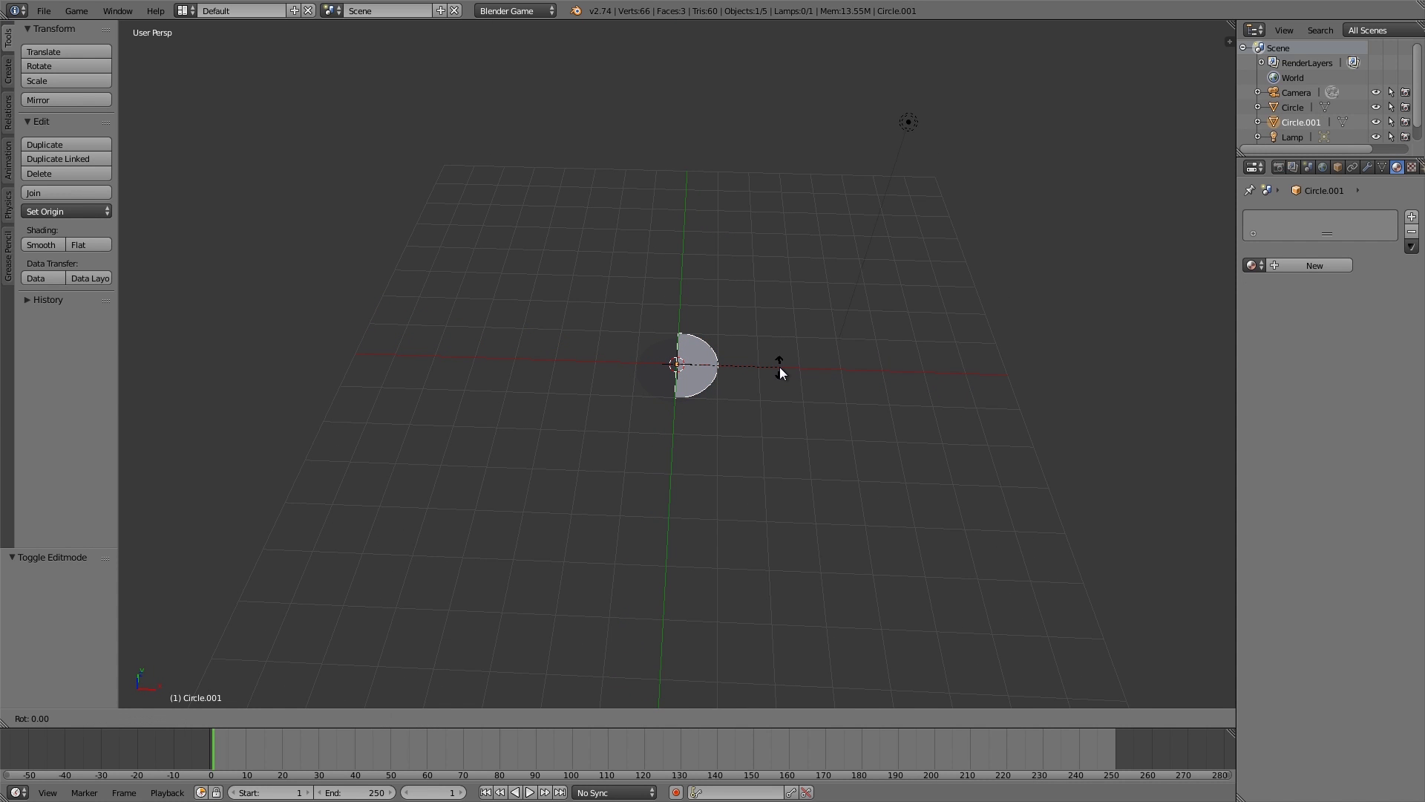
text(y180)
key(Return)
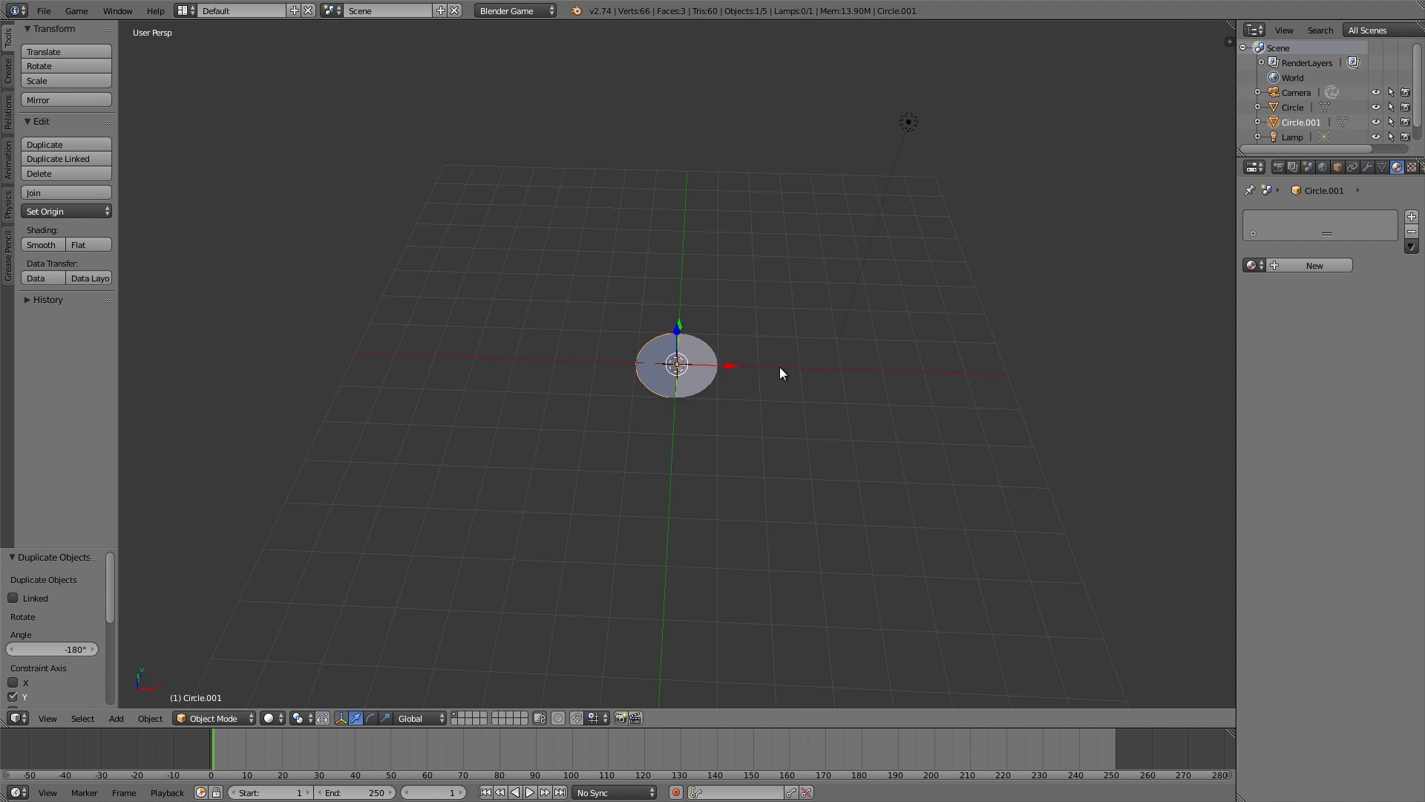
scroll(690, 442, up, 7)
middle_drag(691, 443, 630, 402)
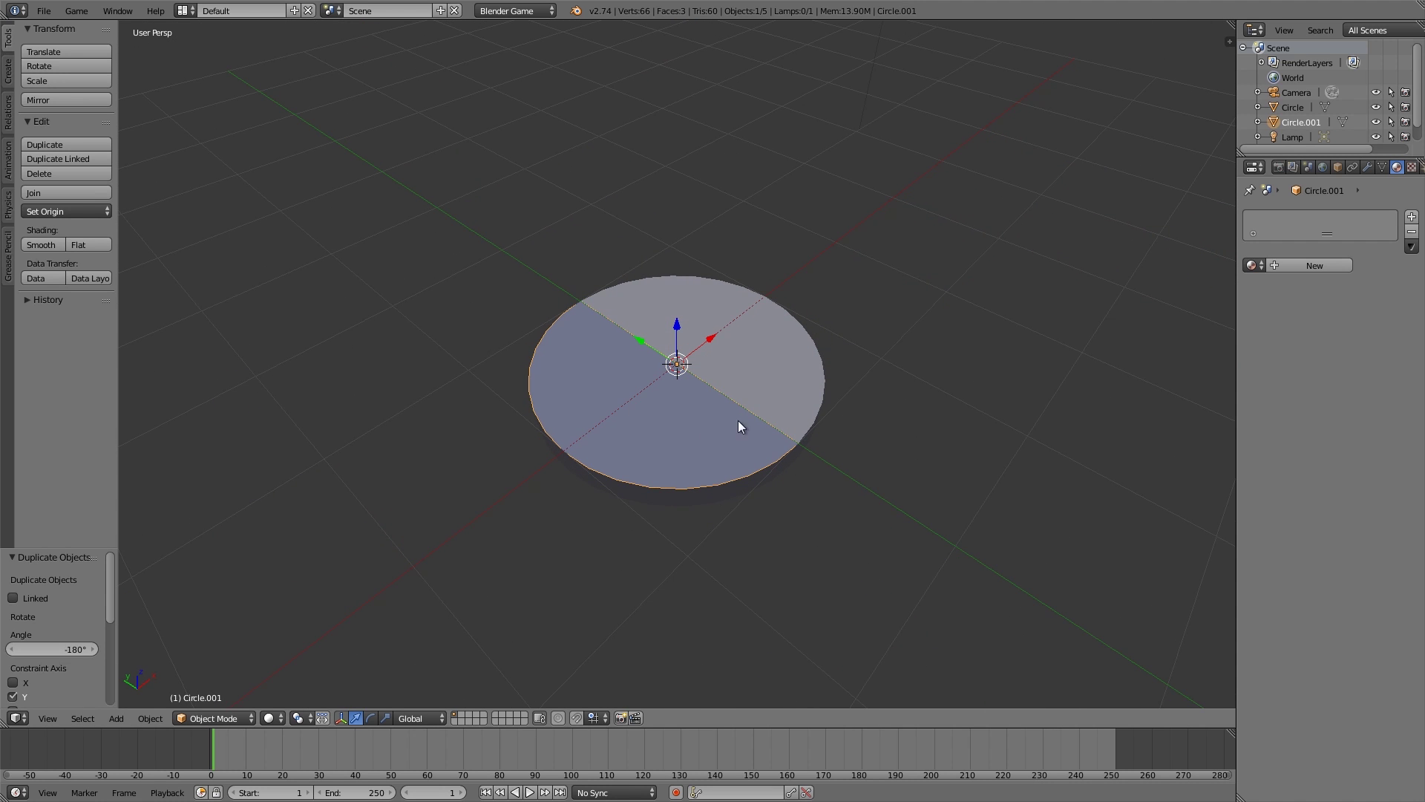
middle_drag(739, 426, 636, 366)
- Flip the duplicate half-disc's face normals, then reselect the original Circle half-disc
key(Tab)
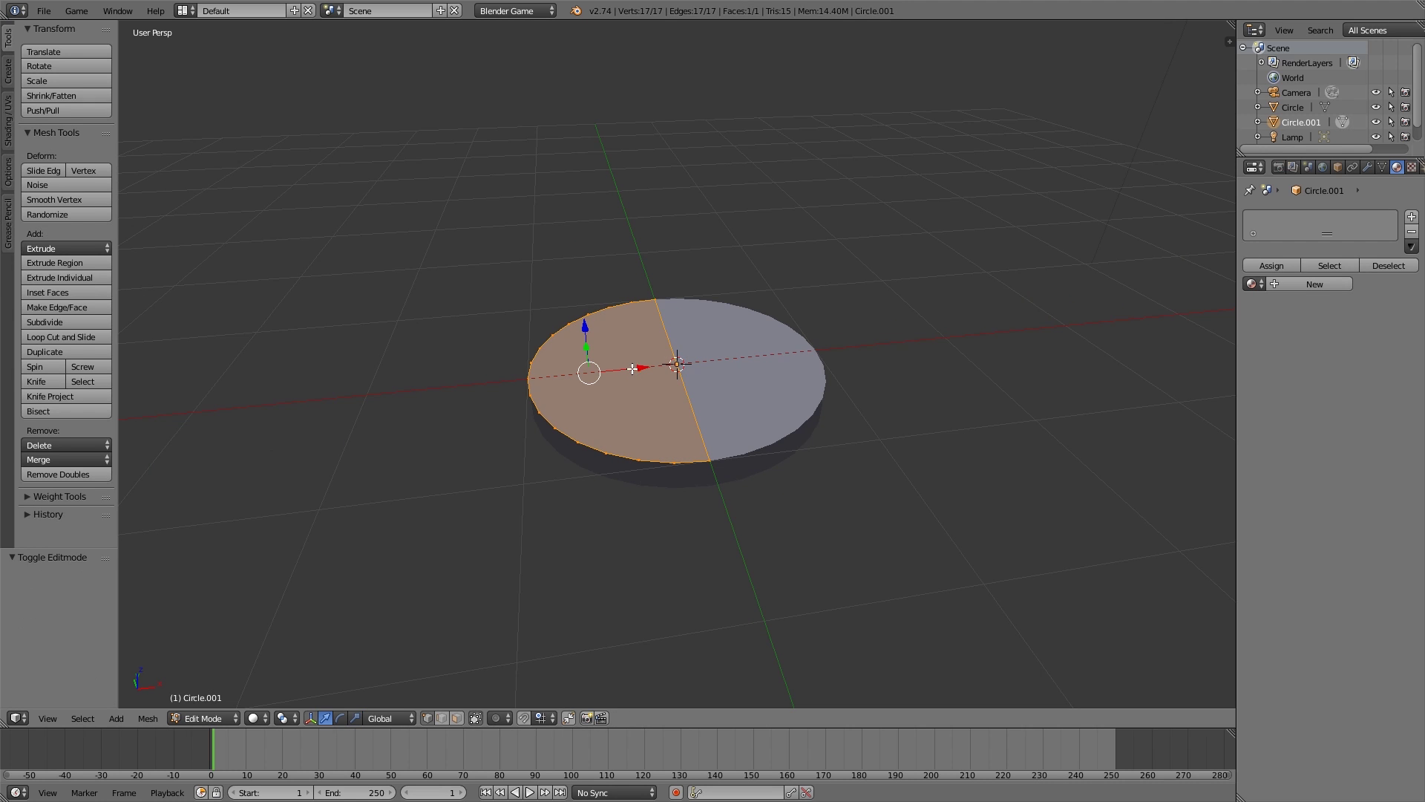
click(13, 132)
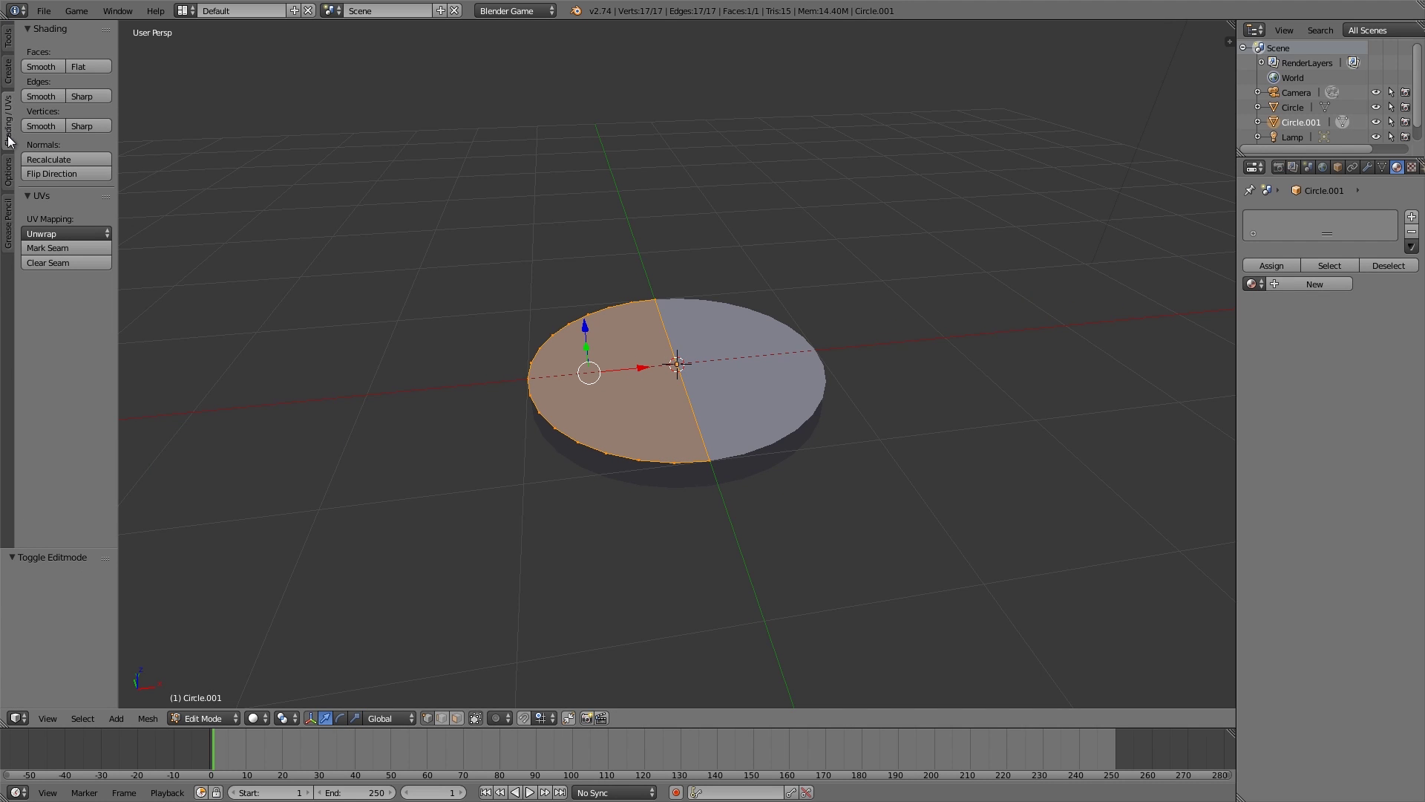
click(51, 173)
key(Tab)
key(a)
right_click(600, 329)
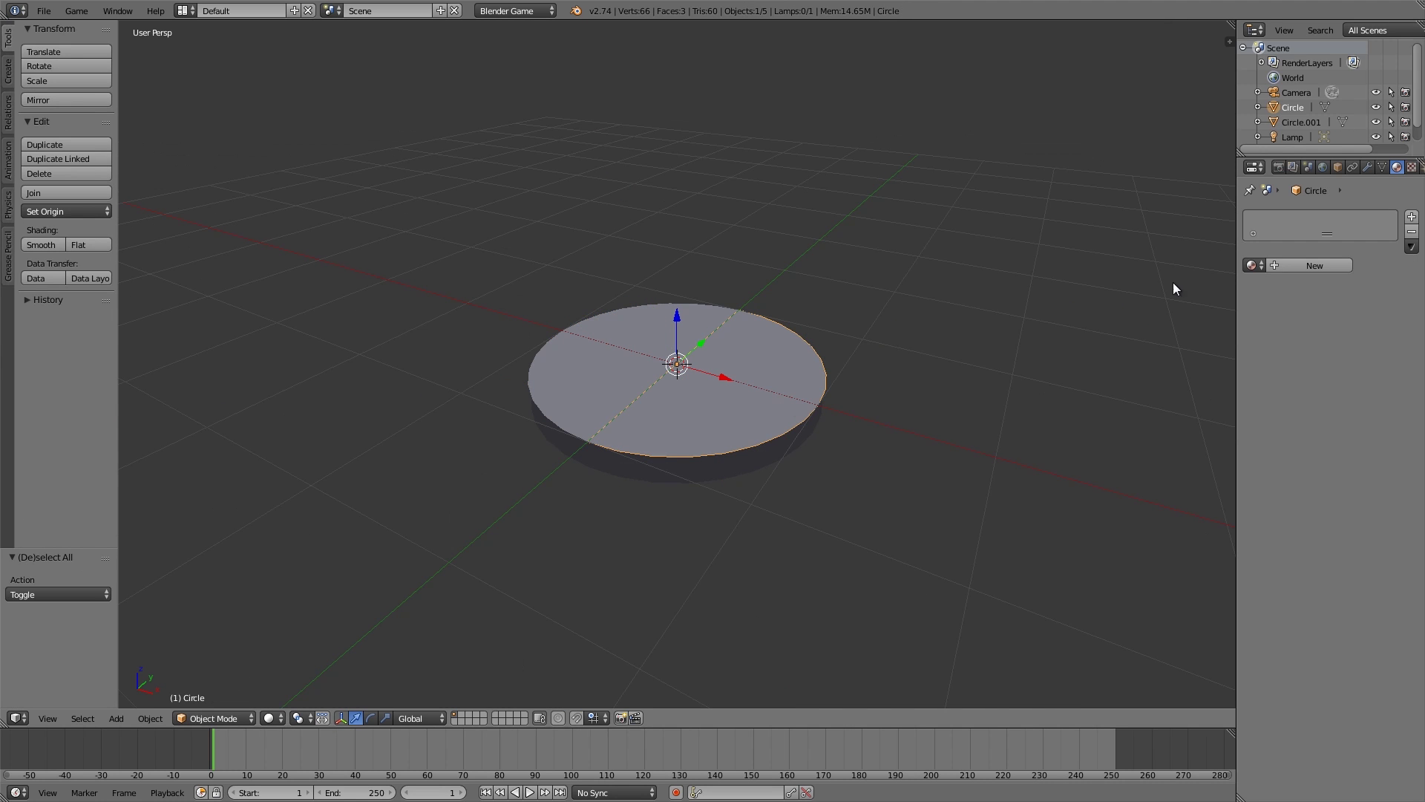
- Assign Material.001 to both the Circle and Circle.001 half-discs
click(1254, 265)
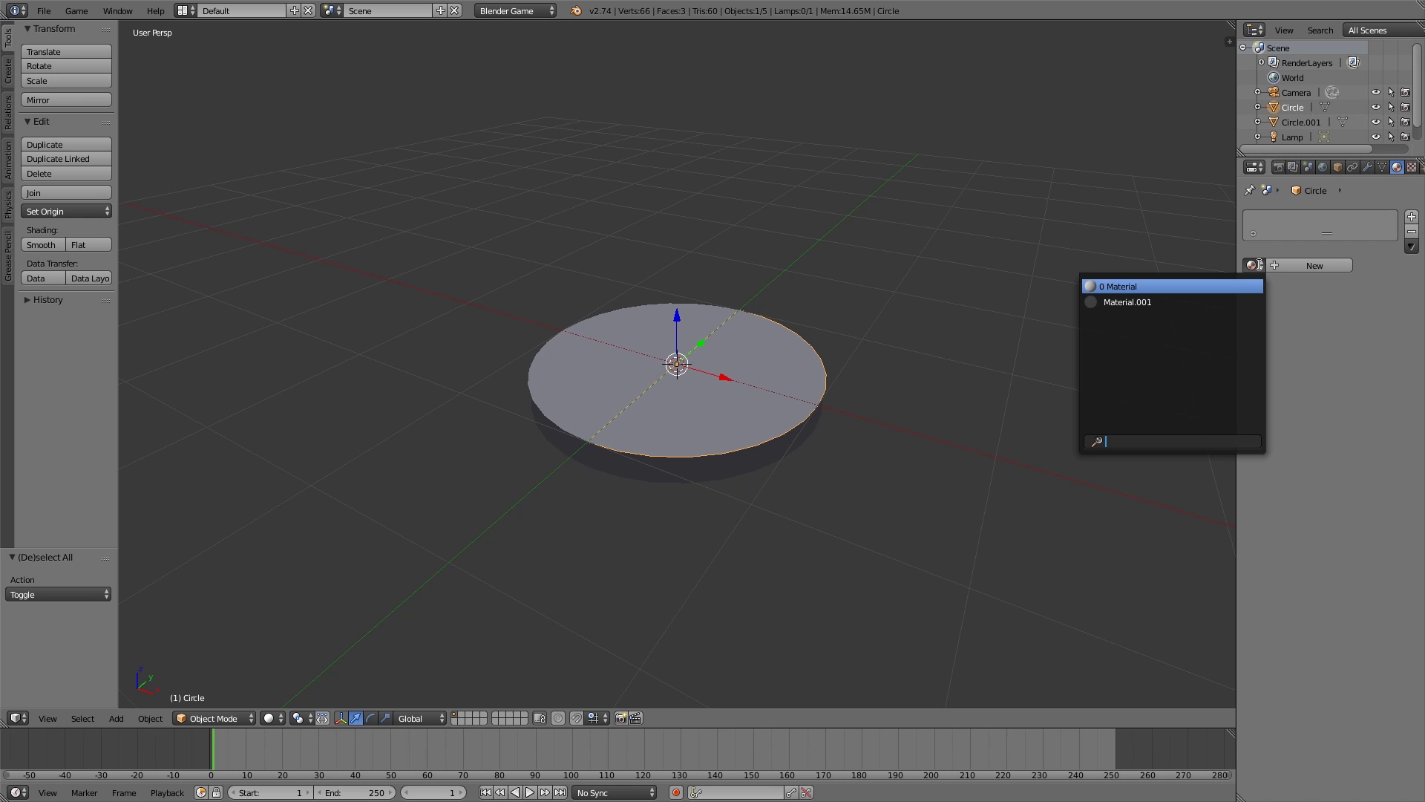
click(1234, 302)
right_click(610, 398)
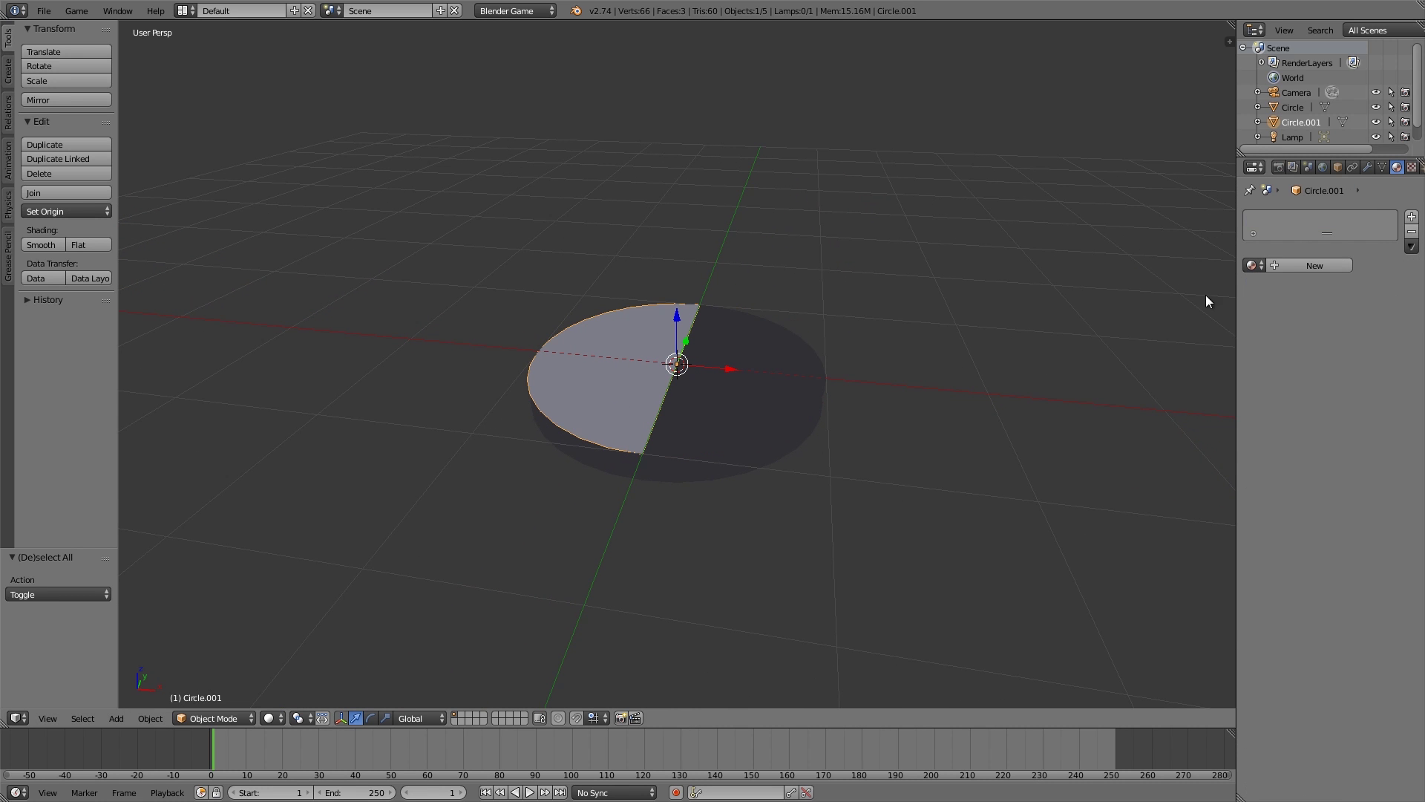
click(1253, 265)
click(1228, 302)
- Rename Circle to 'left_wipe' and Circle.001 to 'right_wipe'
right_click(760, 380)
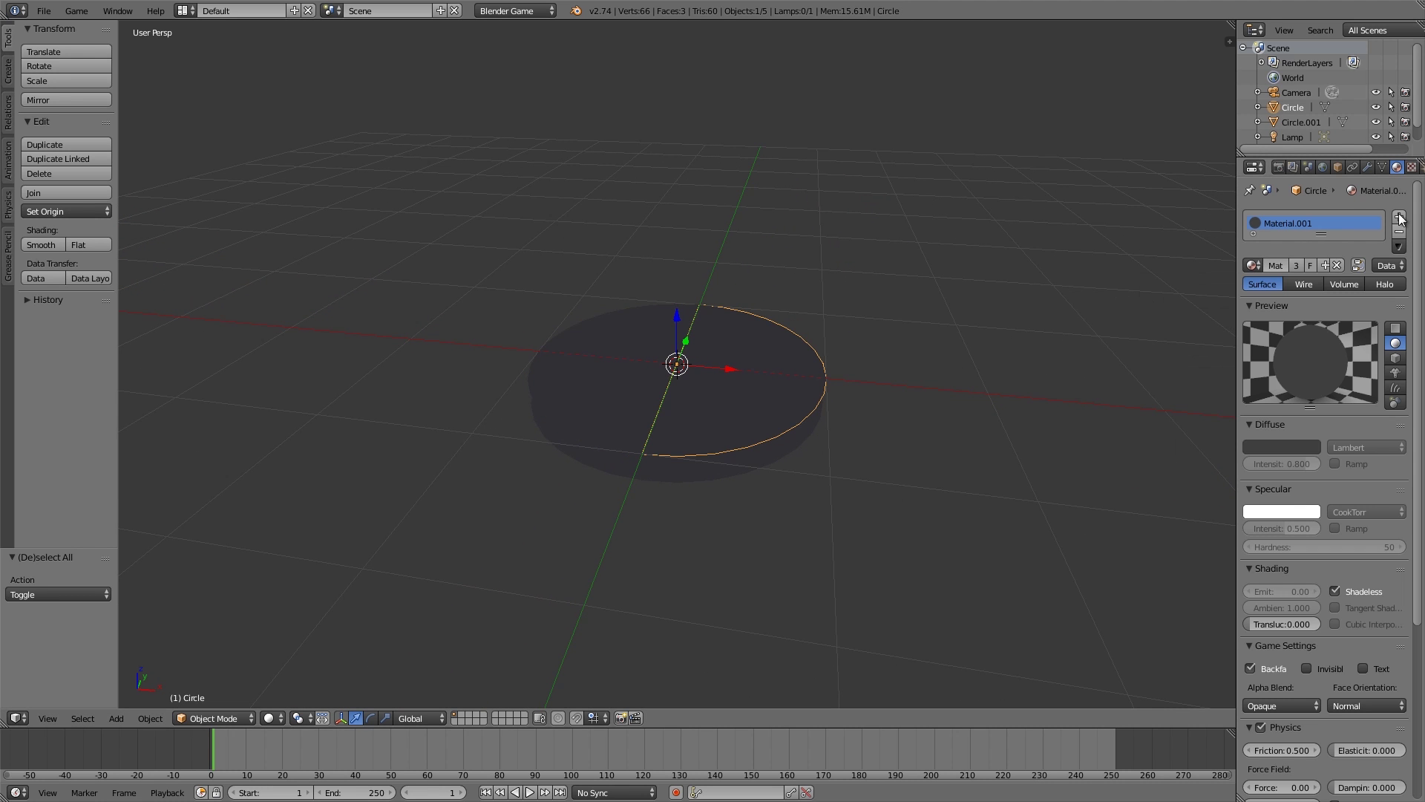
click(1338, 167)
click(1330, 215)
text(left_wip)
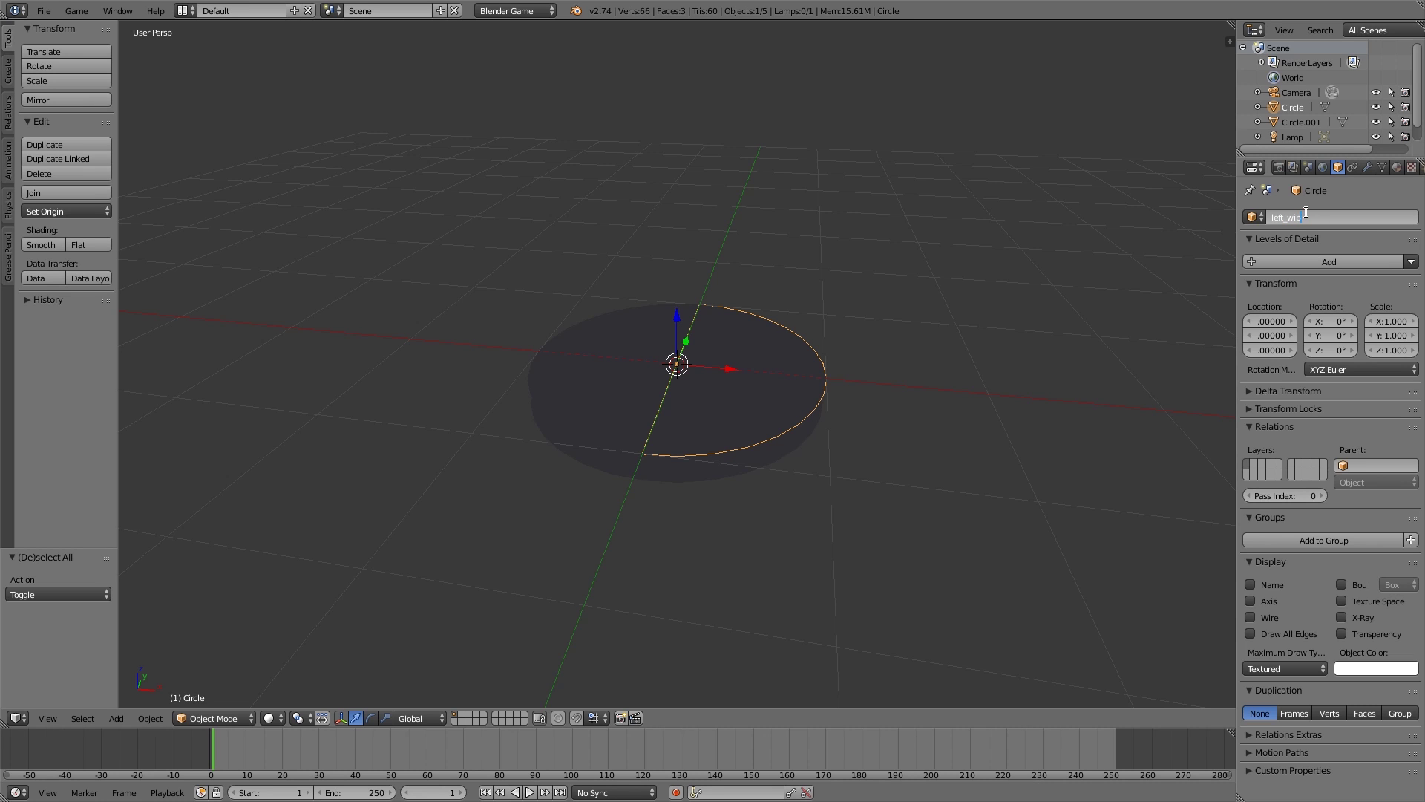
key(Return)
right_click(544, 341)
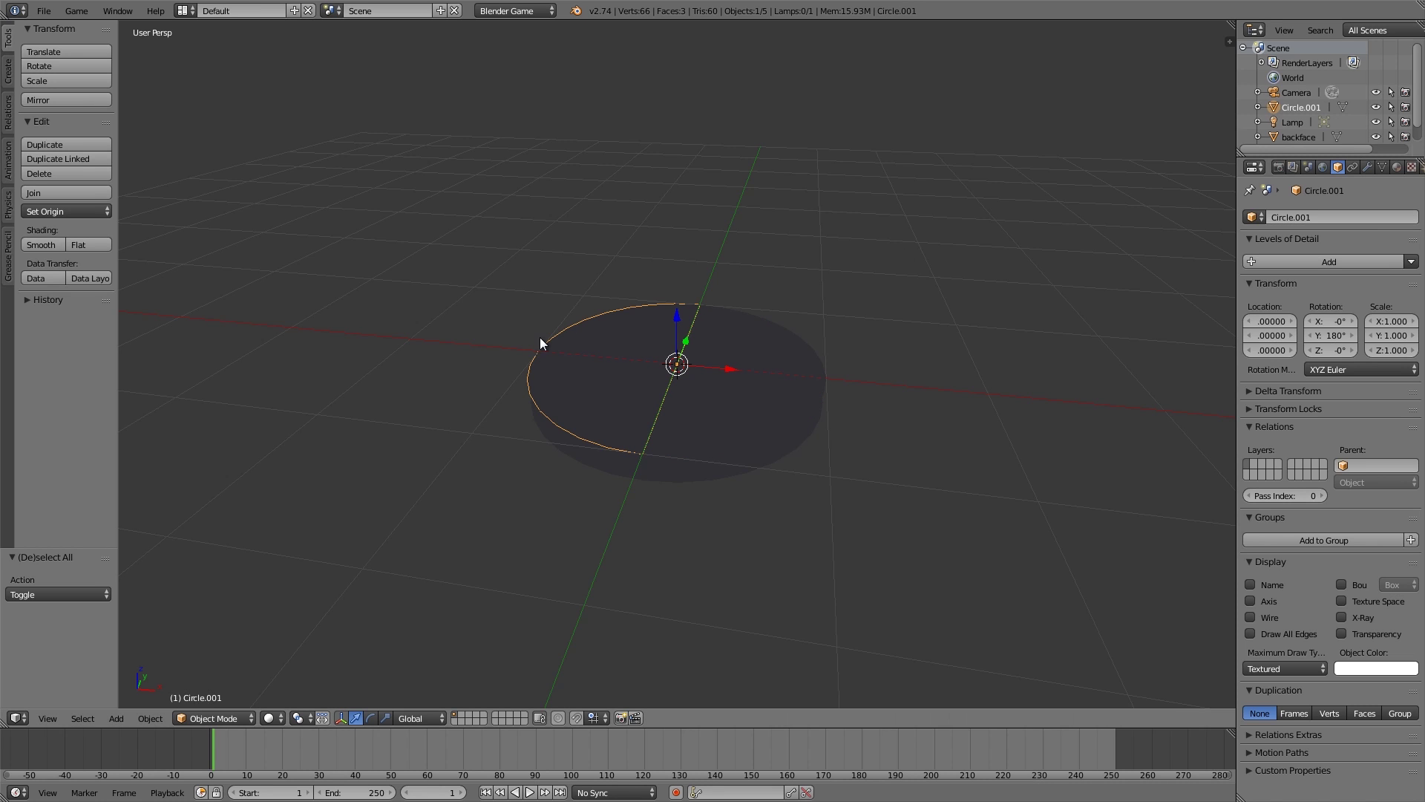
click(1299, 217)
text(r)
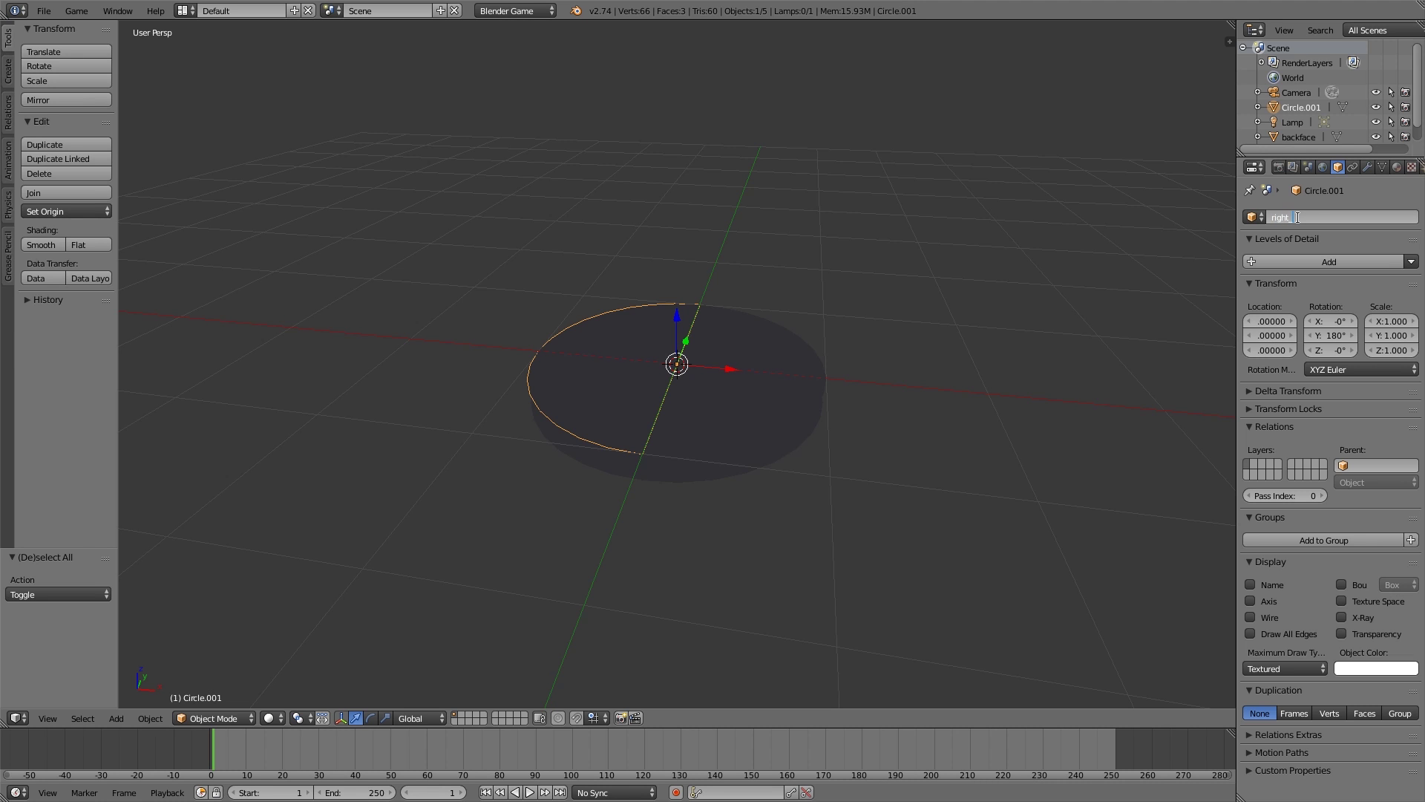
text(ight_wipe)
key(Return)
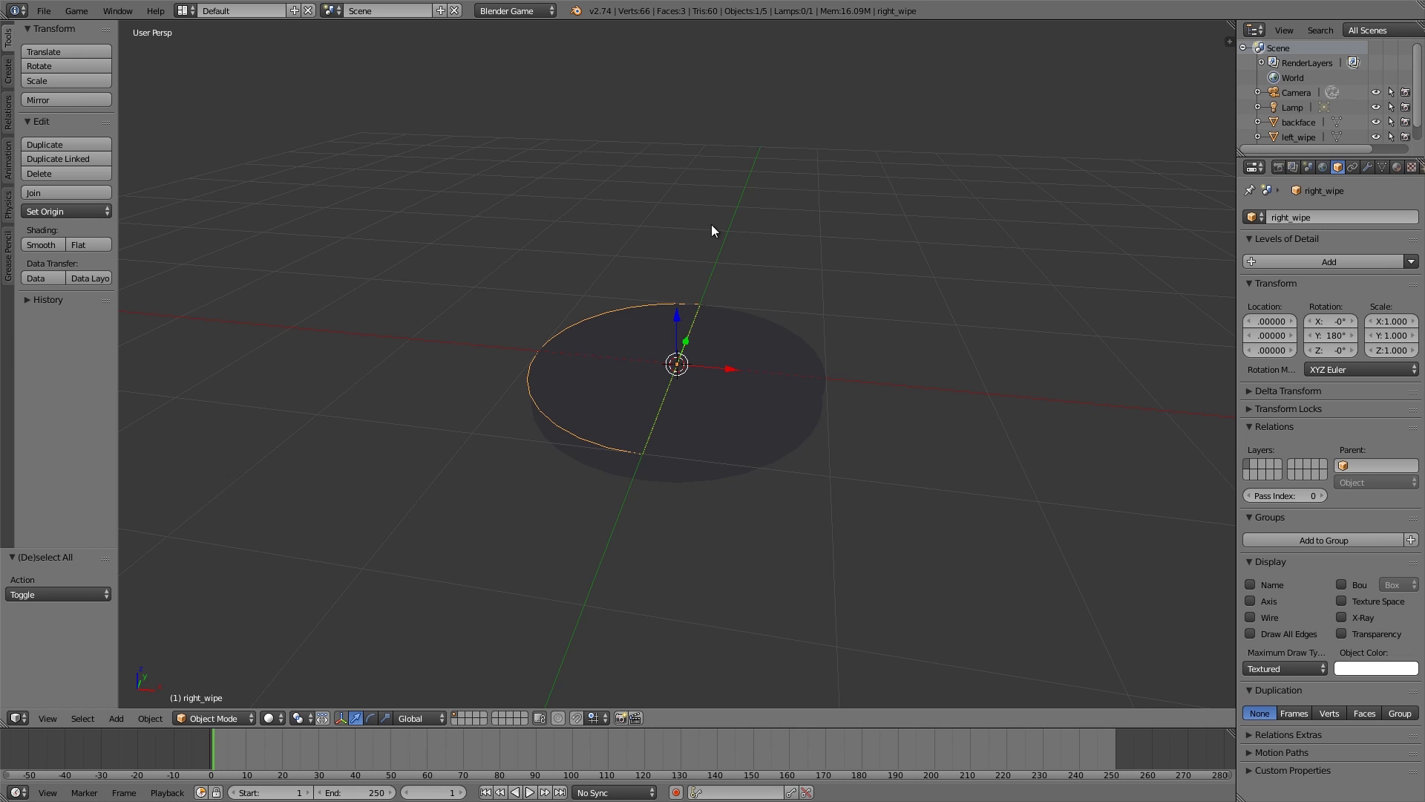
- Select both half-discs and lower them along Z to -0.0803
scroll(764, 312, up, 5)
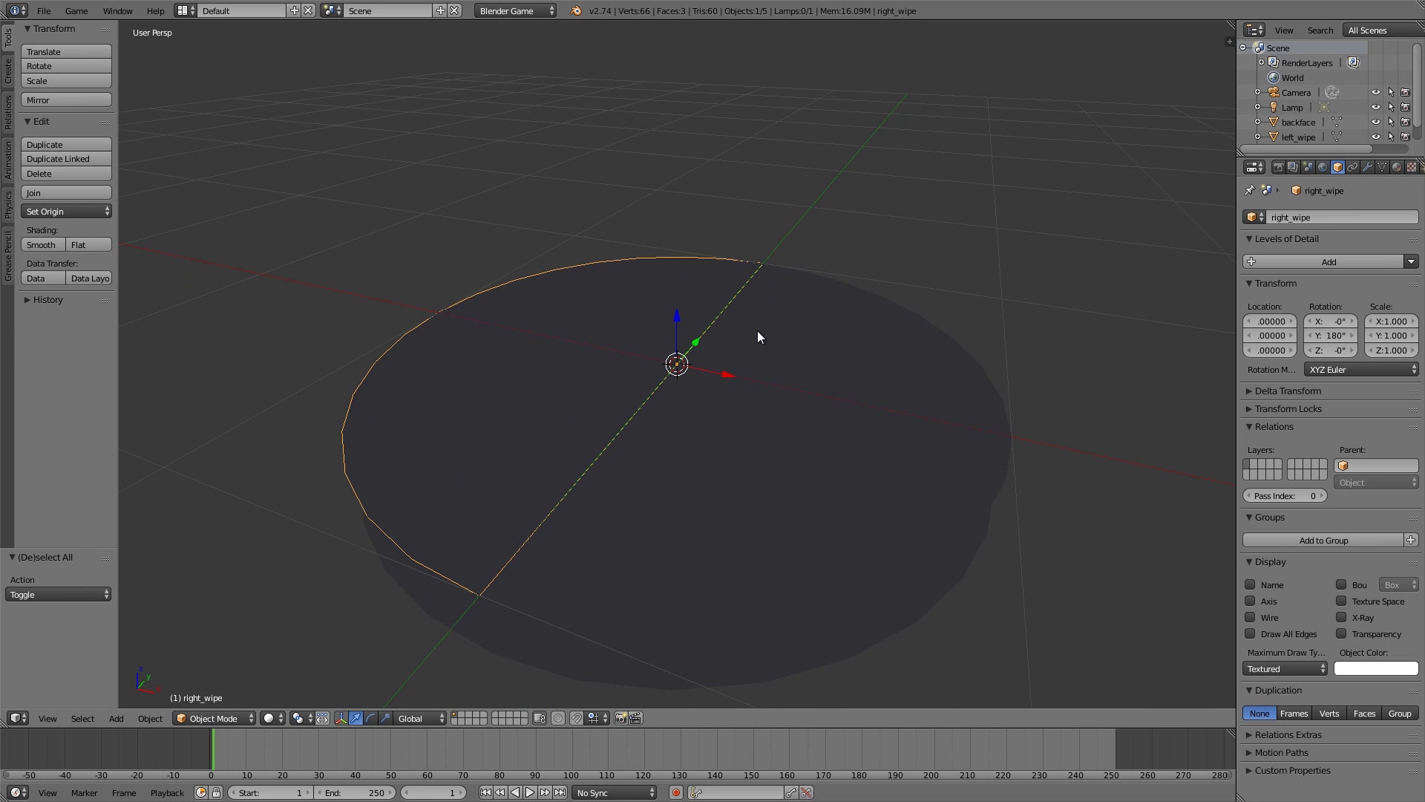
key(shift+a)
right_click(605, 327)
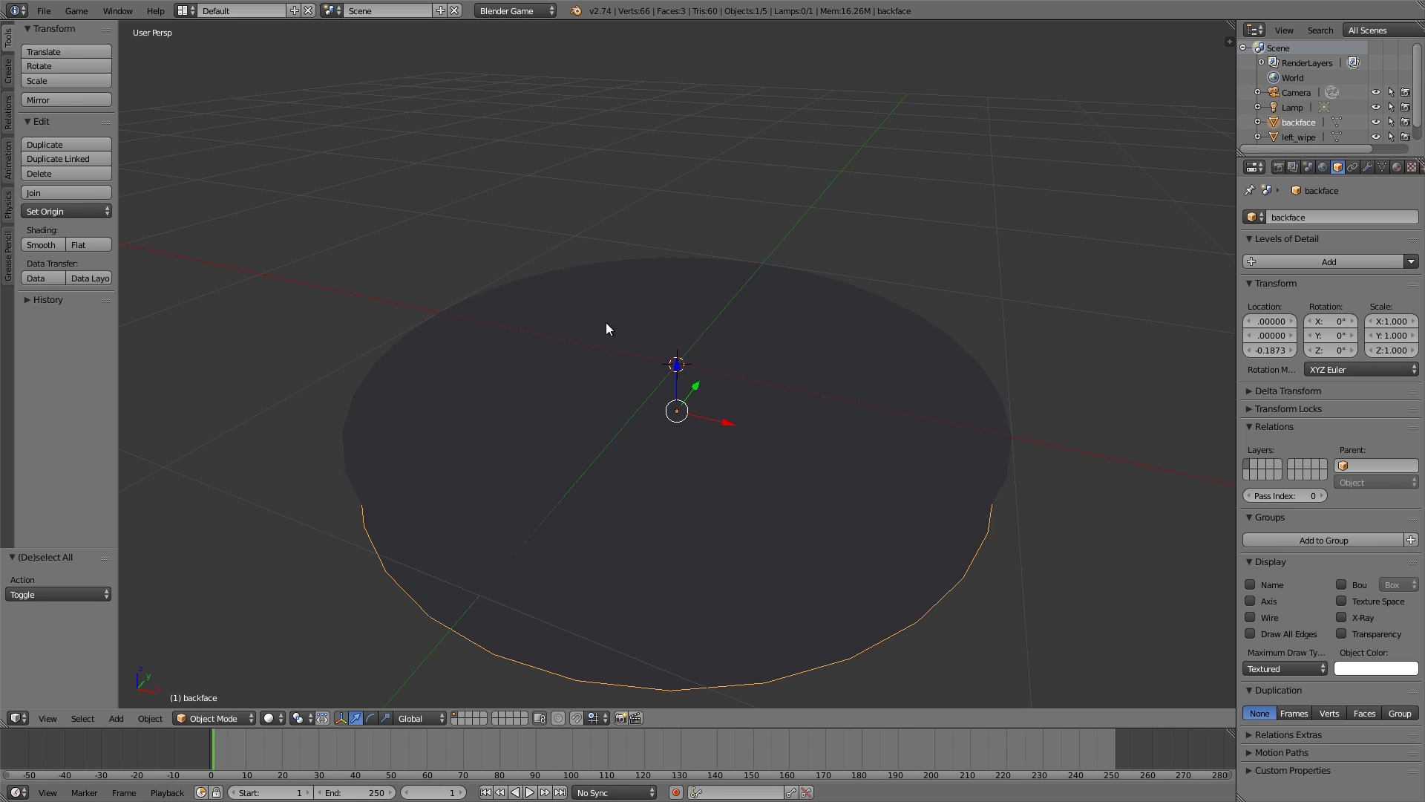
right_click(814, 346)
shift+right_click(590, 320)
middle_drag(590, 321, 719, 356)
key(g)
key(z)
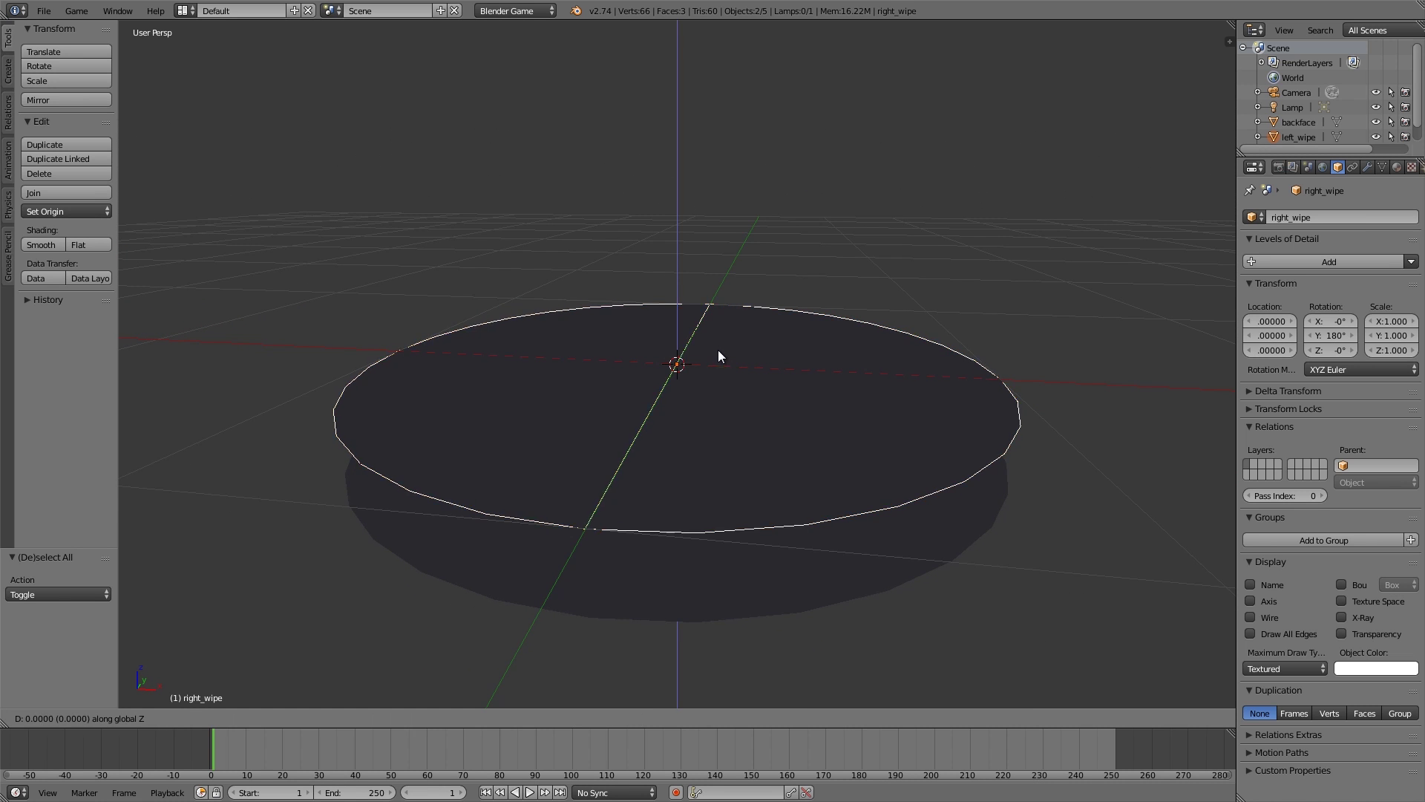
click(718, 372)
key(a)
scroll(718, 372, down, 4)
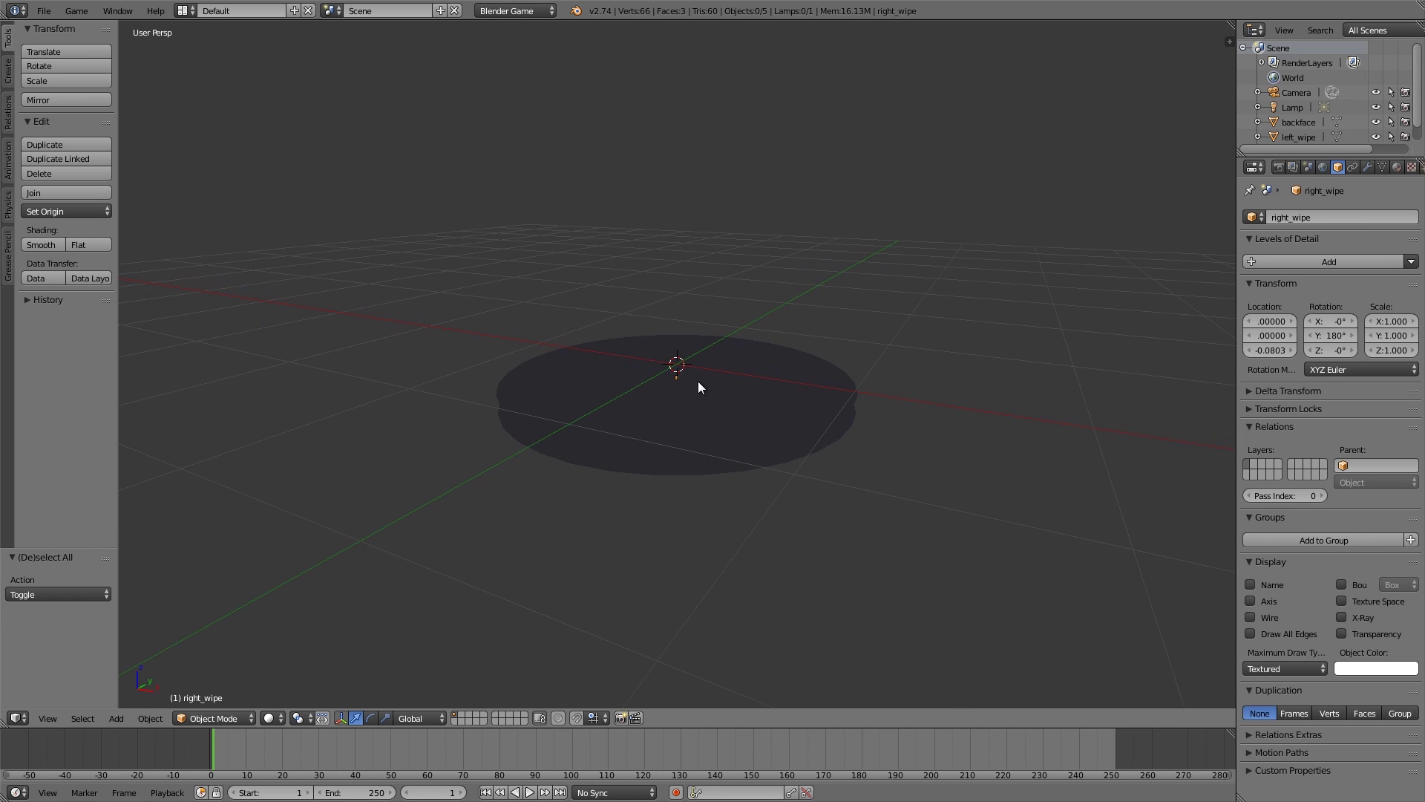
- Add a new circle mesh and view it top-down through the camera
key(shift+a)
mouse_move(675, 380)
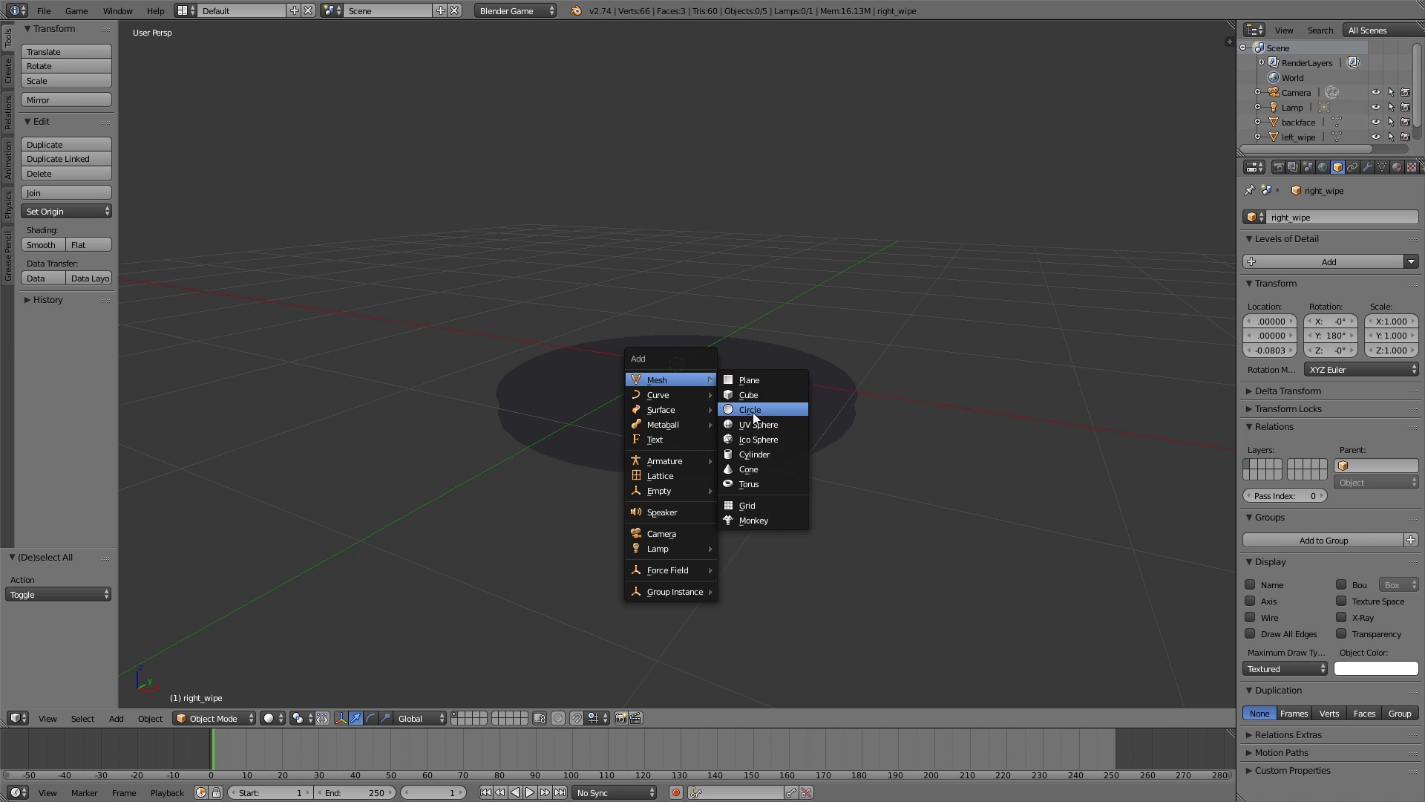
click(751, 410)
scroll(714, 421, down, 4)
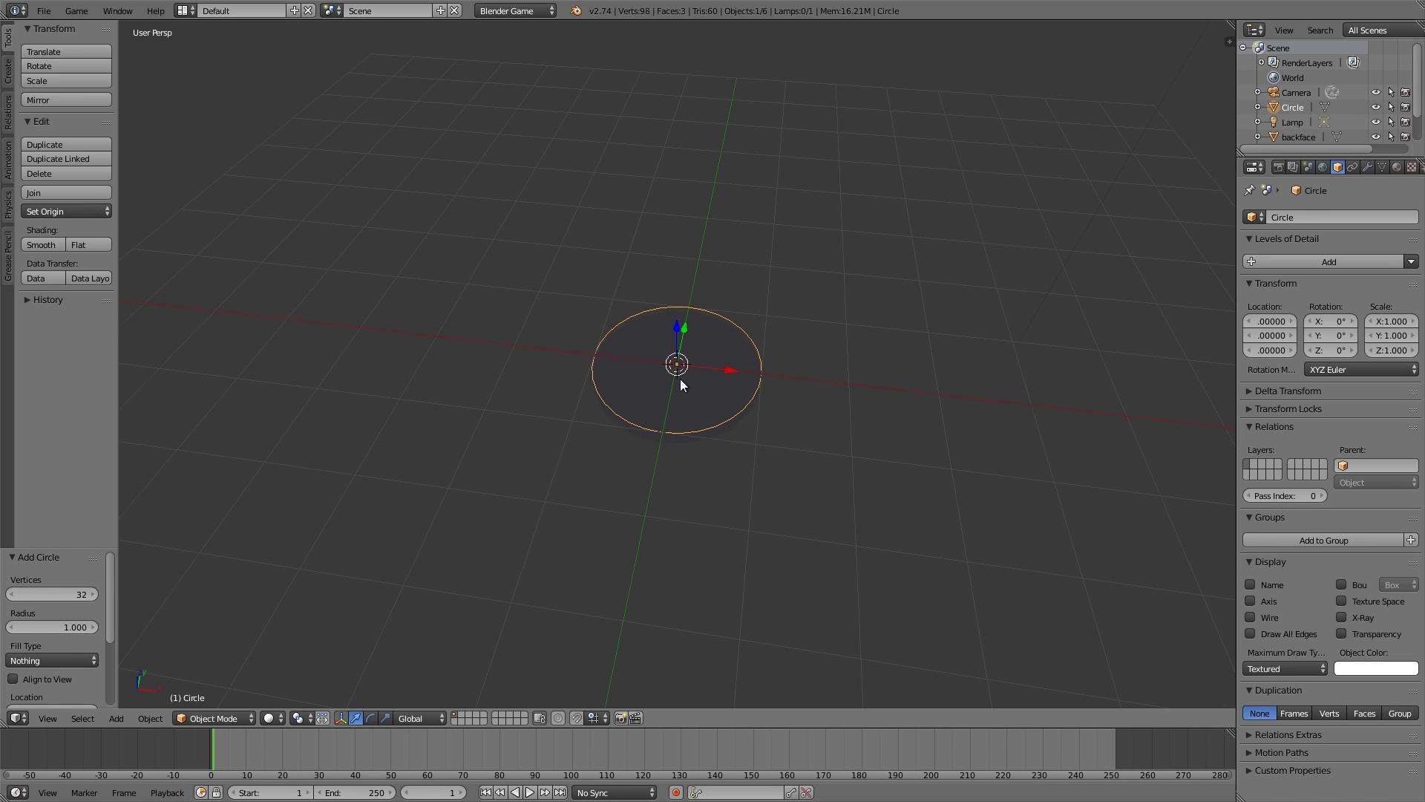
key(KP_7)
key(KP_0)
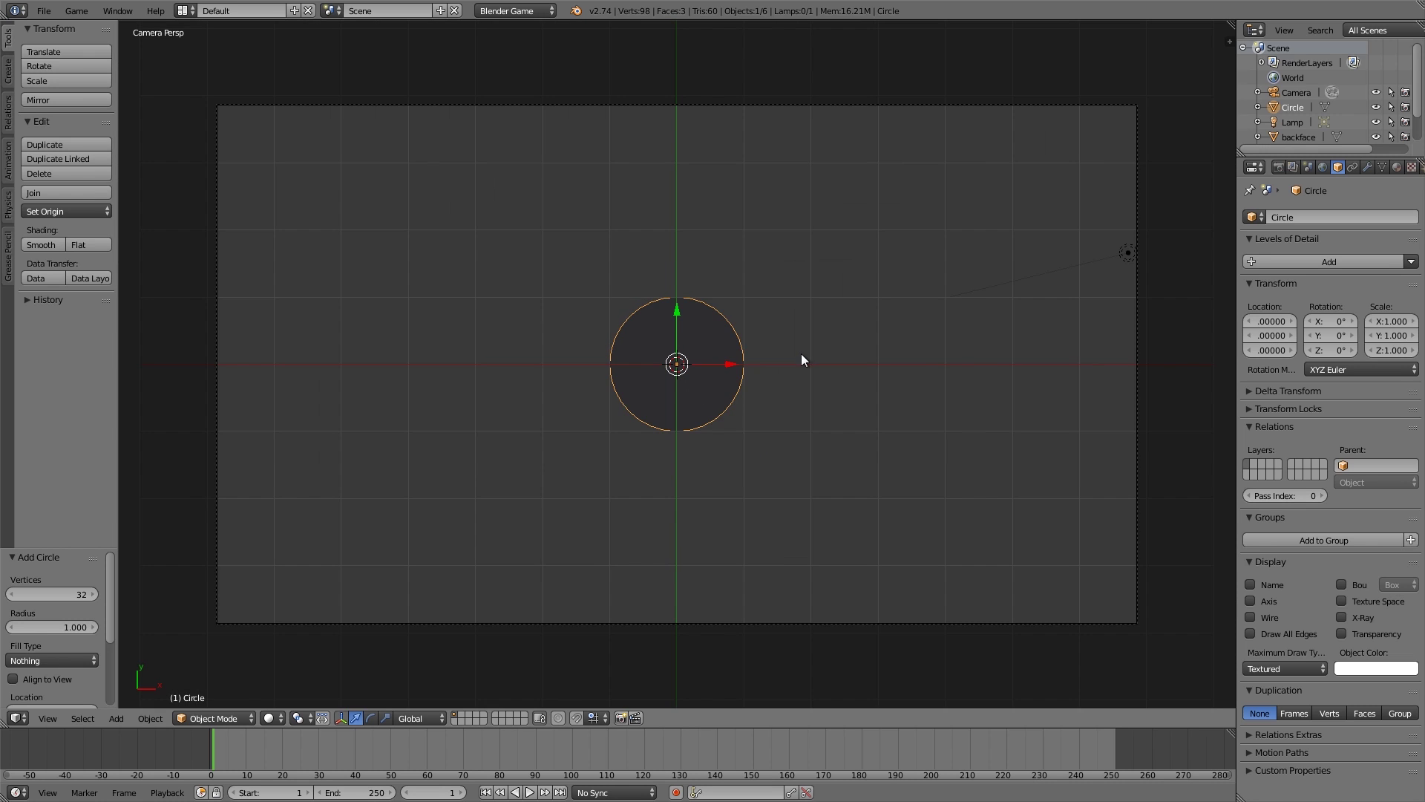
- Extrude the circle's outline in Edit Mode and scale it inward into a ring
key(Tab)
scroll(798, 363, up, 5)
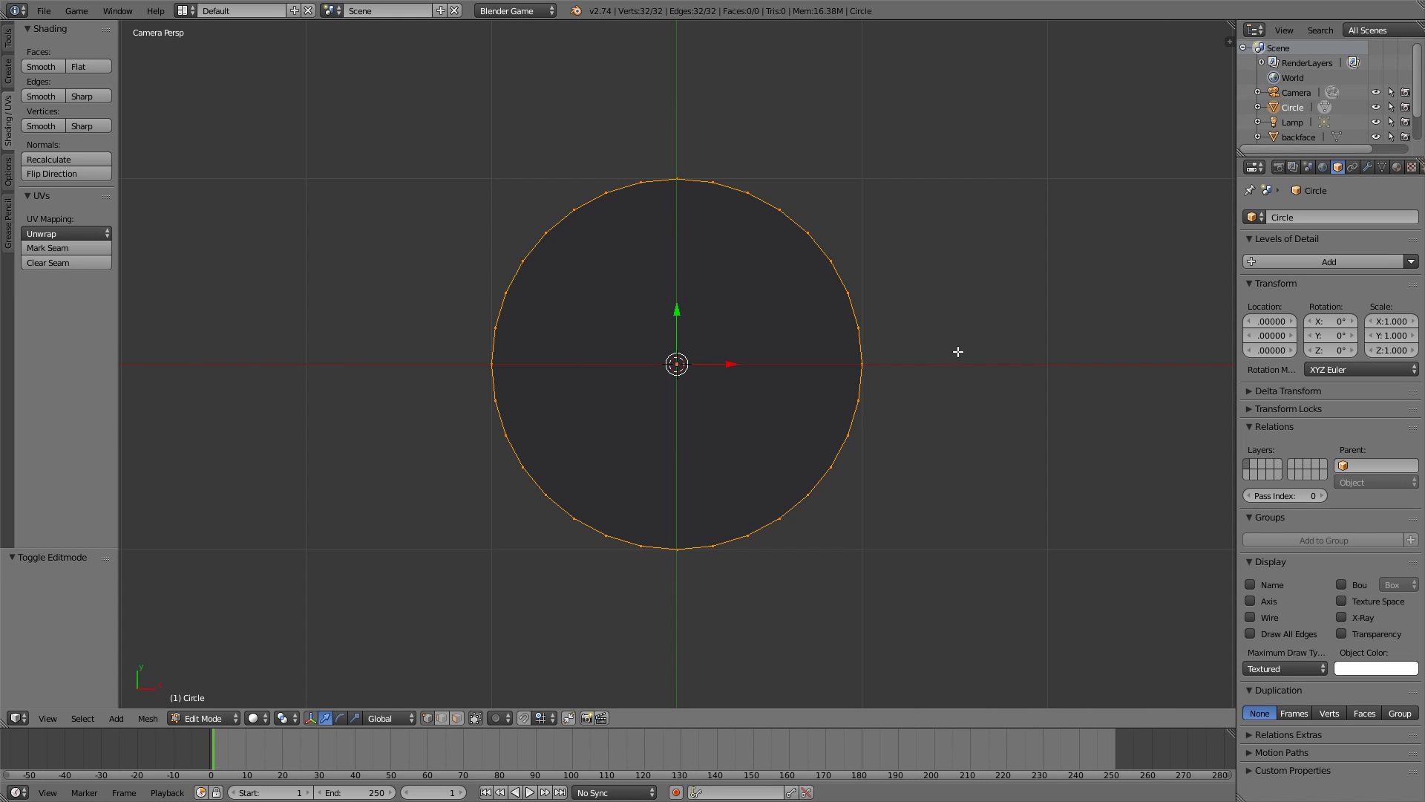
key(e)
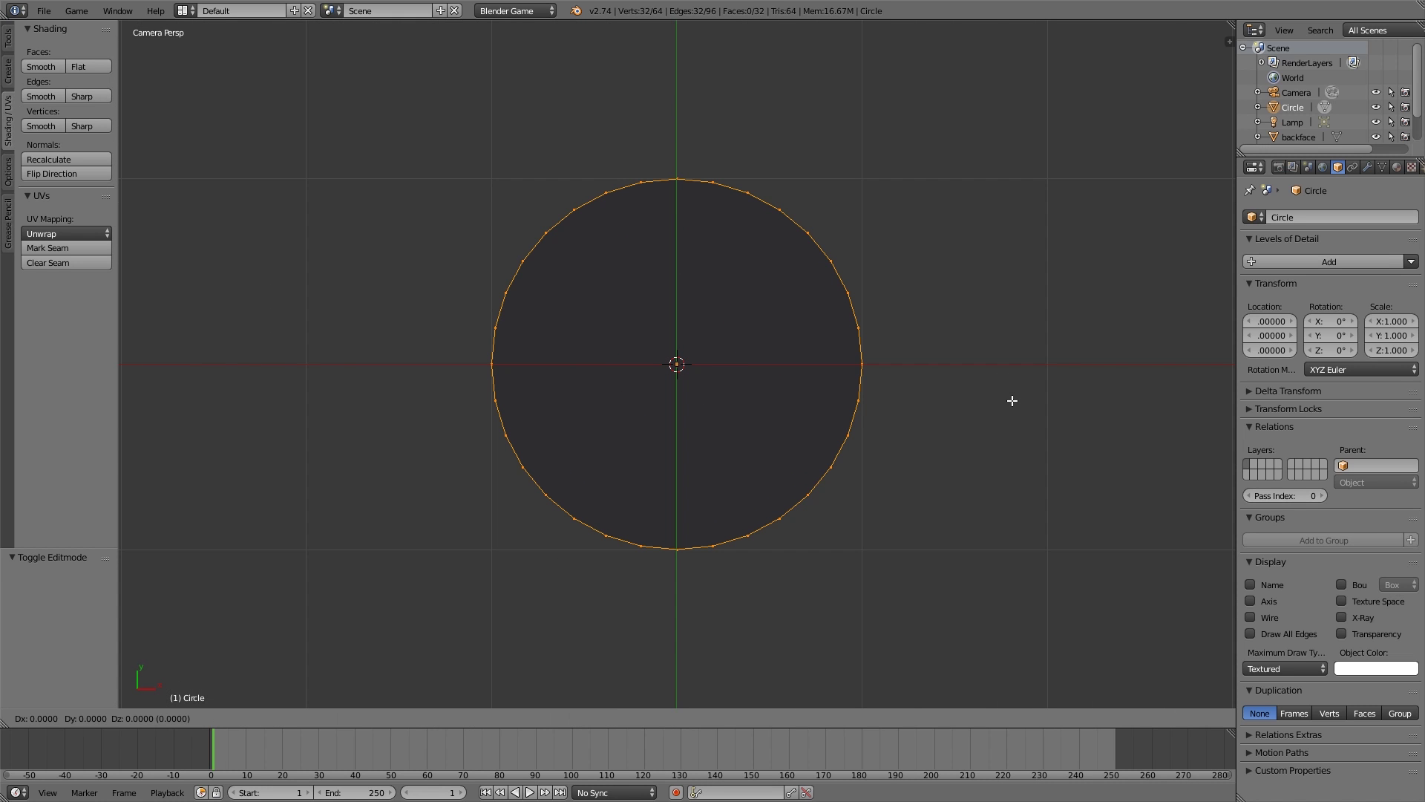
key(s)
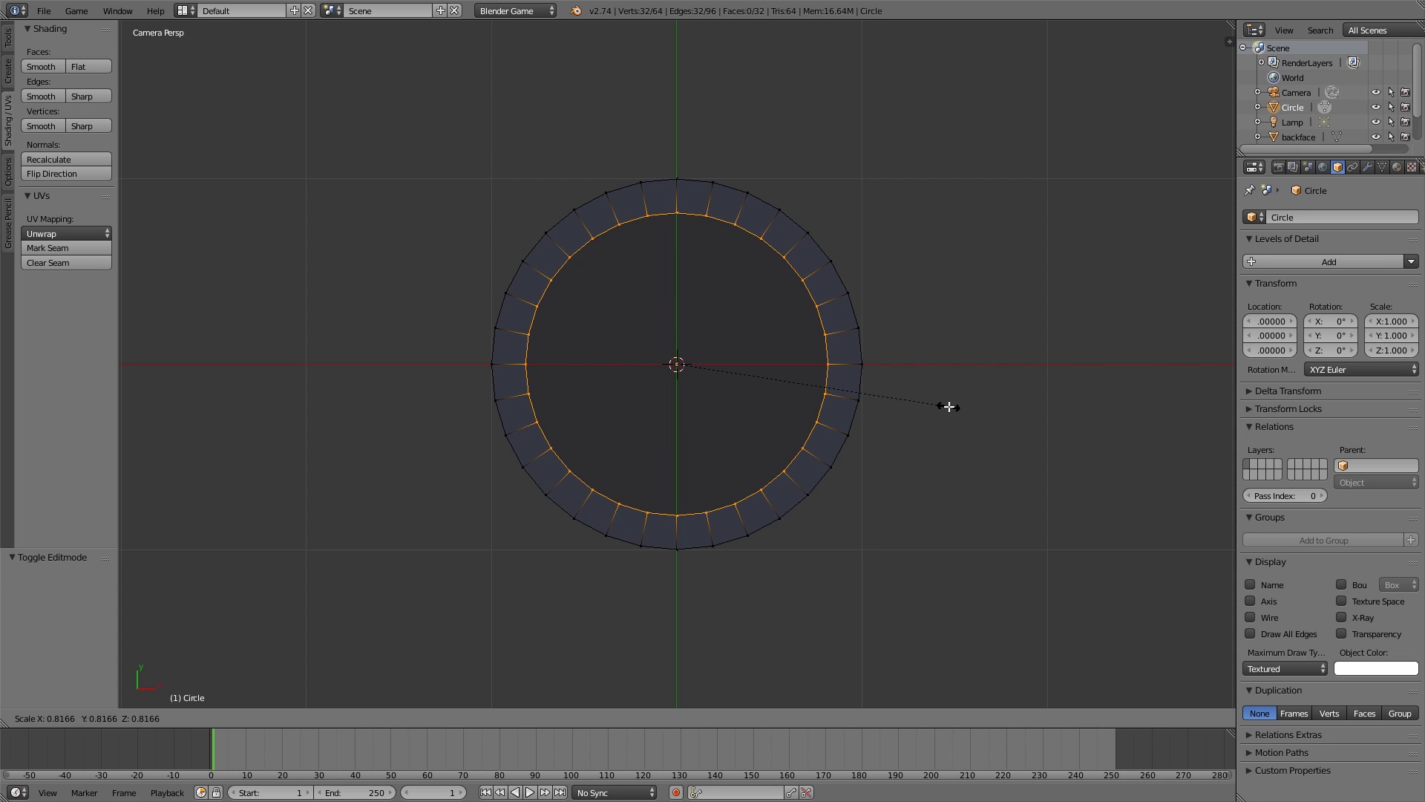
- Set the inner ring edge at 0.817 scale and delete the ring's left-half vertices
click(949, 407)
key(a)
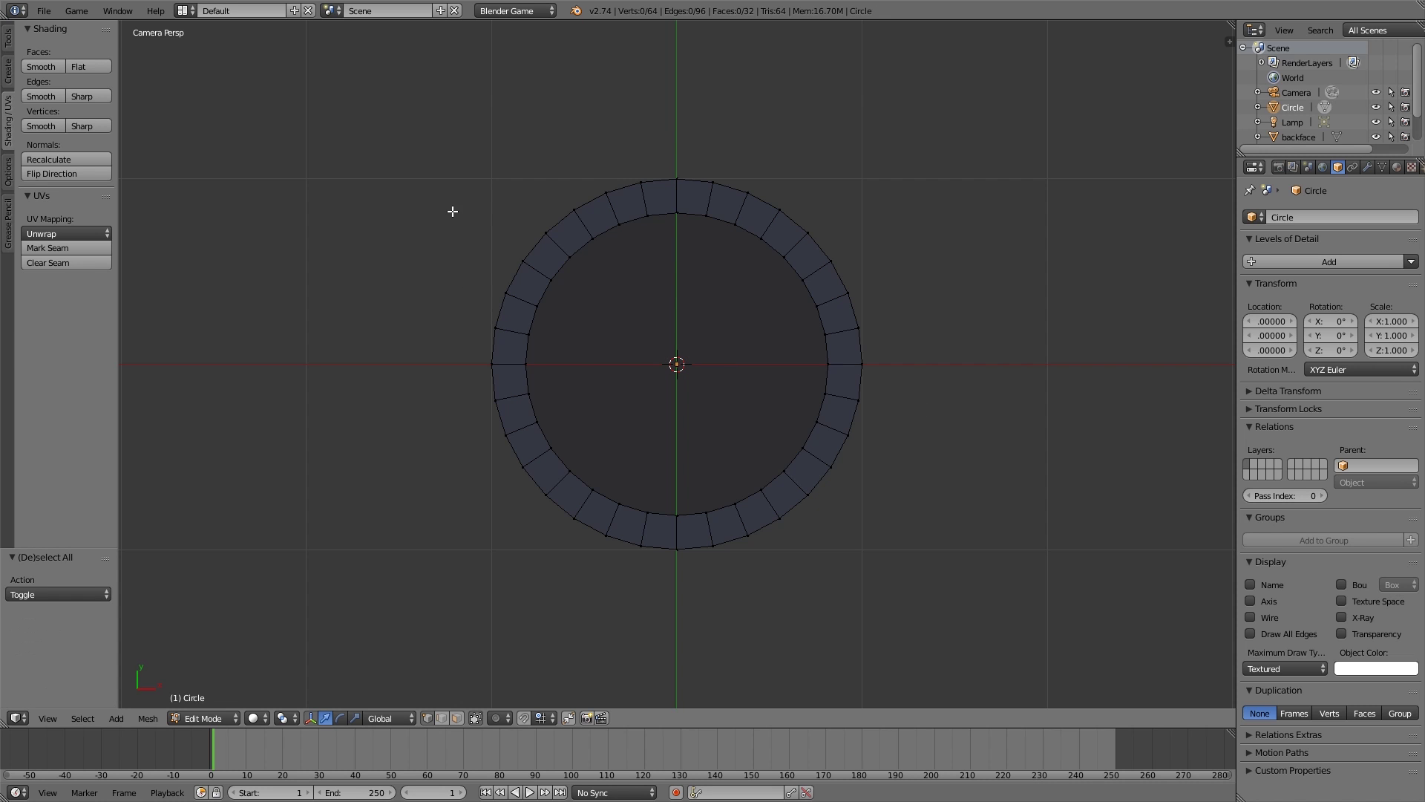
key(b)
drag(392, 131, 656, 590)
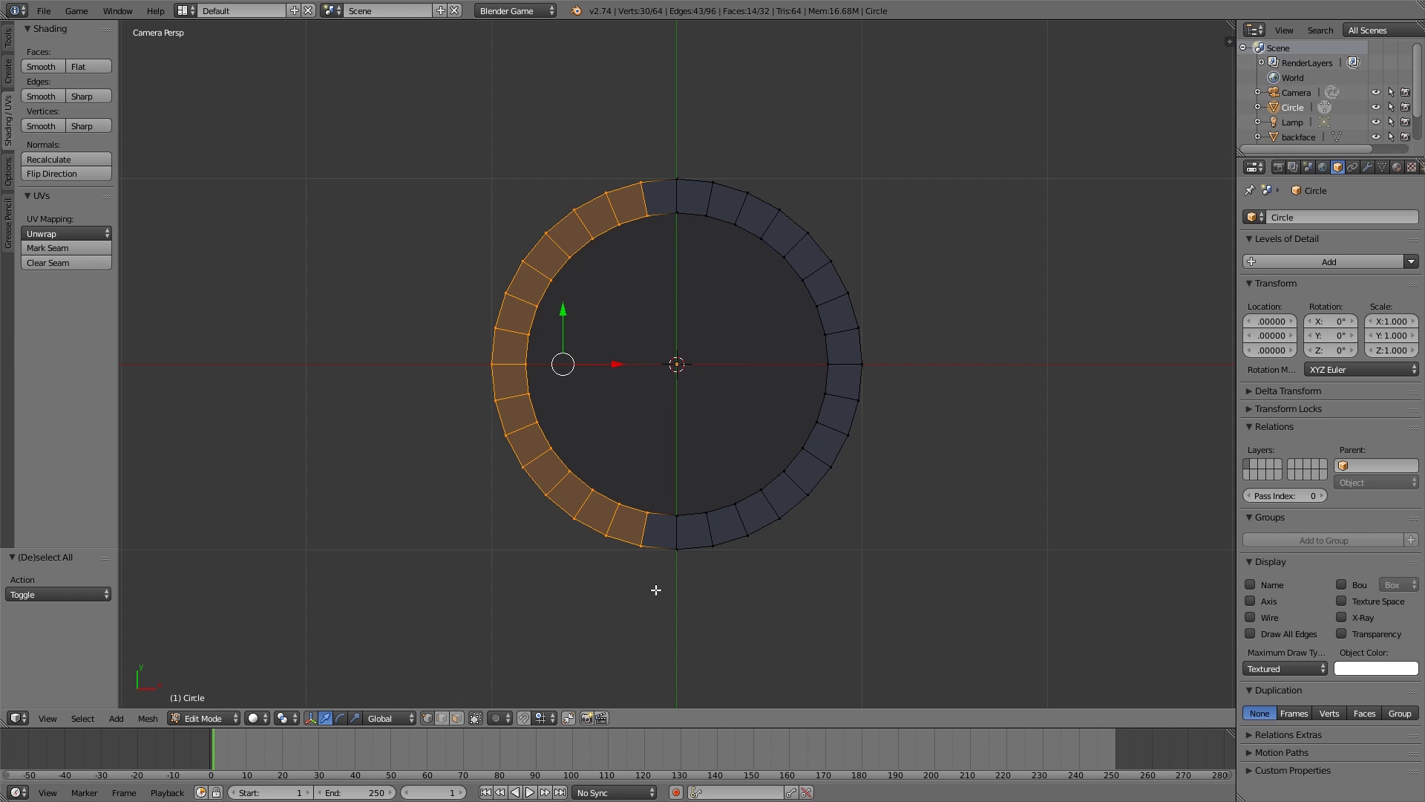
key(x)
click(674, 360)
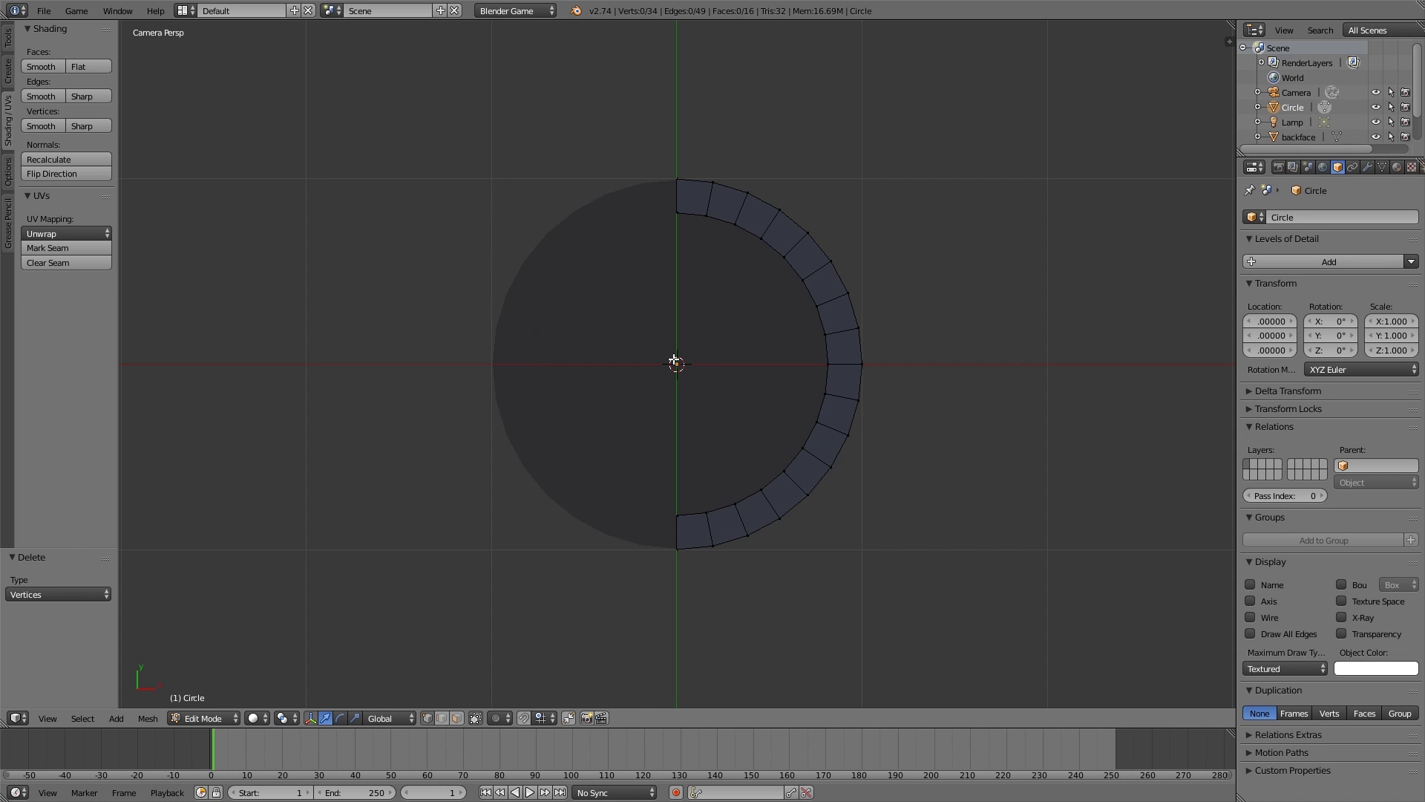
- Return to Object Mode and duplicate the remaining right half-ring
key(Tab)
key(KP_0)
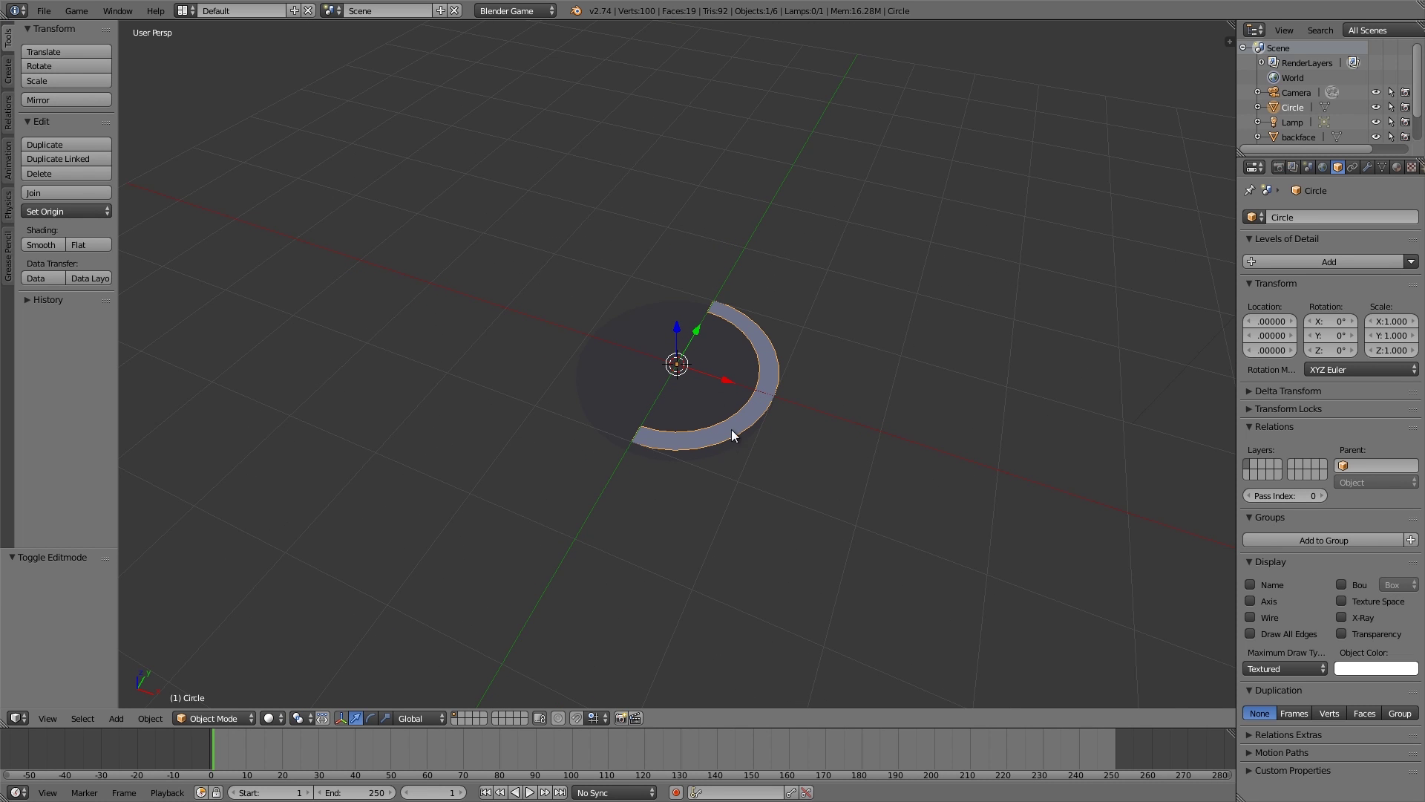
mouse_move(732, 429)
middle_down()
mouse_move(720, 429)
mouse_move(788, 420)
mouse_move(720, 411)
middle_up()
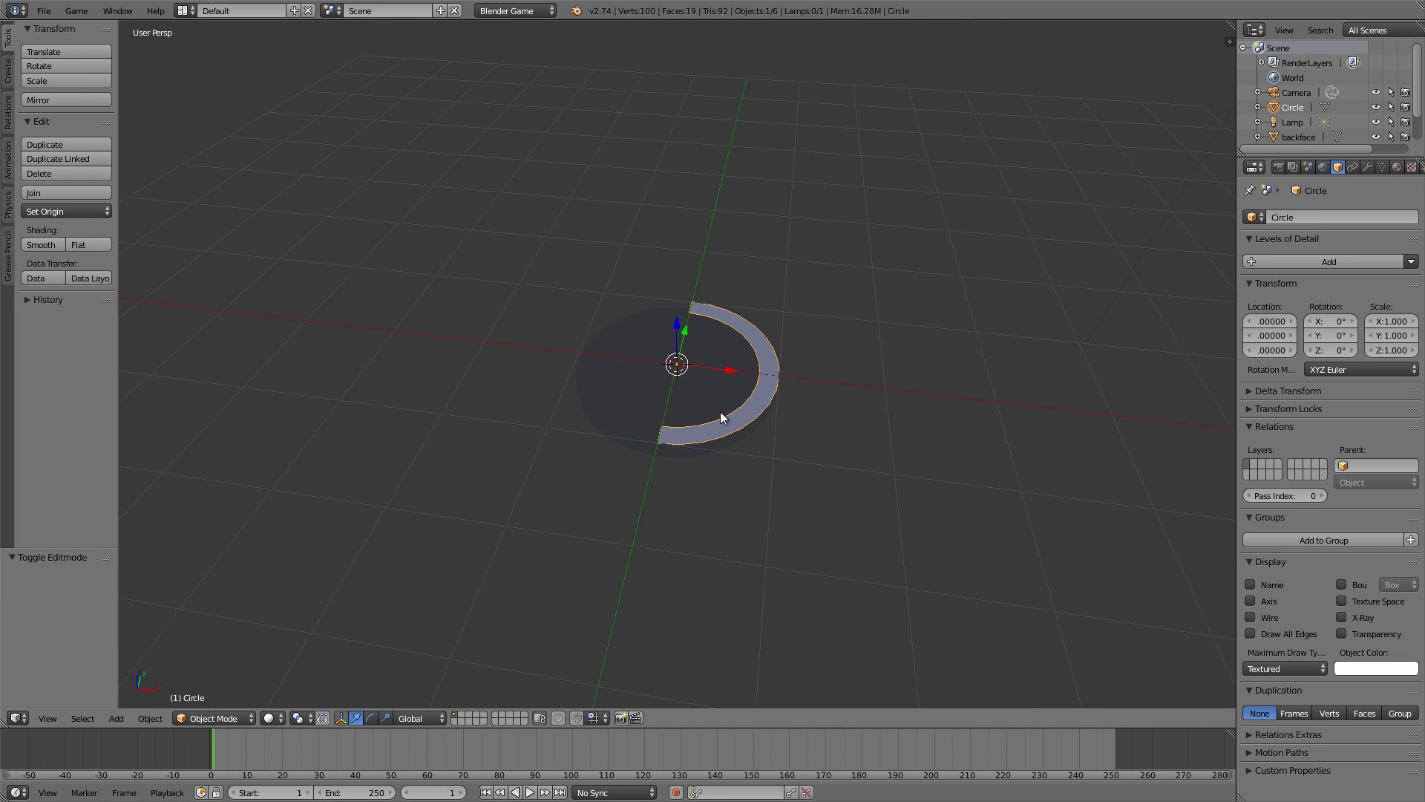
middle_drag(629, 374, 808, 424)
key(shift+d)
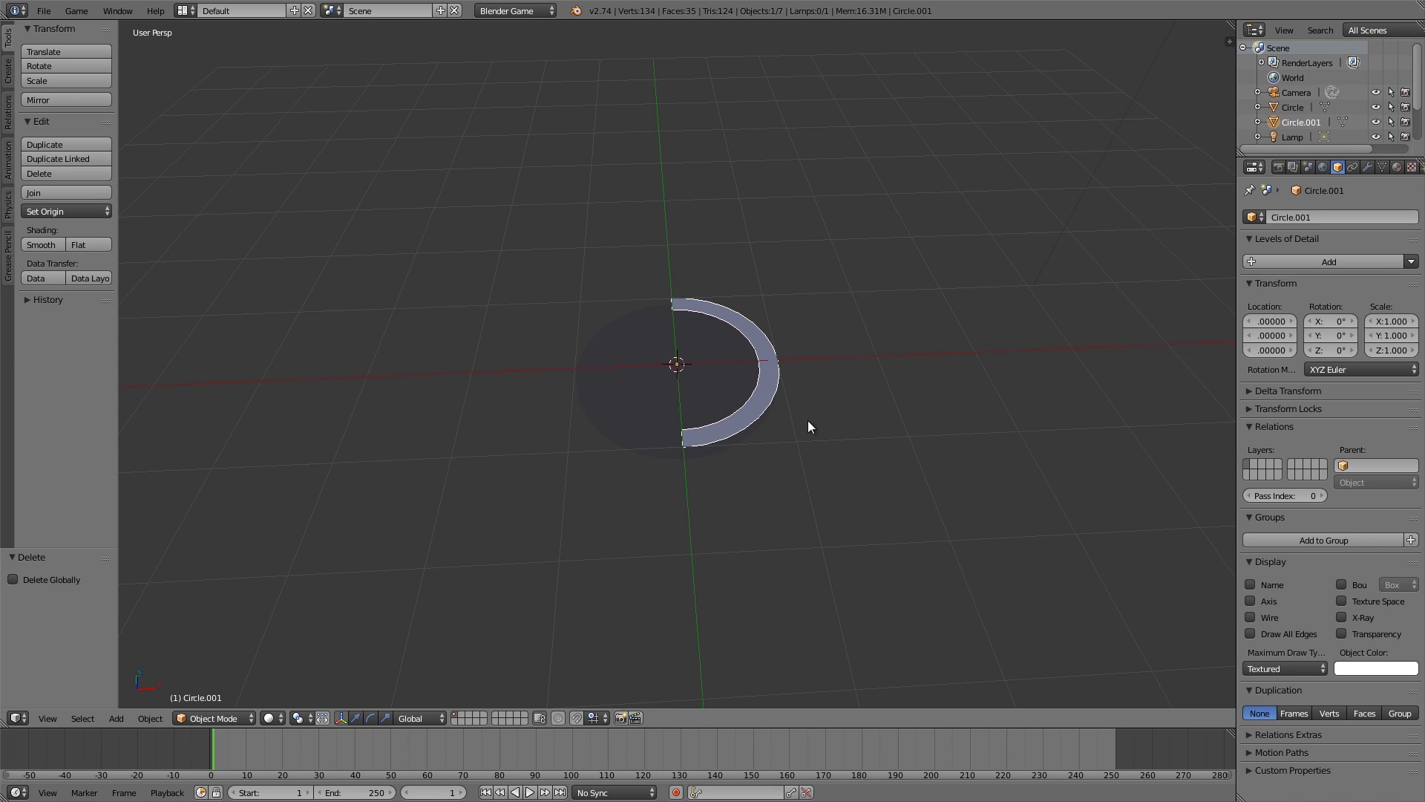
- Rotate the duplicate half-ring 180° around Y to complete the ring
text(ry)
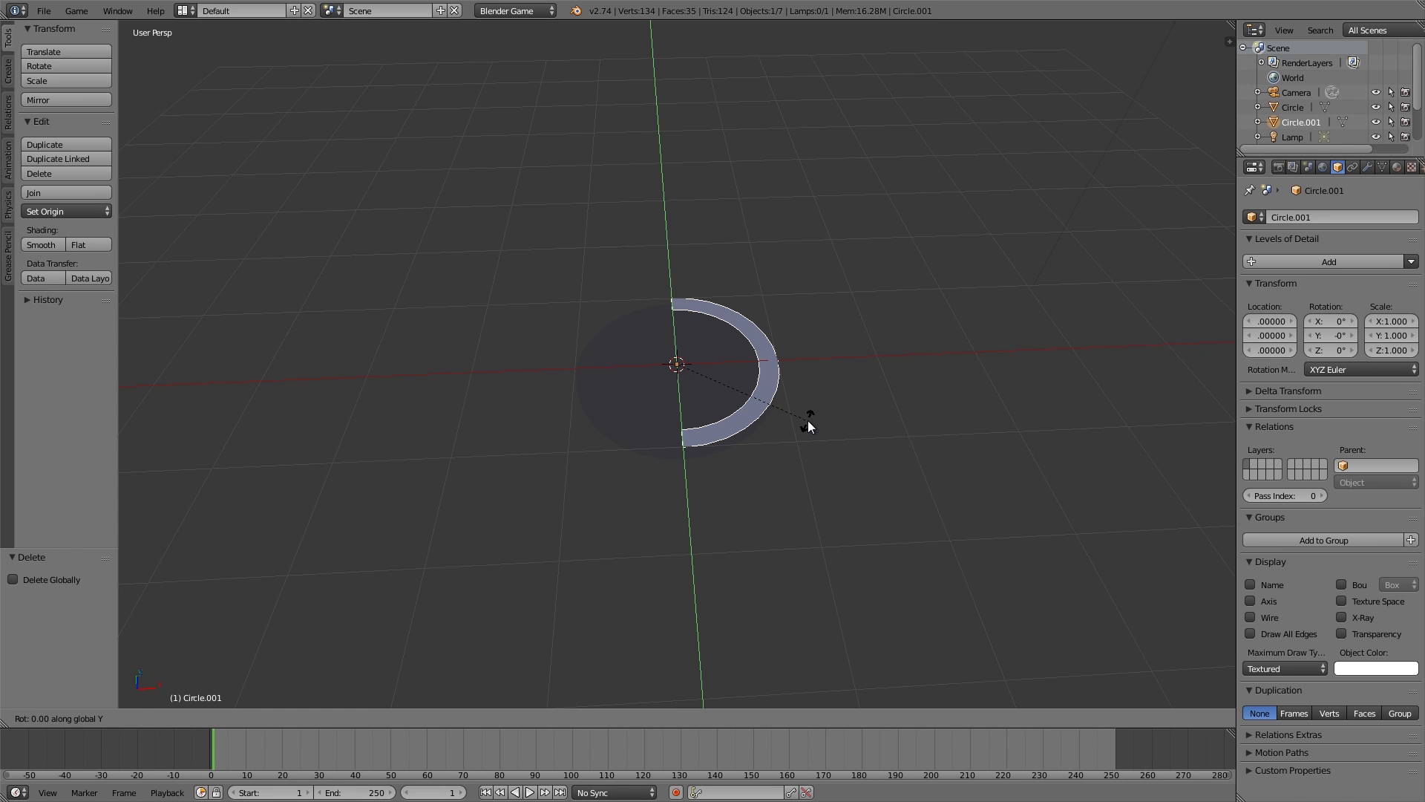
text(180)
key(Return)
middle_drag(808, 425, 555, 412)
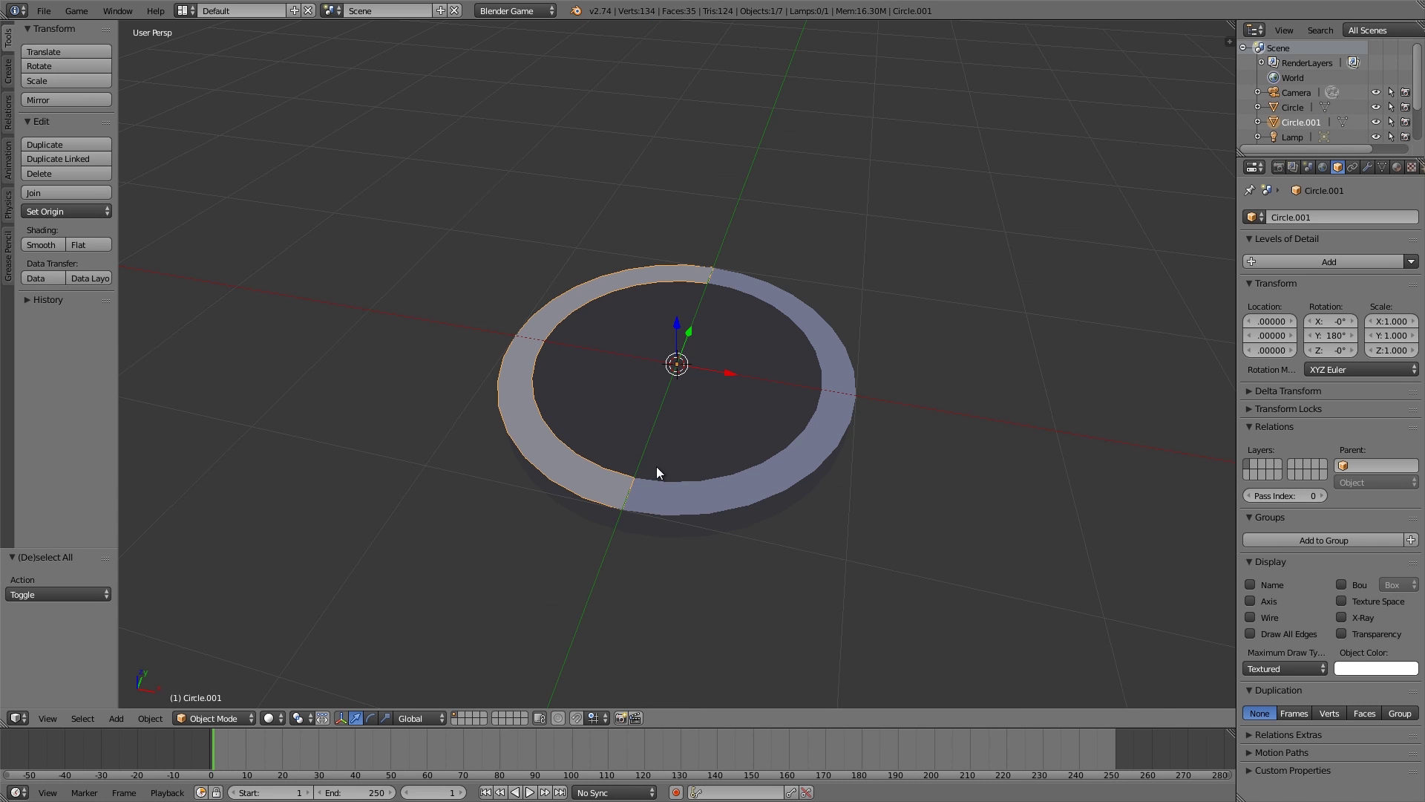
- Select each half-ring in turn with cancelled test moves to identify the right half
key(a)
right_click(780, 479)
key(g)
right_click(799, 455)
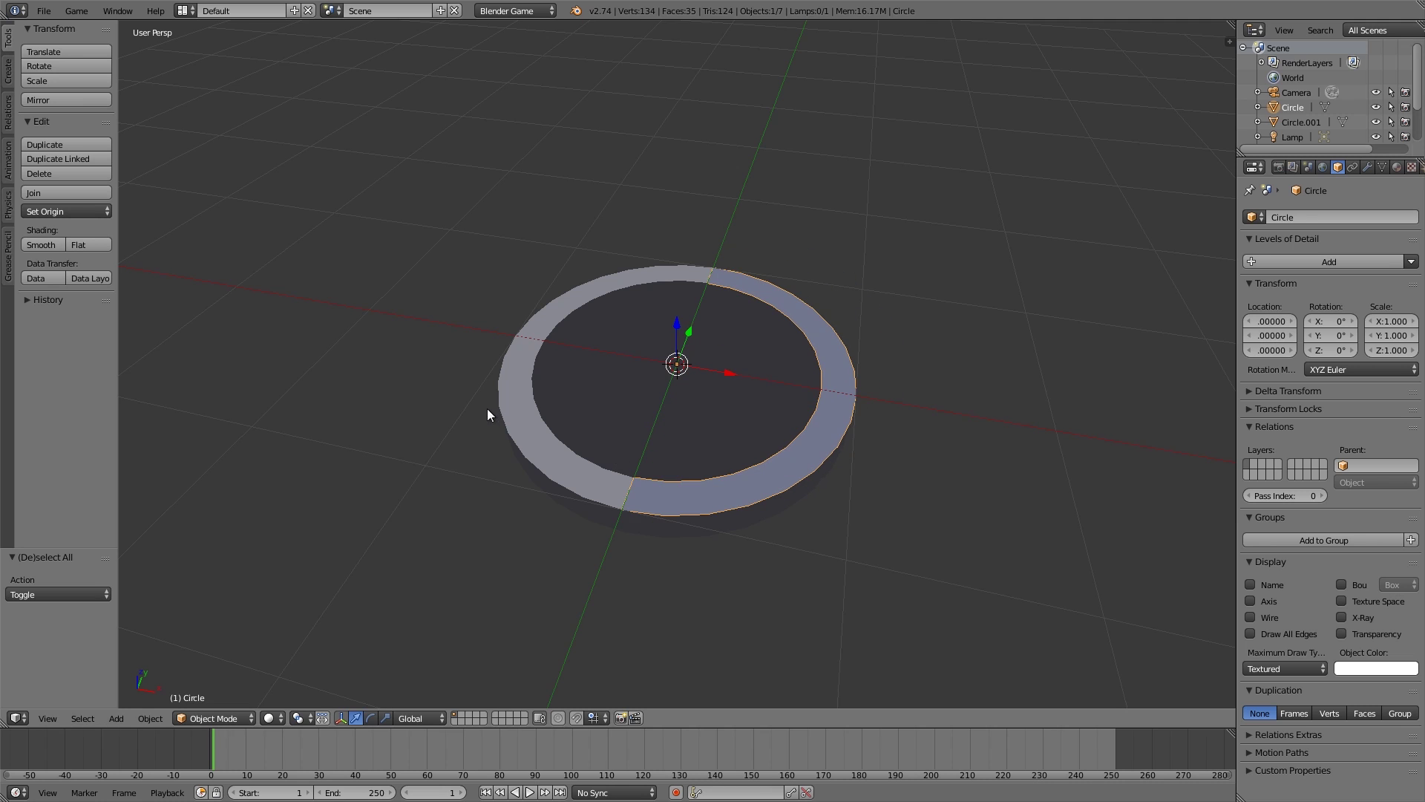
right_click(509, 407)
key(g)
right_click(507, 402)
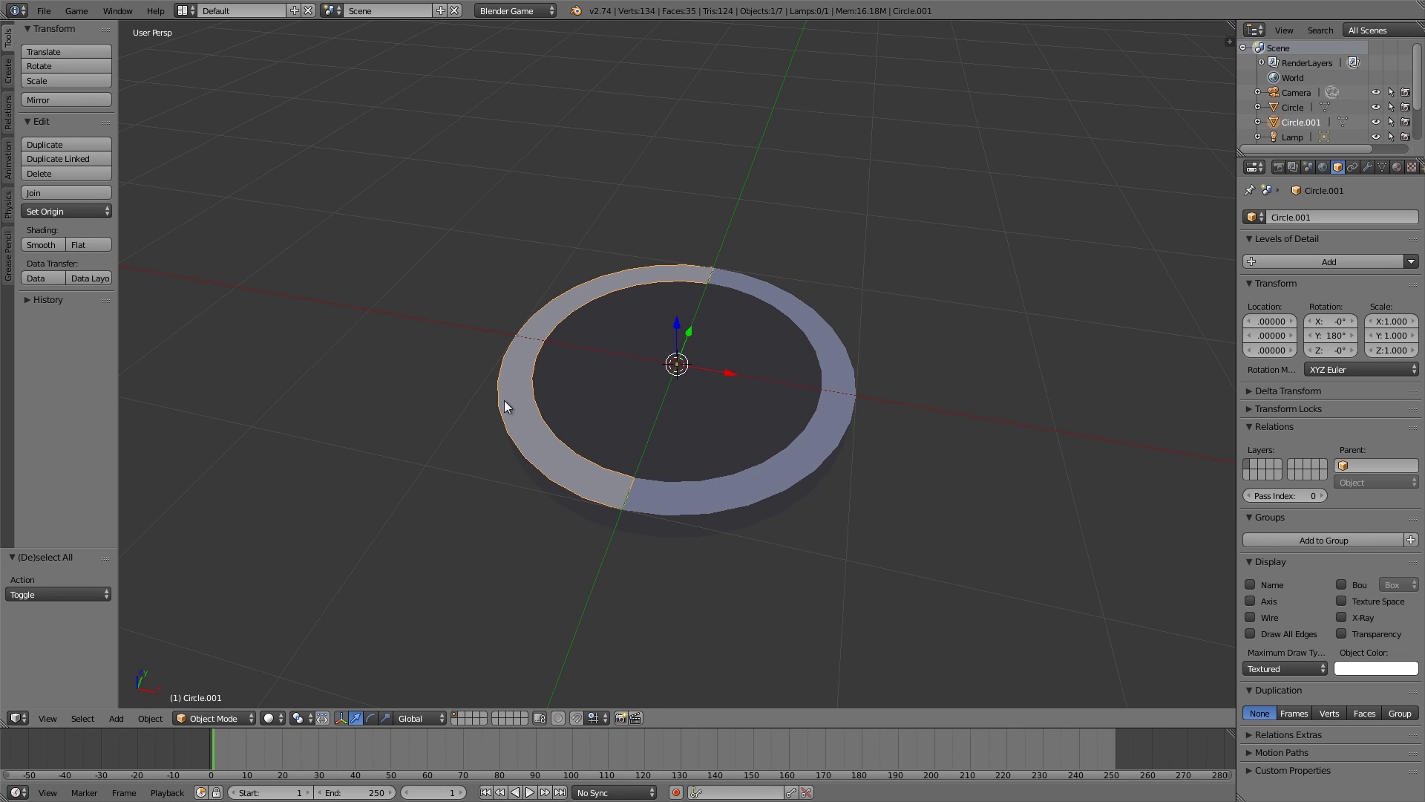
right_click(831, 396)
key(g)
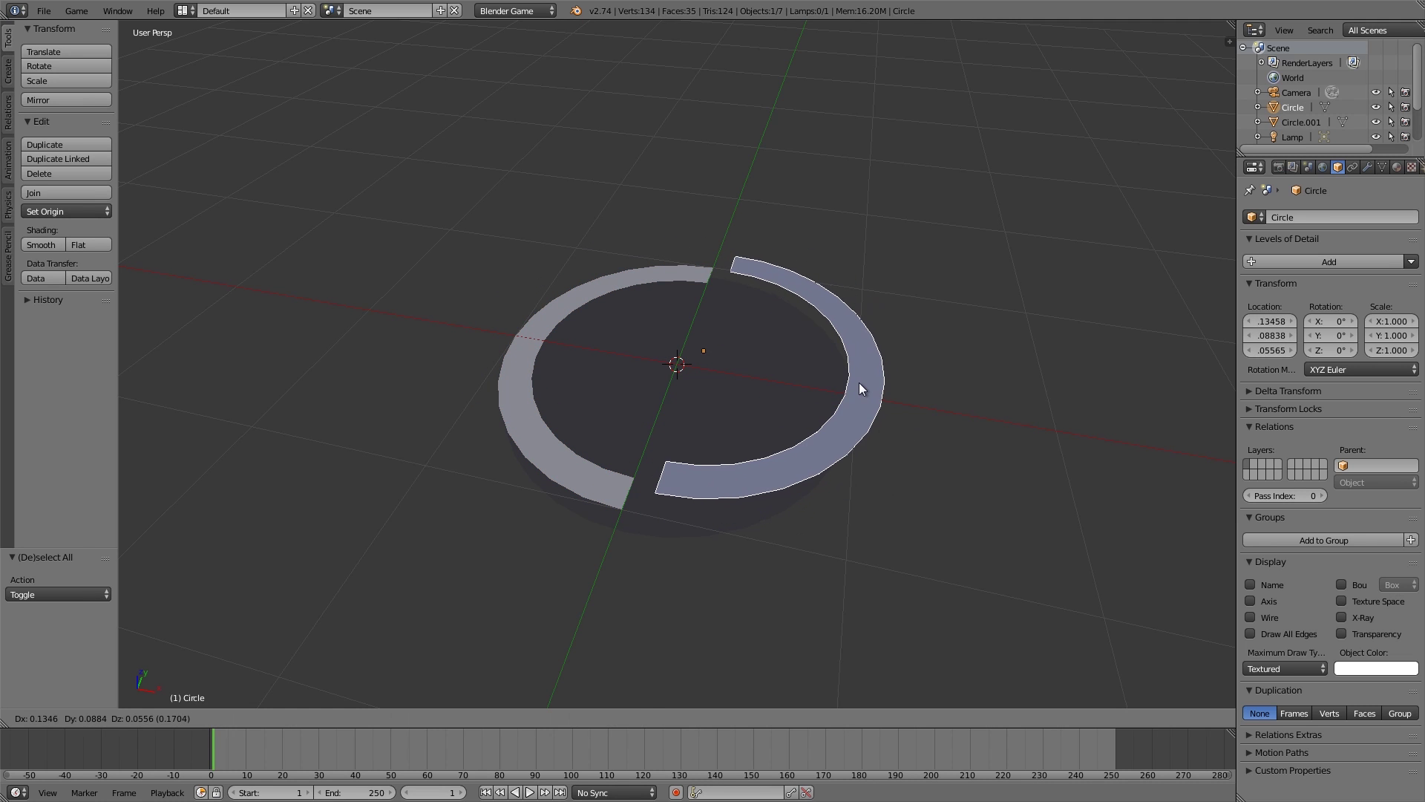
right_click(858, 386)
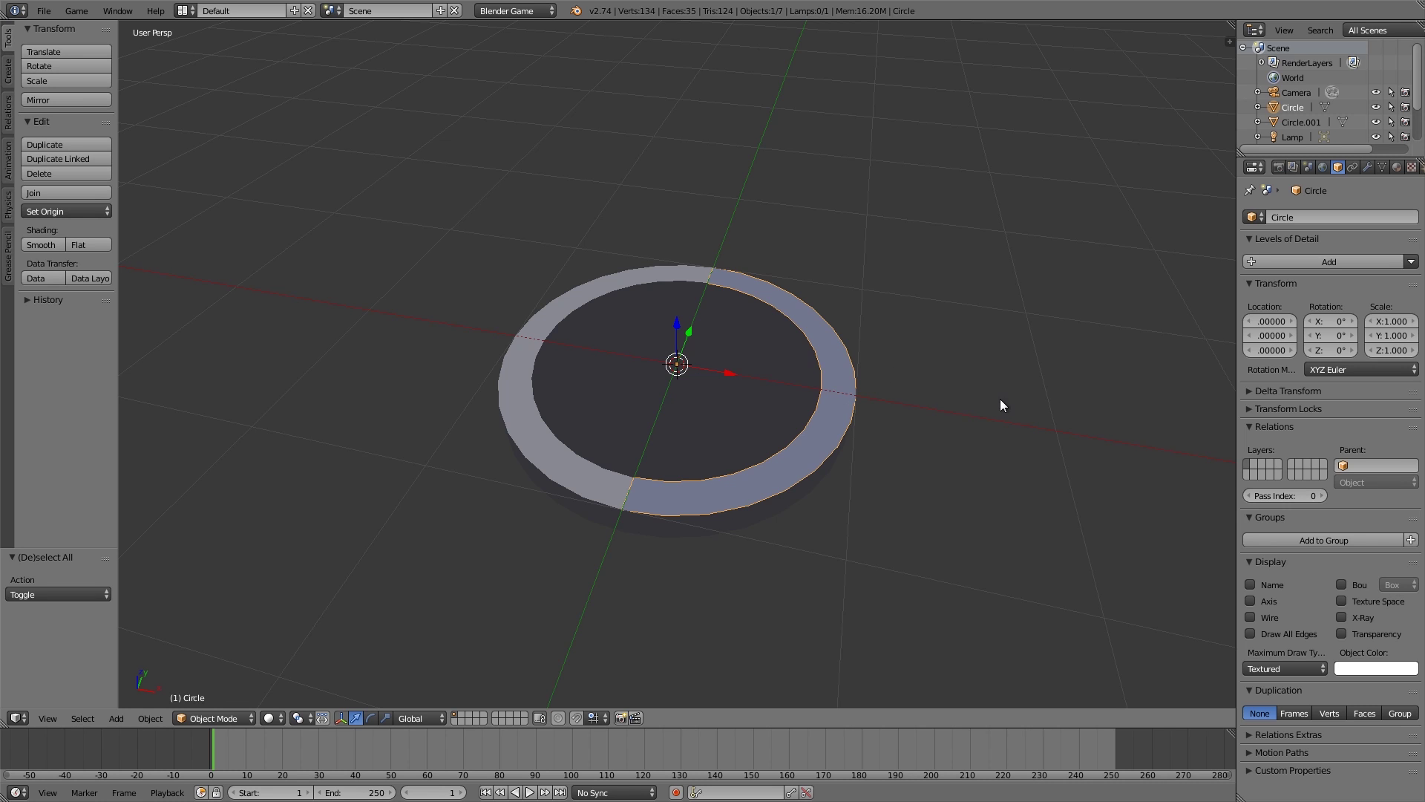
- In Edit Mode on the right half-ring, display face normals at size 1.60
key(n)
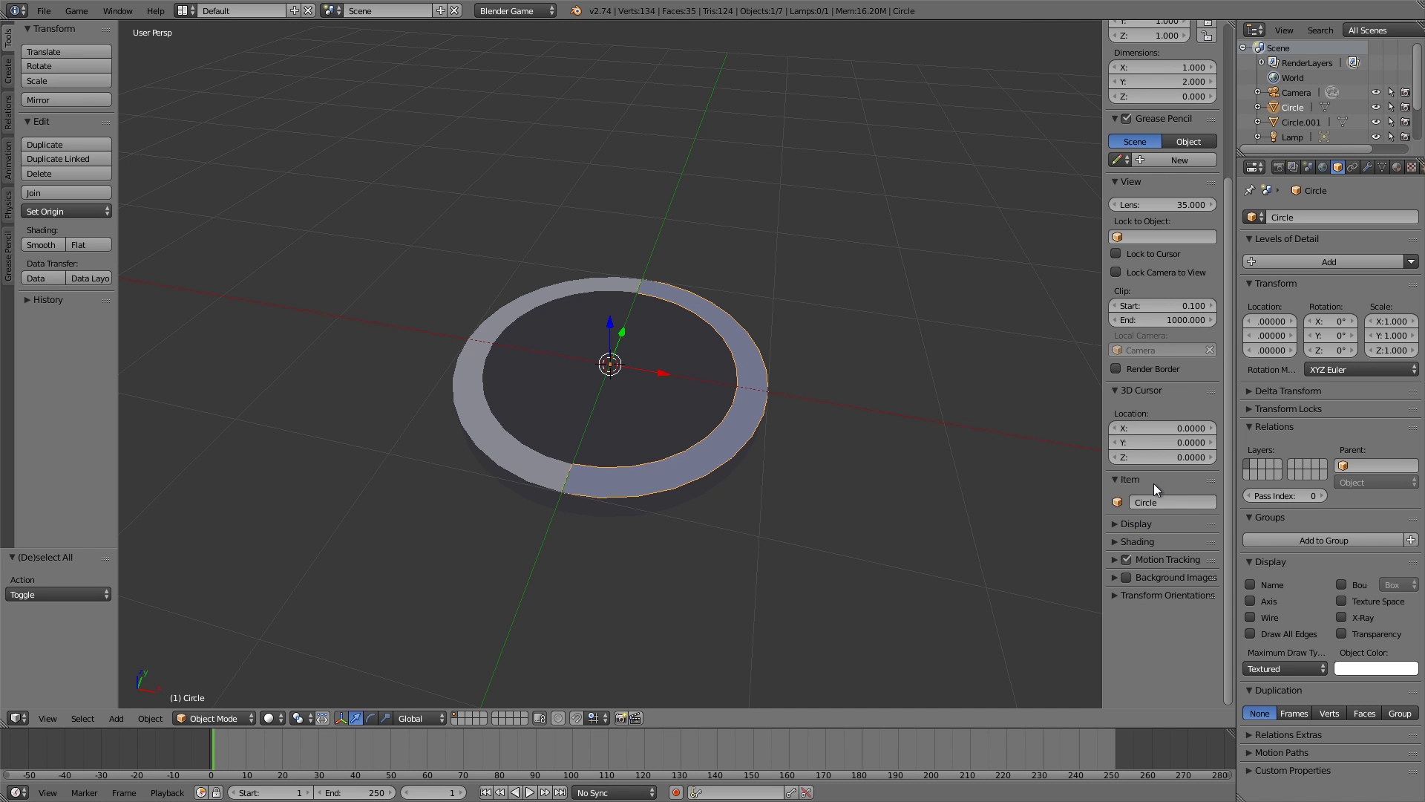
click(1143, 525)
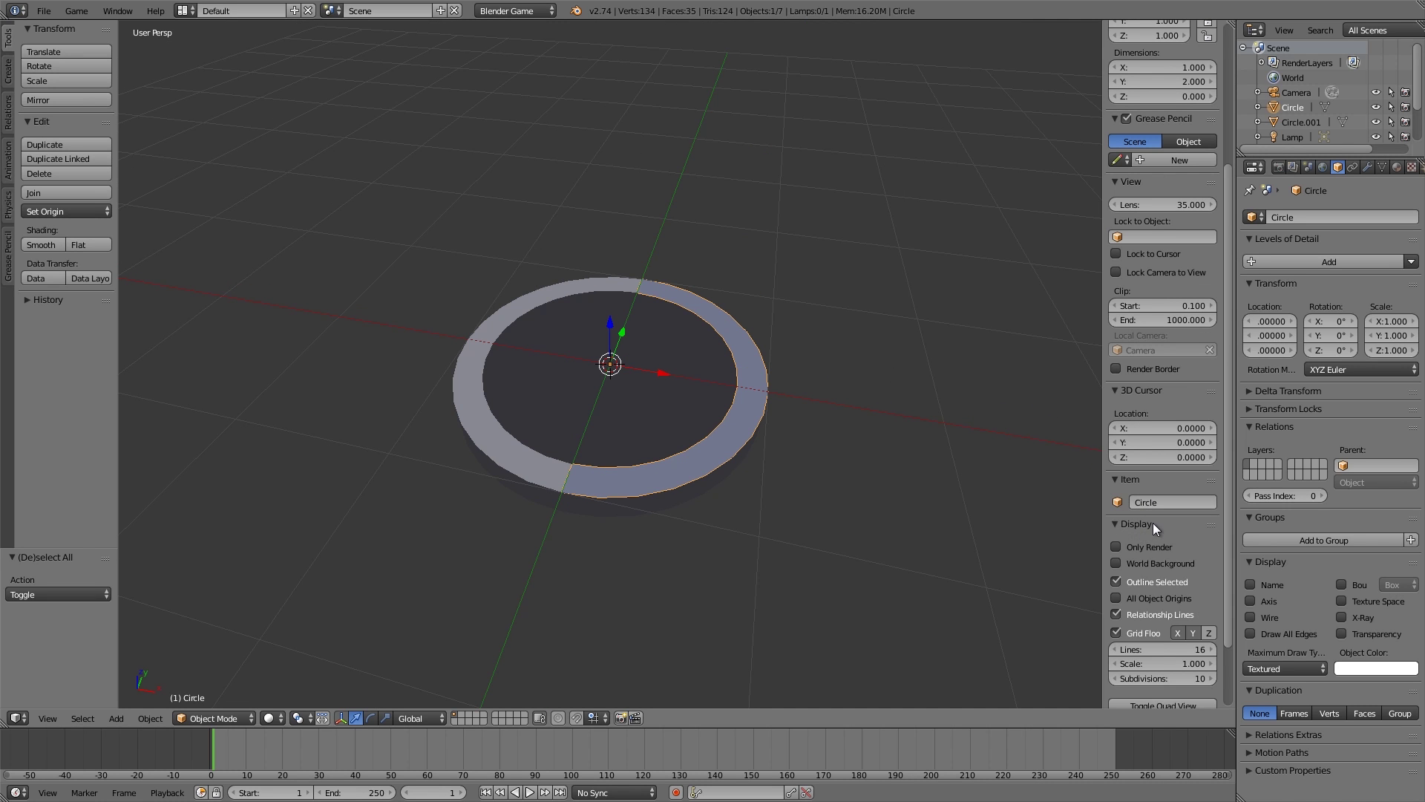
scroll(1152, 523, down, 3)
key(Tab)
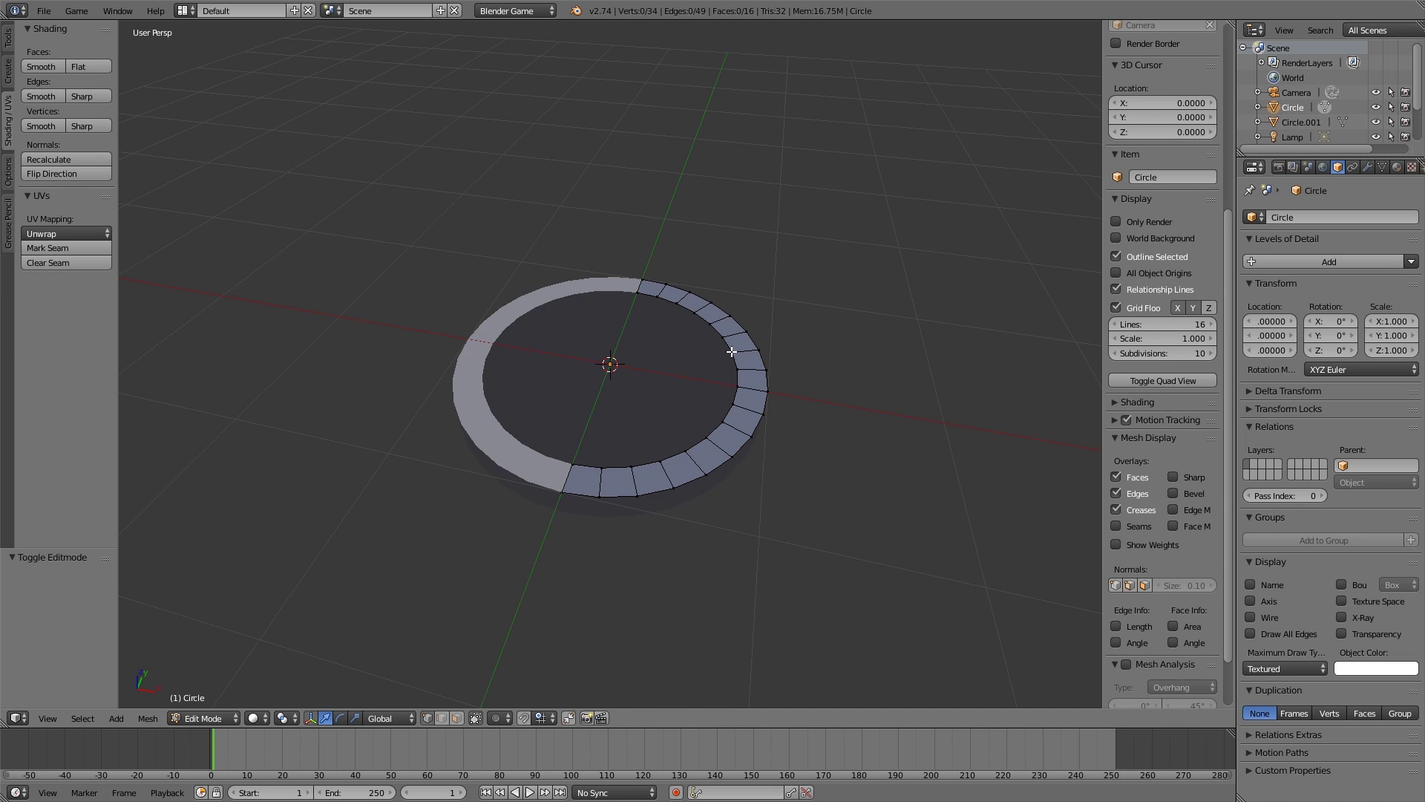
click(1145, 586)
drag(1162, 585, 1202, 586)
- Select all the half-ring's faces and flip their normals to point upward
mouse_move(713, 519)
middle_down()
mouse_move(693, 455)
mouse_move(706, 503)
middle_up()
middle_drag(611, 423, 618, 433)
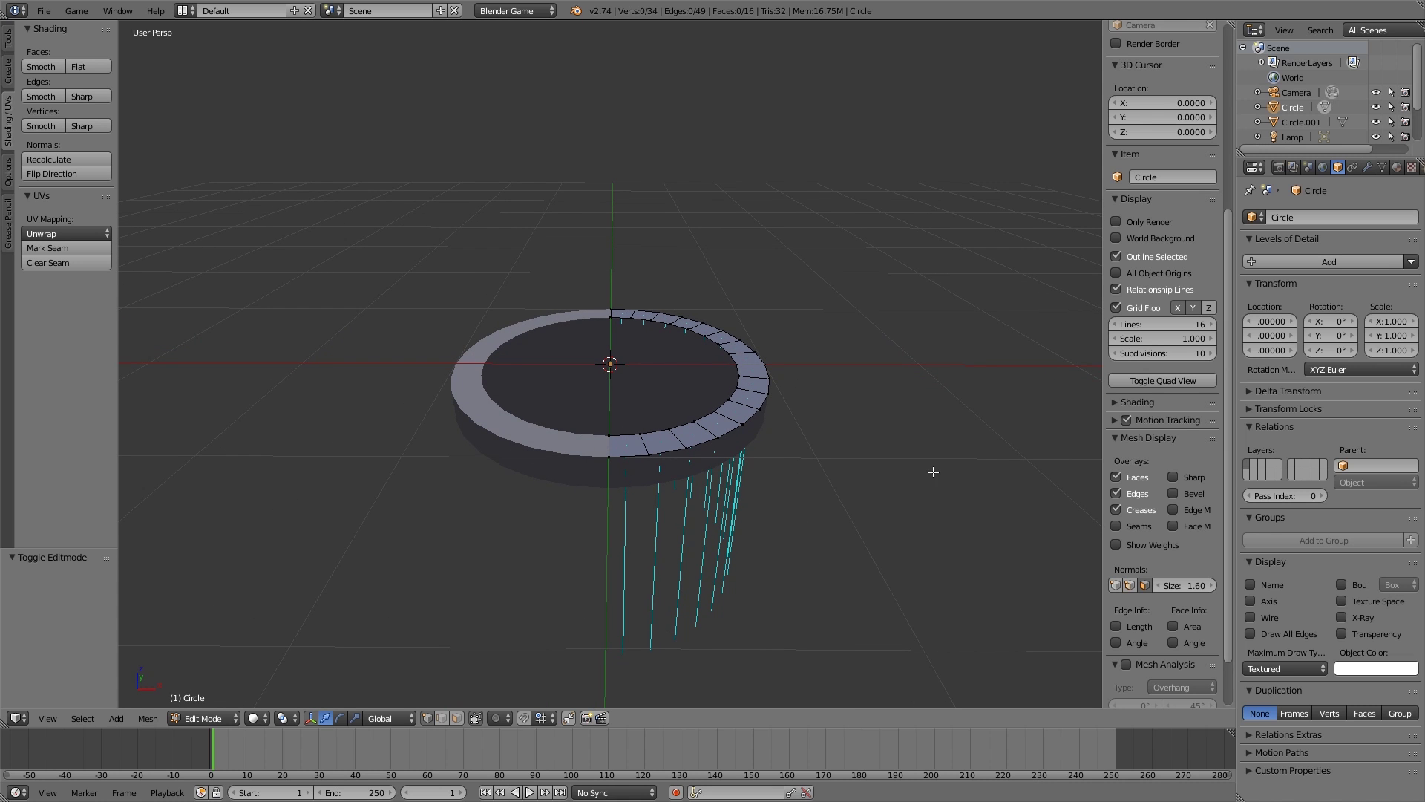
key(a)
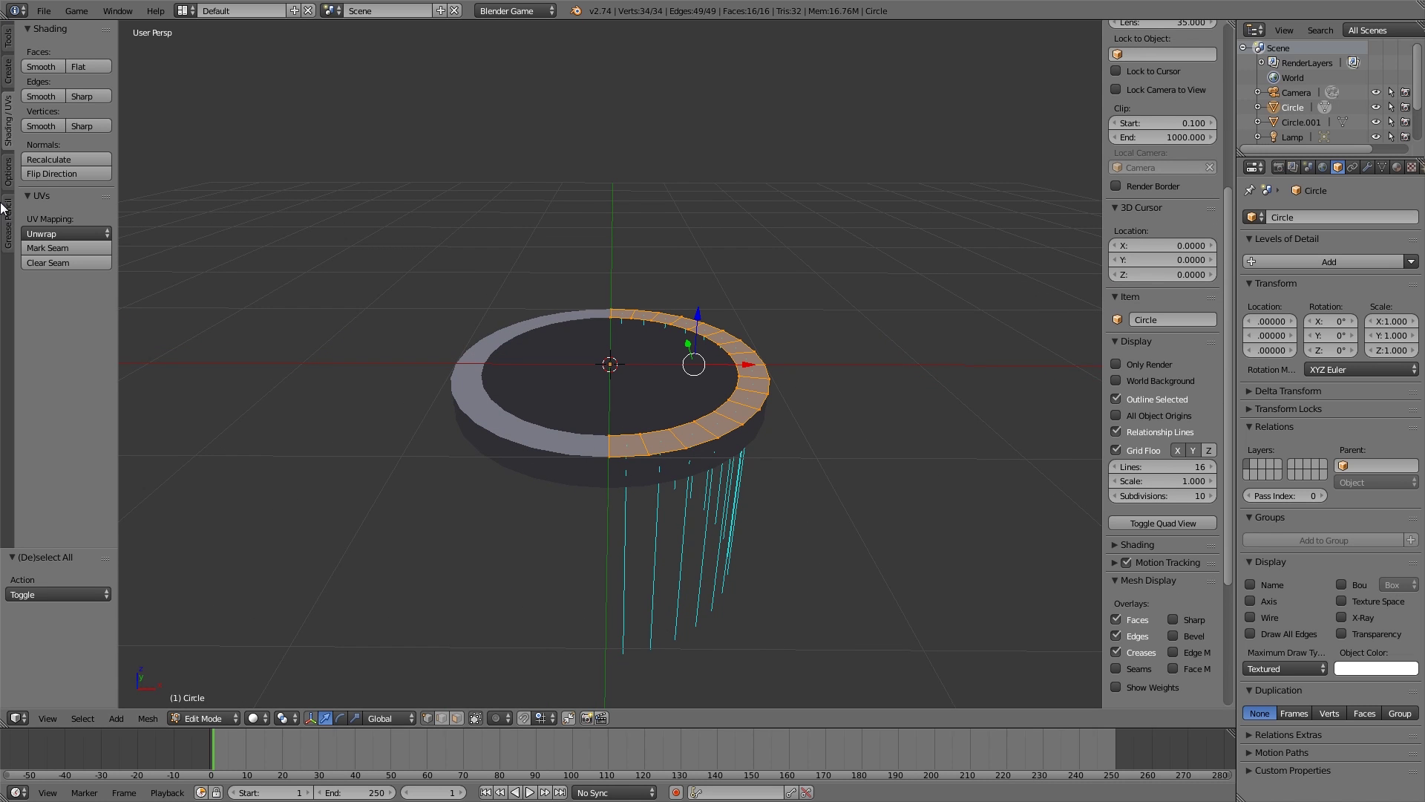
click(66, 173)
key(Tab)
scroll(666, 385, down, 4)
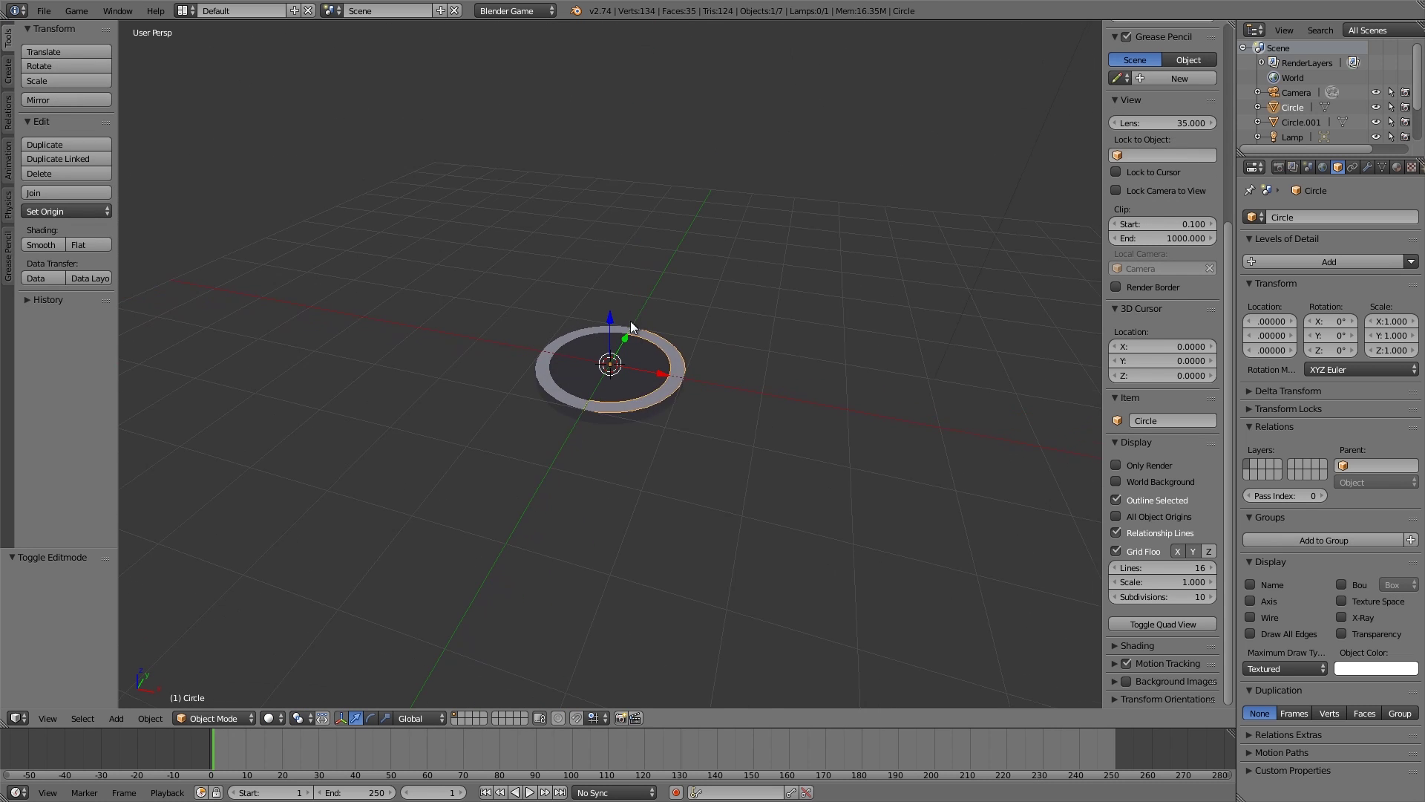
- Give the left half-ring a new shadeless magenta material and assign Material.002 to the right half
scroll(506, 383, up, 4)
middle_drag(506, 383, 542, 339)
right_click(478, 337)
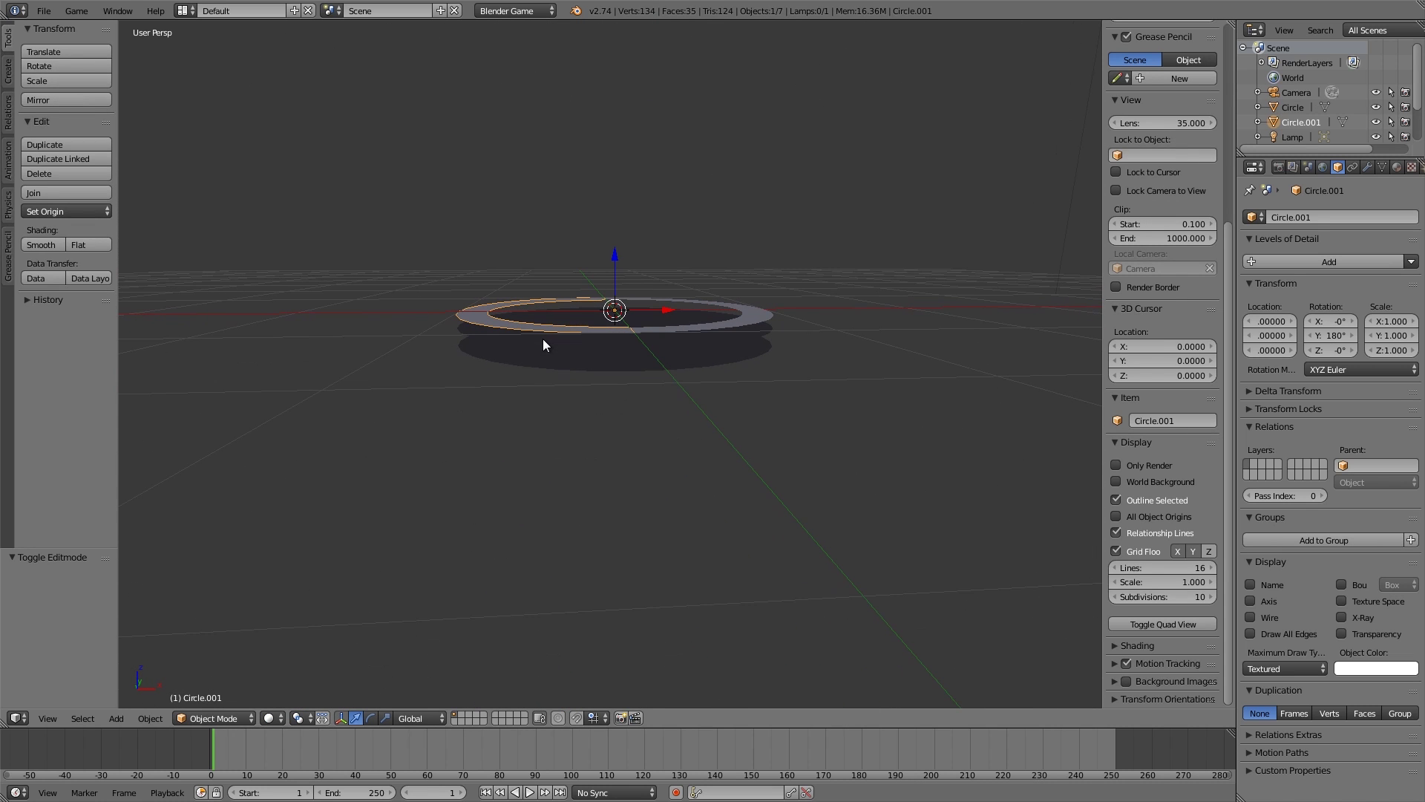
click(1396, 167)
click(1310, 265)
click(1293, 447)
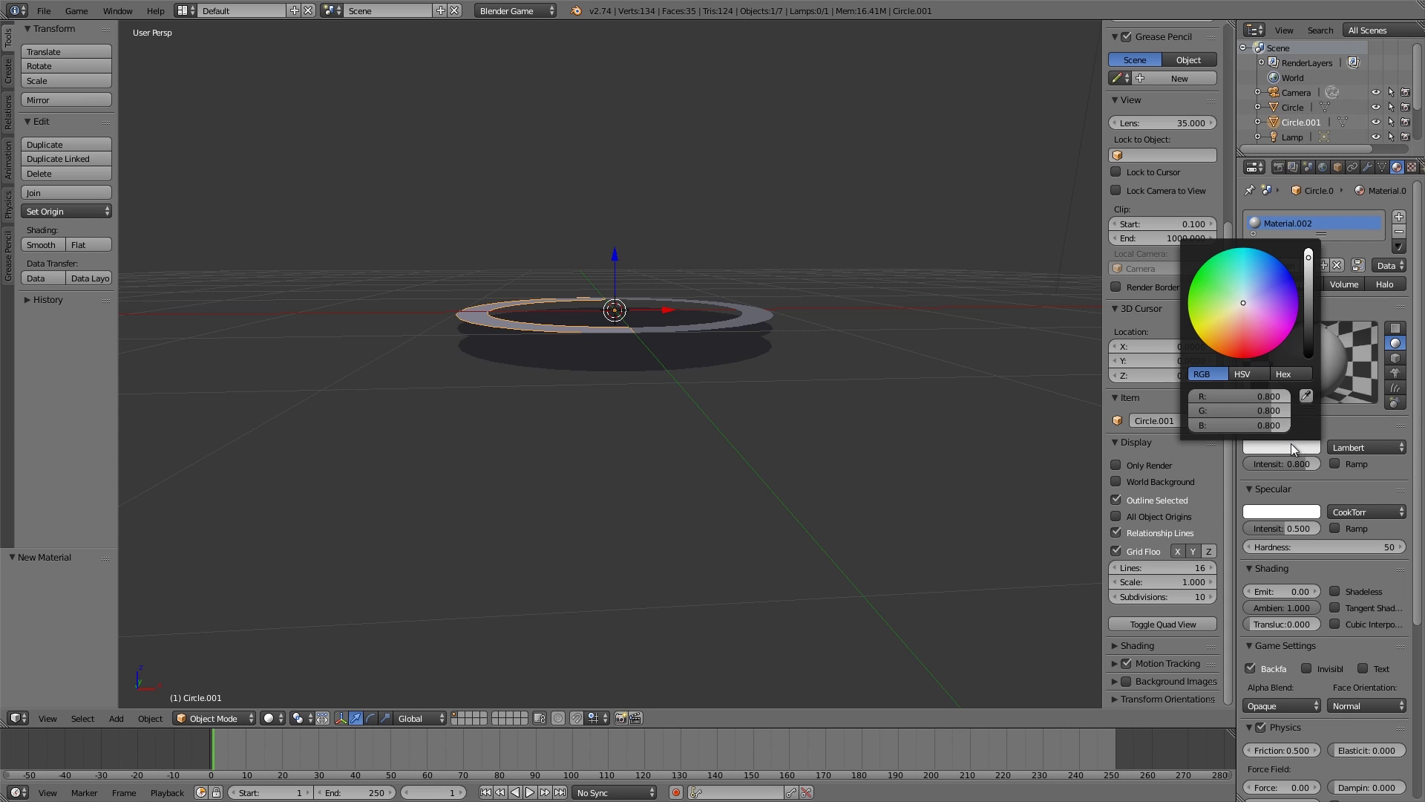
click(1258, 315)
middle_drag(670, 341, 672, 401)
click(1351, 592)
right_click(762, 314)
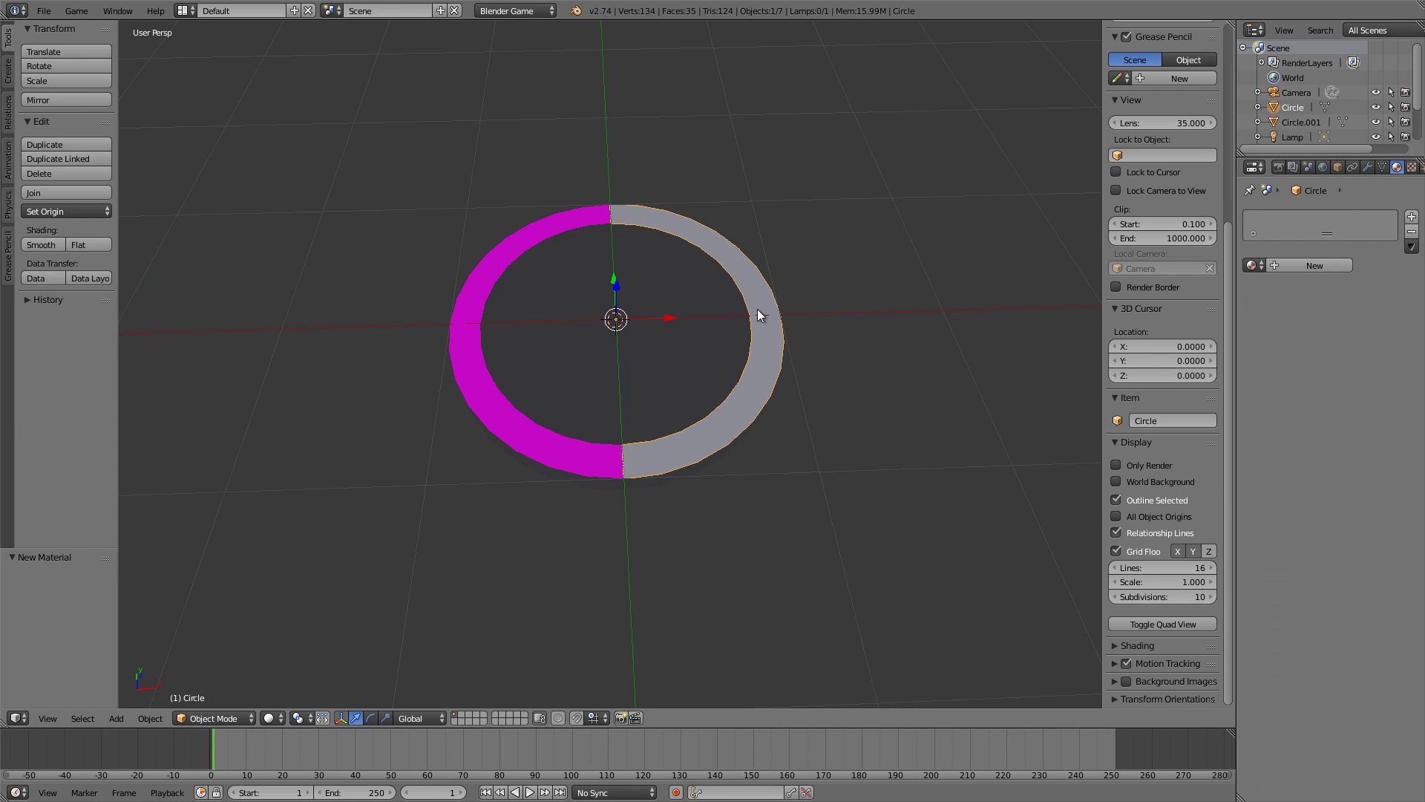
click(1253, 265)
click(1187, 318)
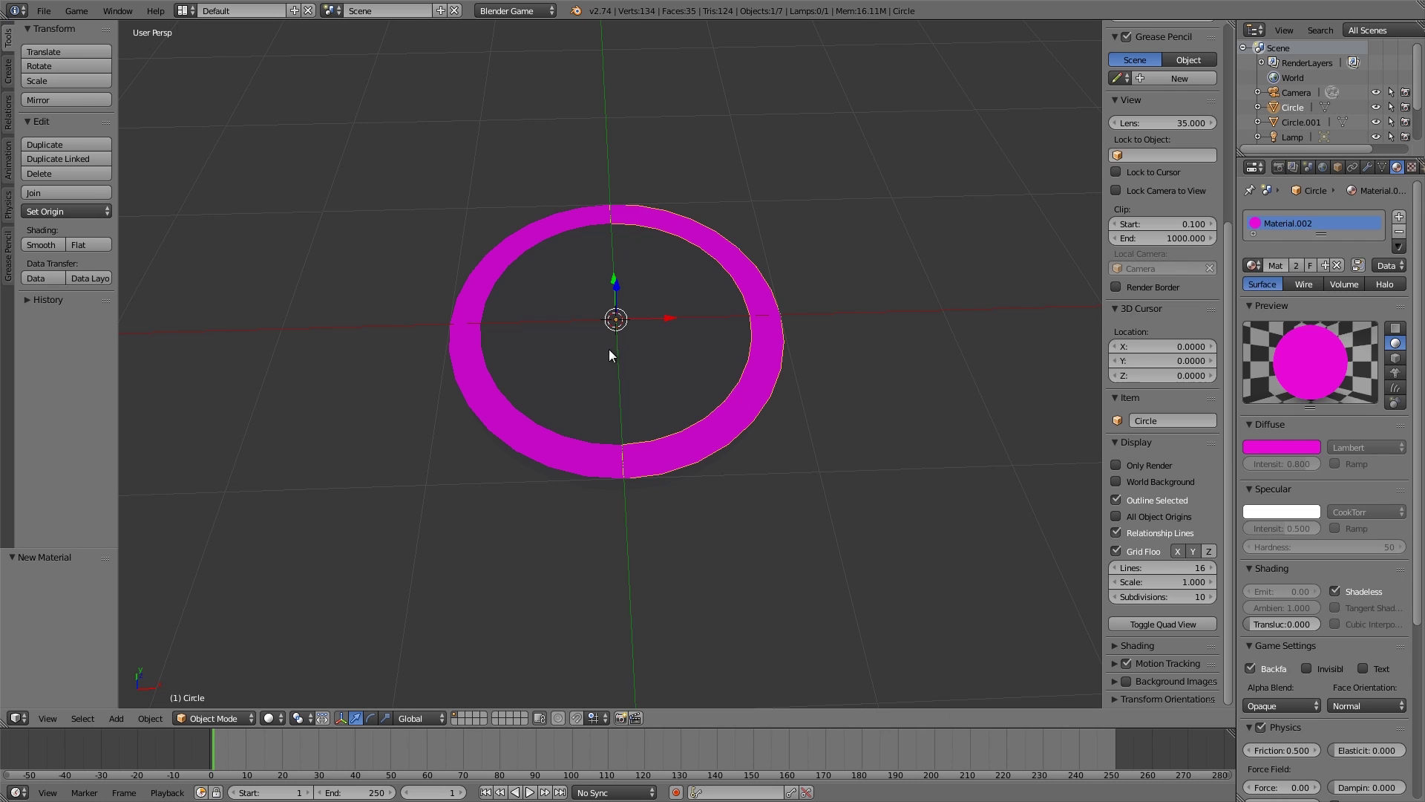
- Rename the left half-ring left_prog and the right half-ring top_right_prog
right_click(536, 245)
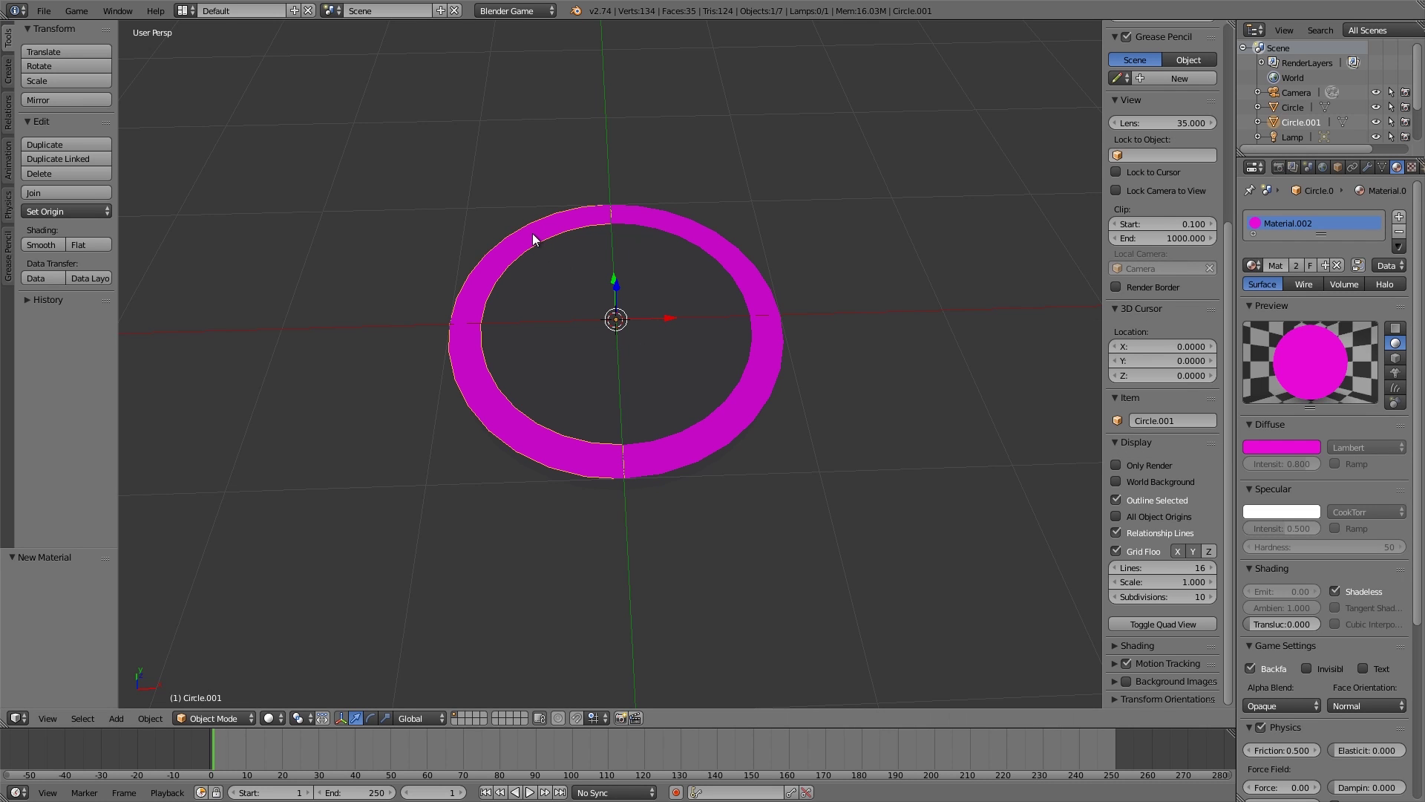
click(1337, 167)
click(1324, 217)
text(left_pro)
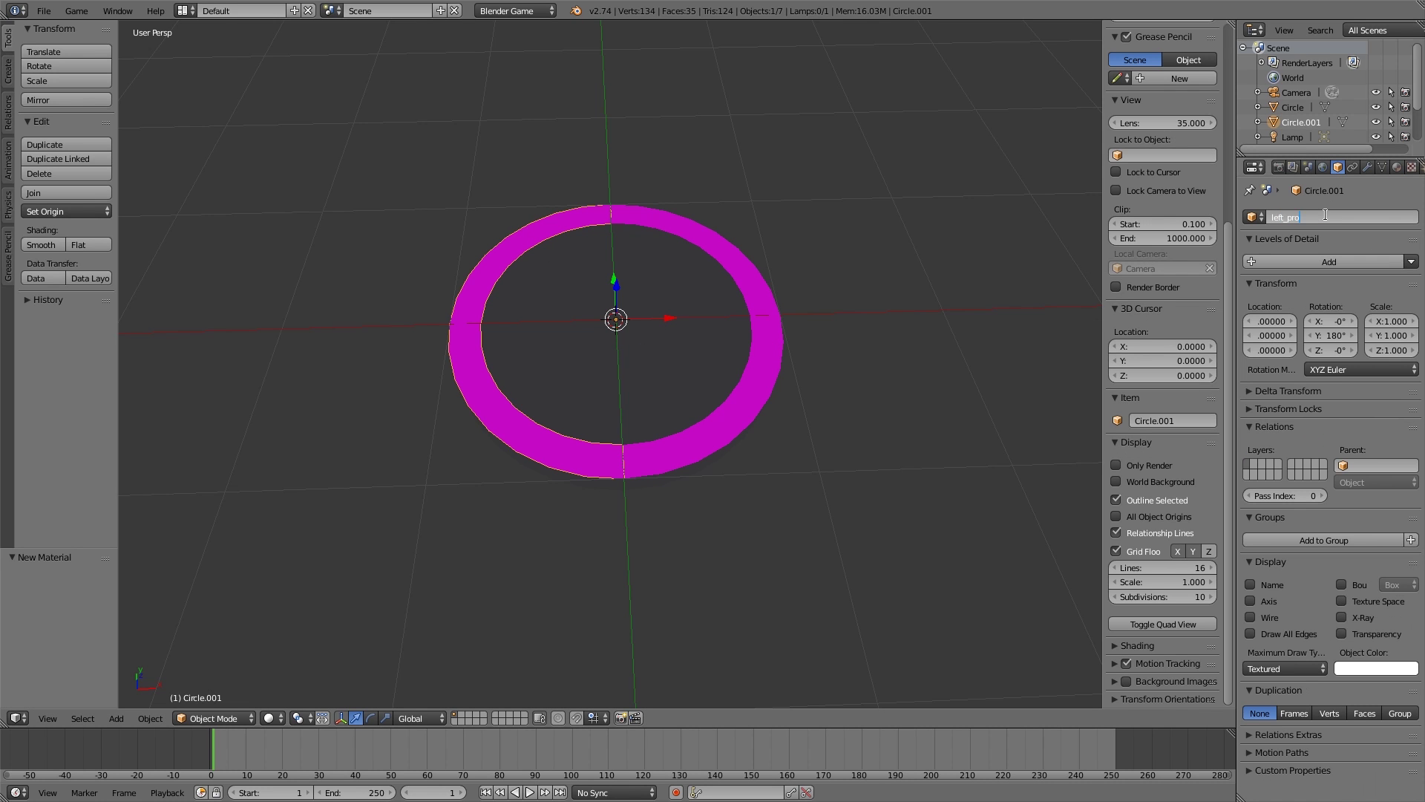
key(Return)
right_click(732, 245)
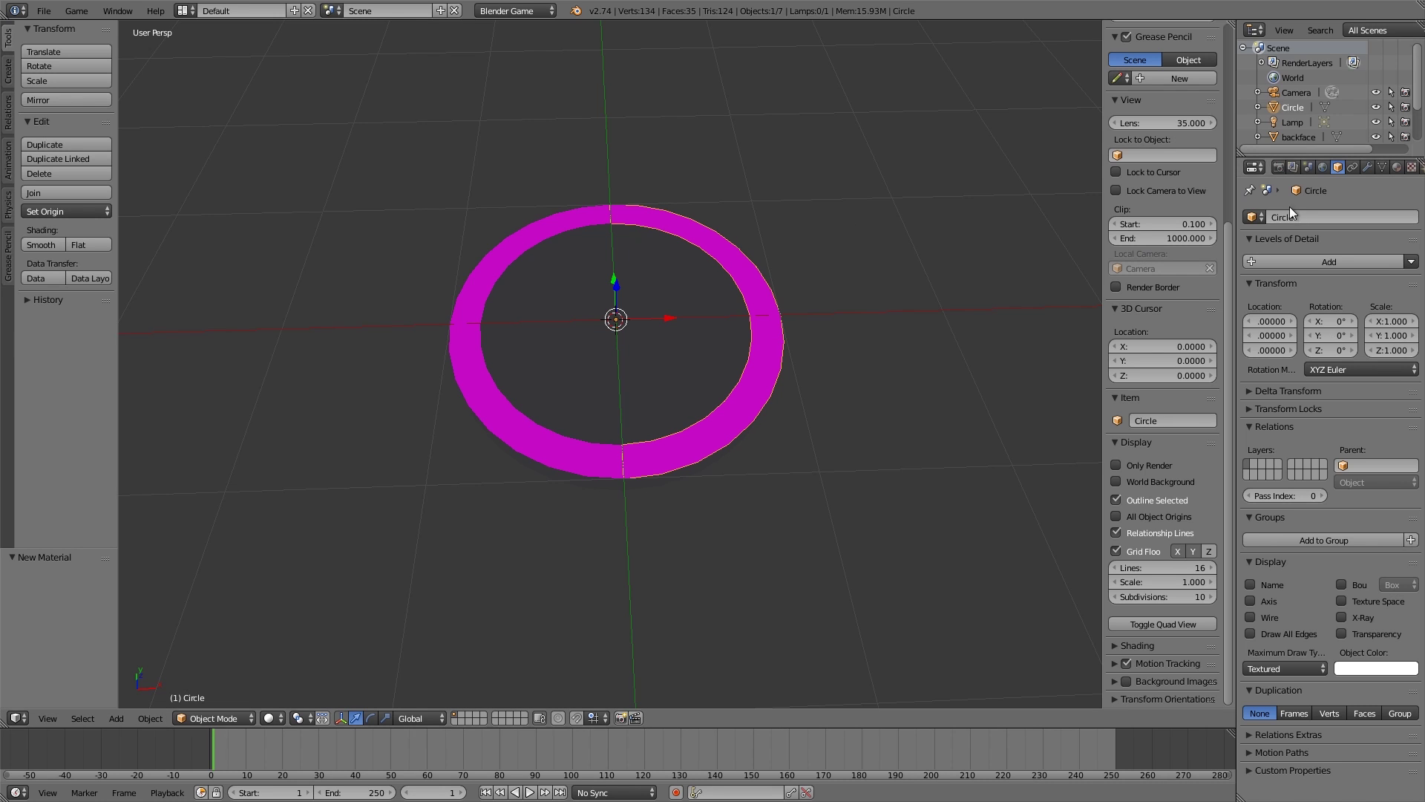
click(1305, 219)
text(top_right_prog)
key(Return)
- Select left_prog and switch to a front orthographic view of the ring
right_click(555, 263)
middle_drag(555, 263, 610, 265)
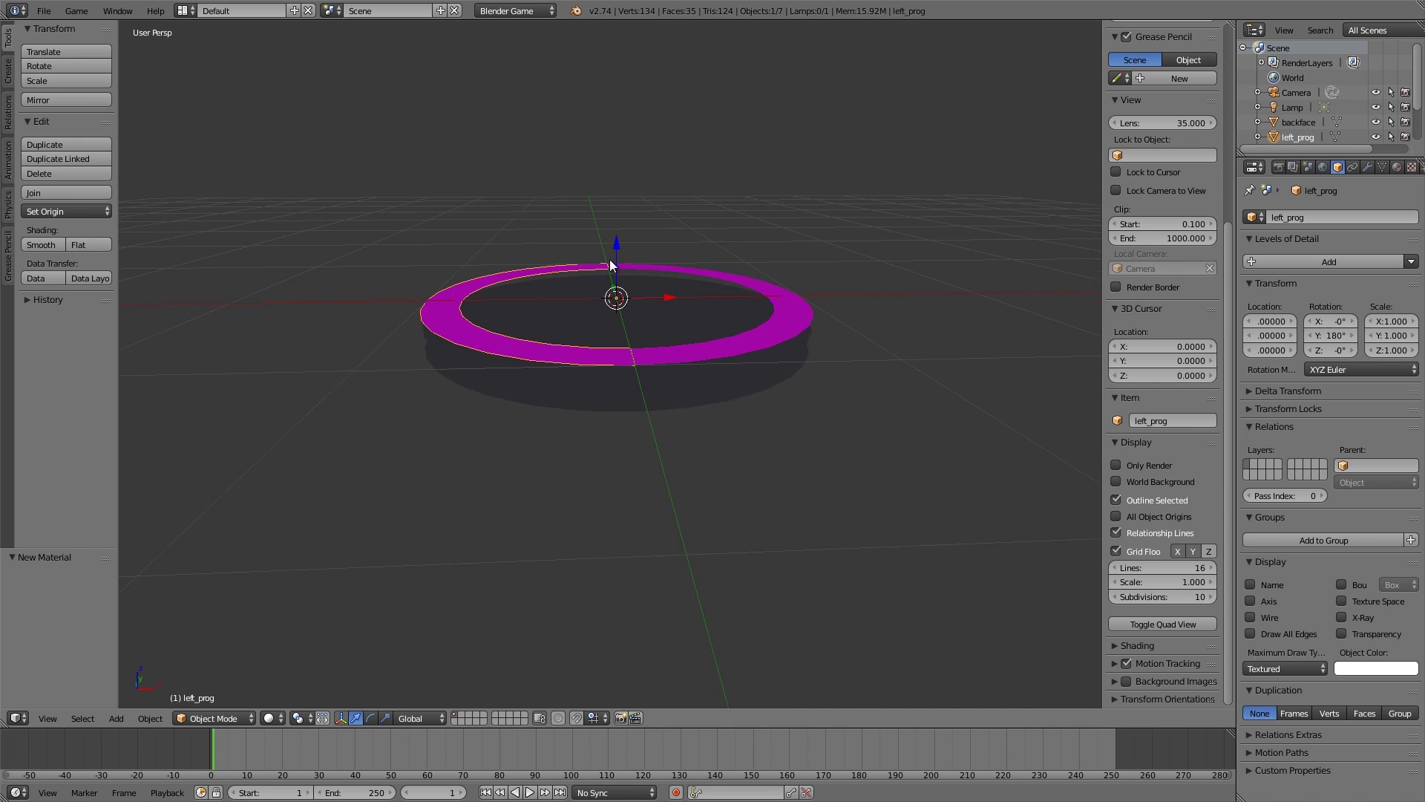
scroll(610, 265, up, 2)
key(KP_1)
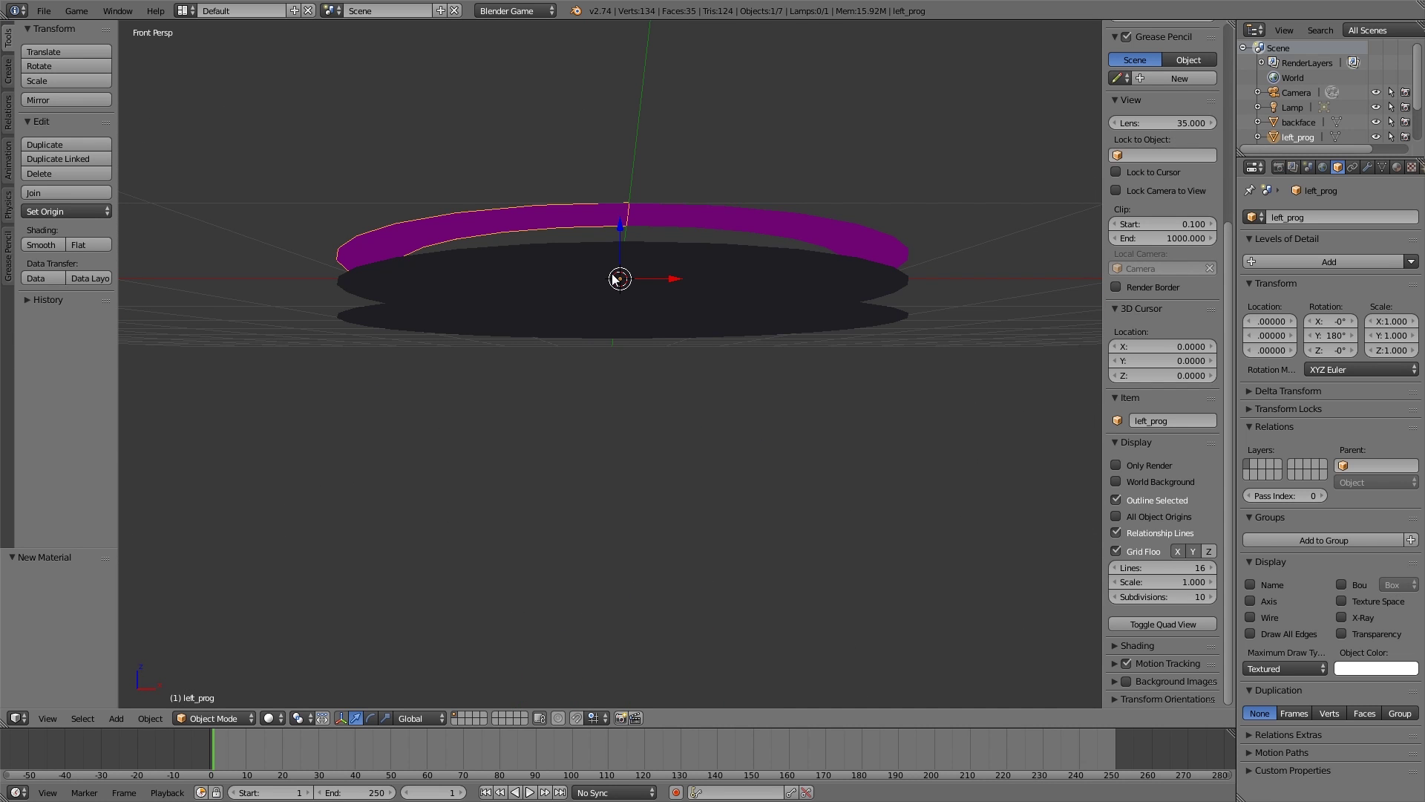
key(KP_5)
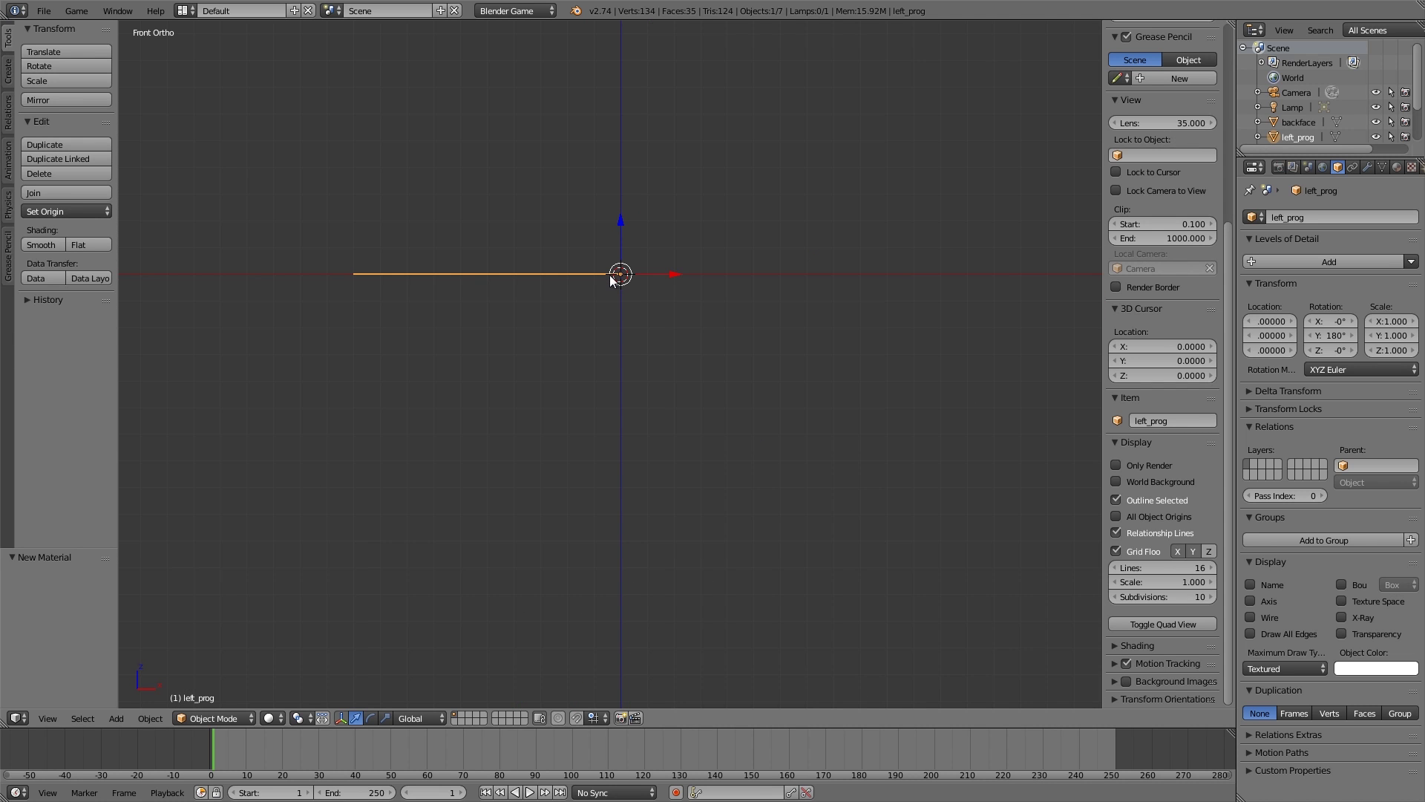
middle_drag(610, 276, 570, 246)
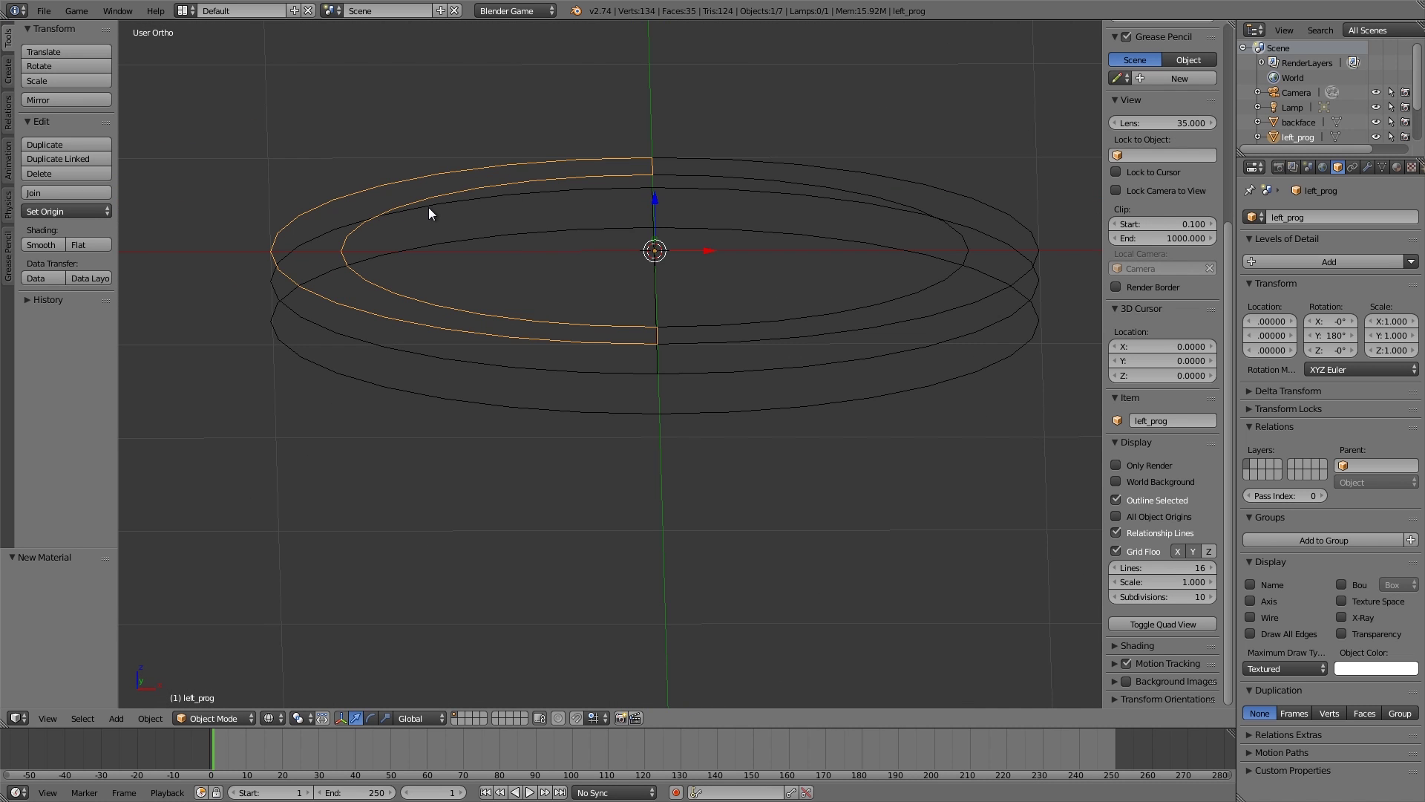
key(KP_1)
scroll(429, 210, up, 2)
- Move left_prog down the Z axis to -0.133 and switch to solid shading
key(g)
key(z)
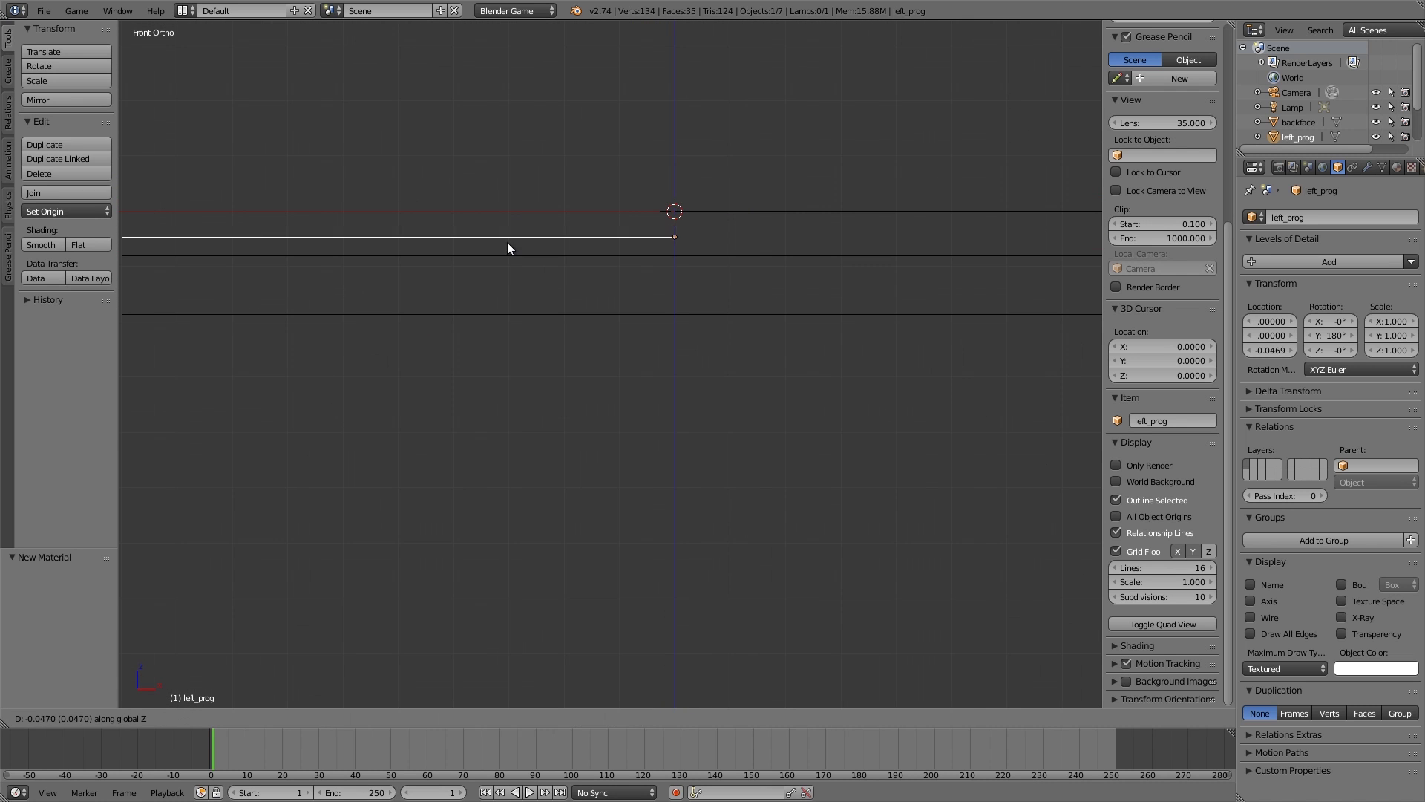
click(509, 286)
middle_drag(509, 287, 544, 290)
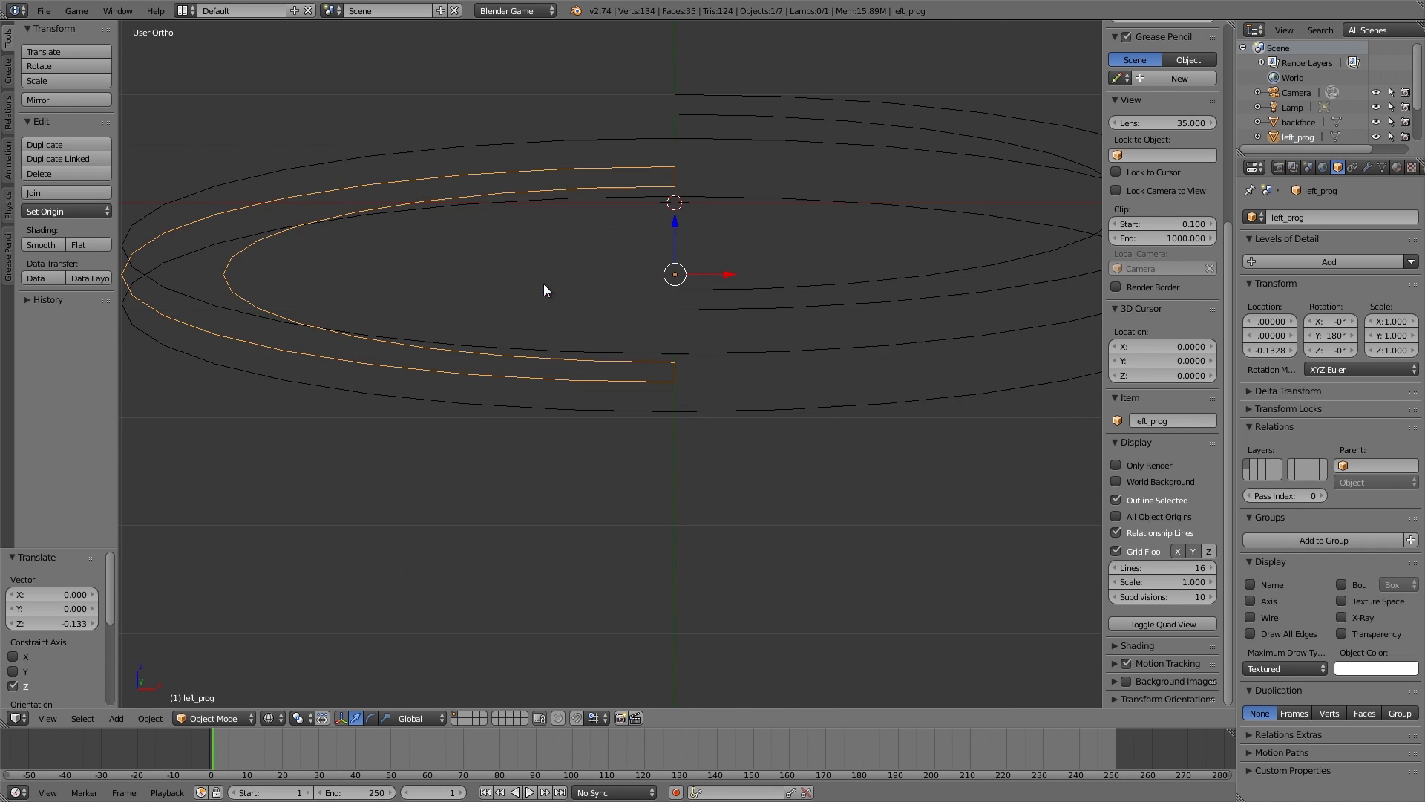
scroll(544, 290, down, 3)
mouse_move(627, 273)
middle_down()
mouse_move(656, 261)
mouse_move(653, 218)
middle_up()
key(z)
right_click(653, 218)
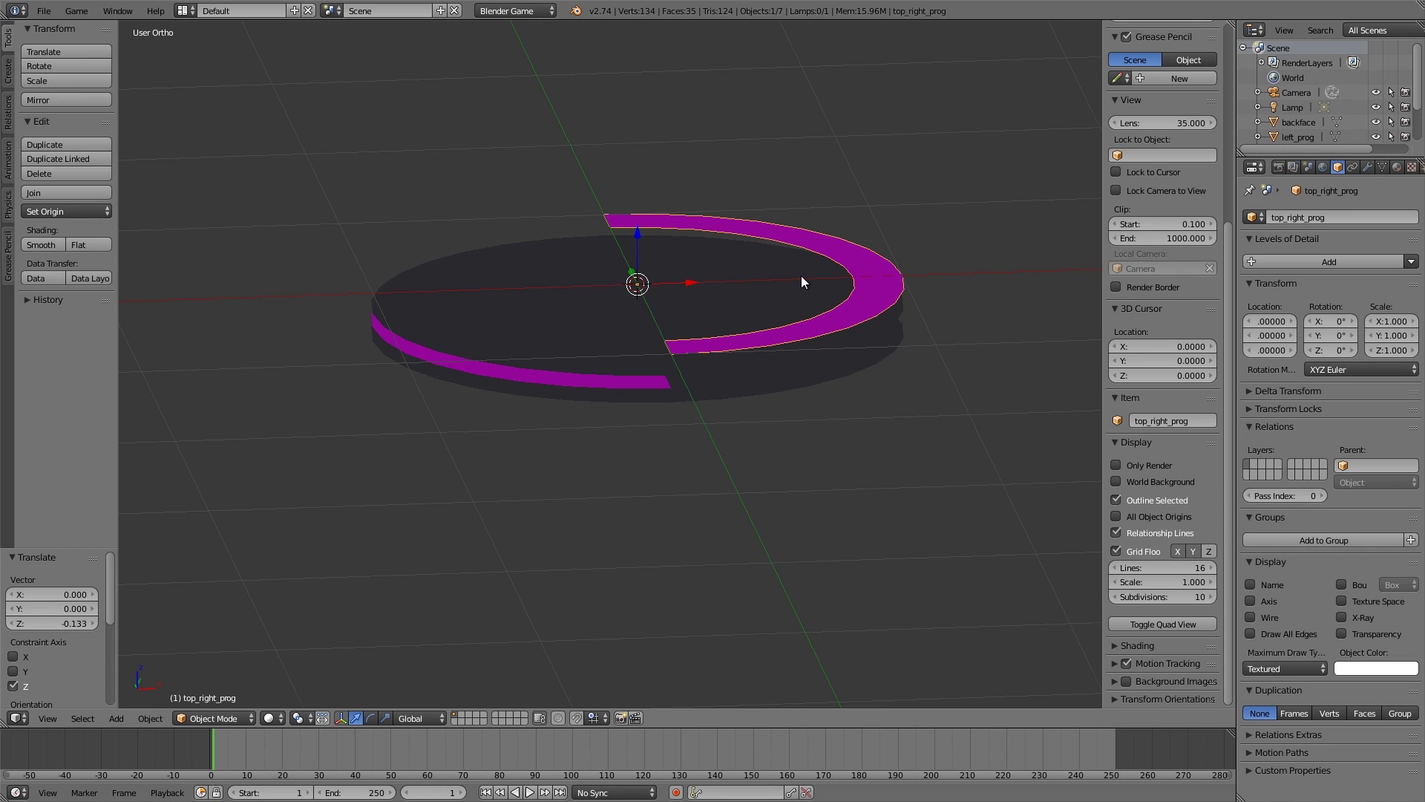
- Duplicate the top right half-ring and drop the copy to Z -0.135
middle_drag(802, 277, 778, 268)
middle_drag(630, 367, 799, 312)
key(shift+d)
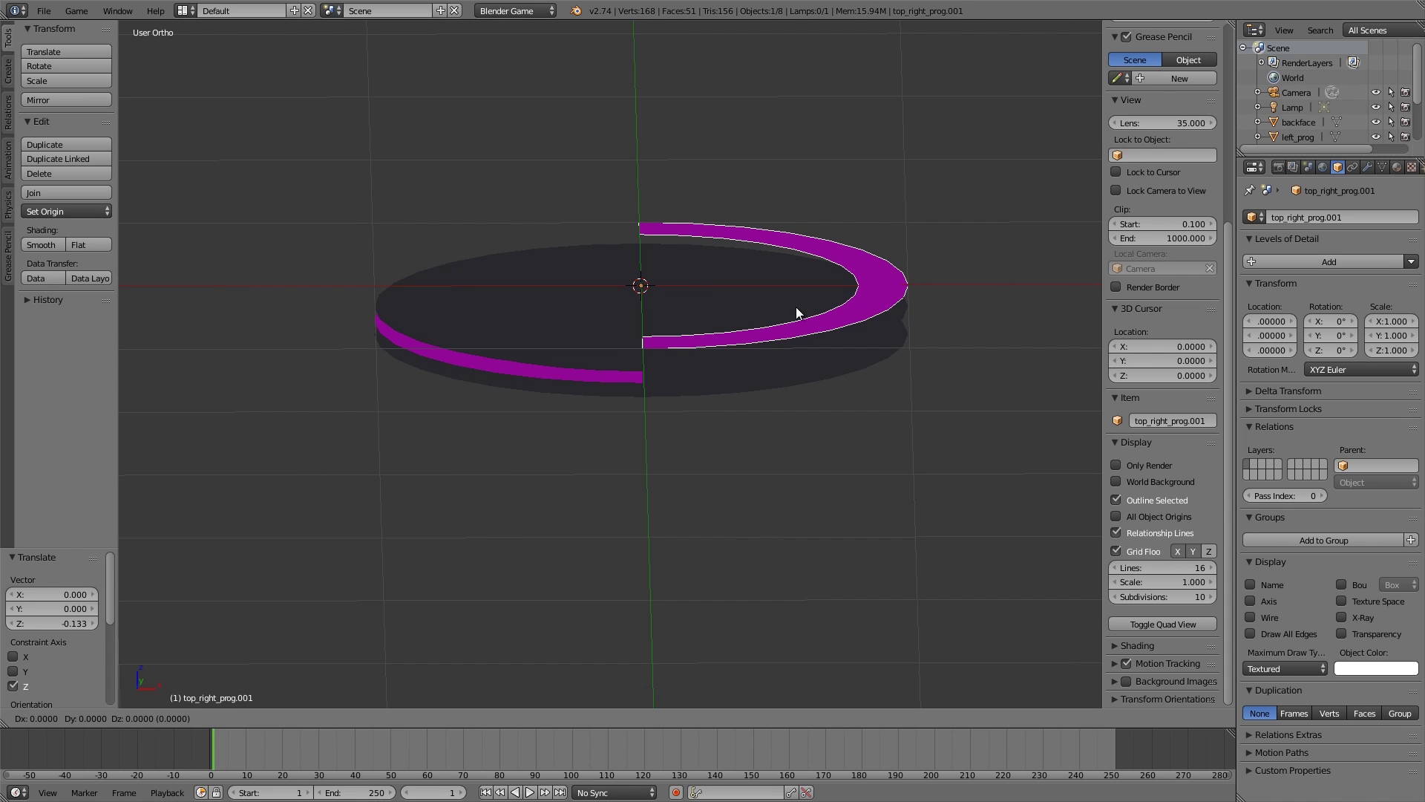
key(z)
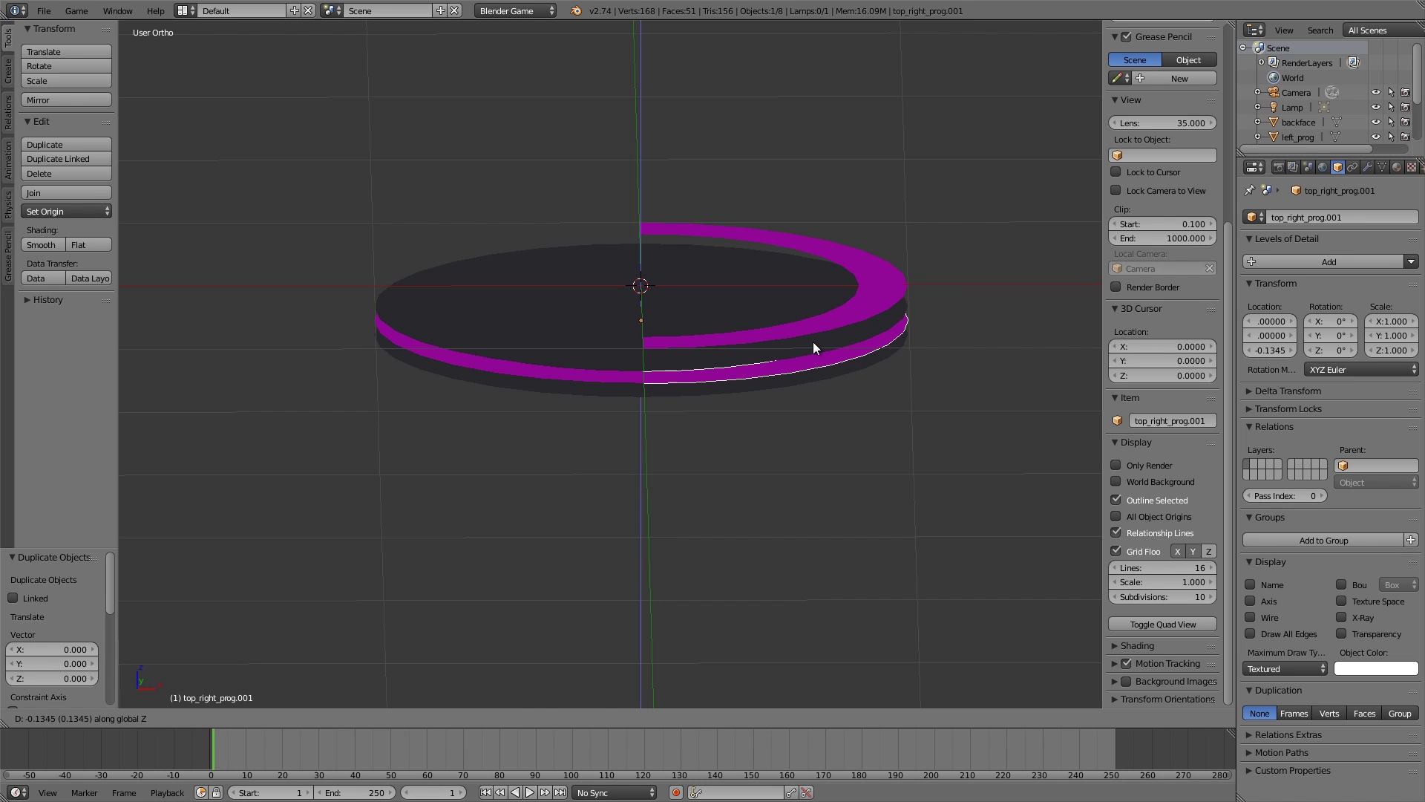
click(814, 344)
- From the front view, raise top_right_prog.001 along Z to -0.1328
middle_drag(796, 378, 842, 365)
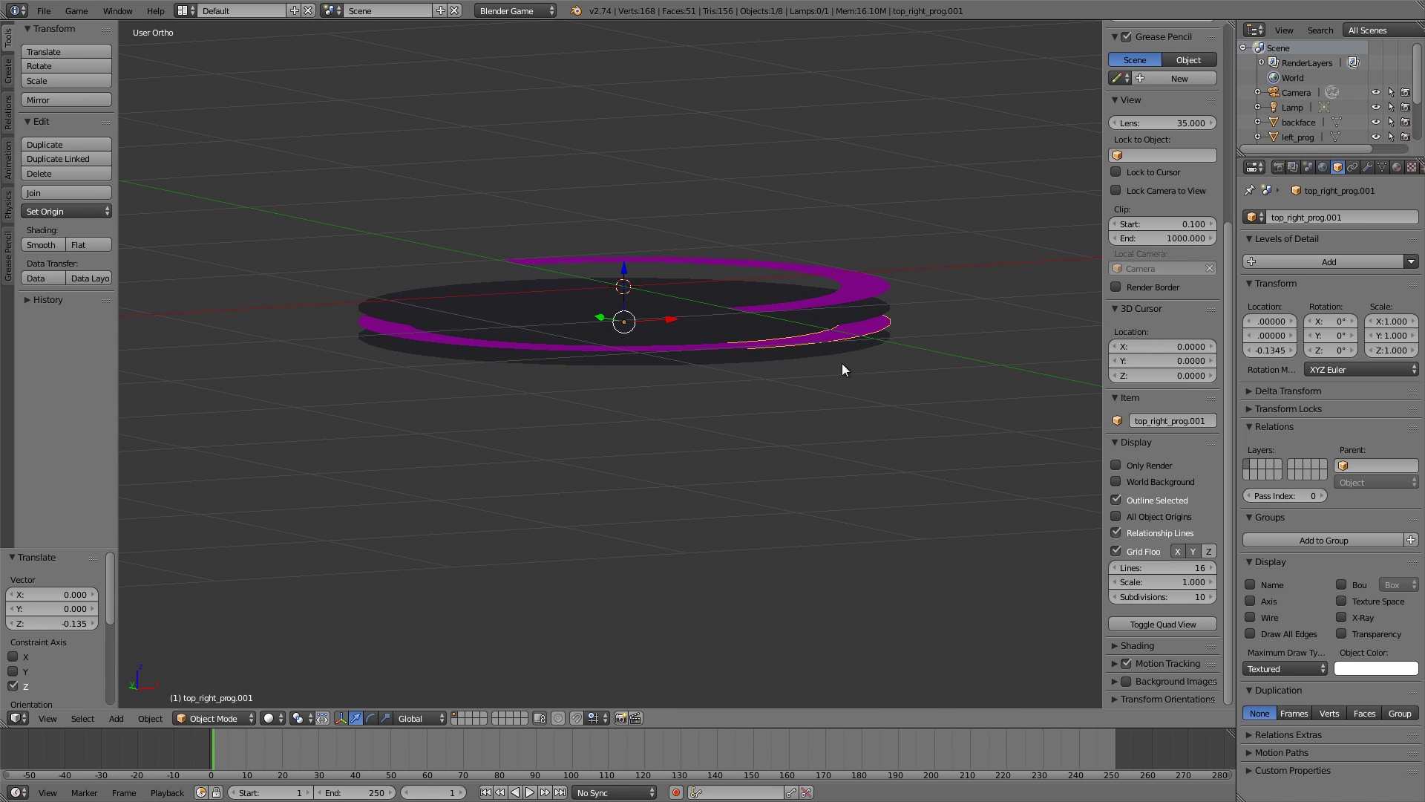
key(KP_1)
scroll(842, 363, up, 5)
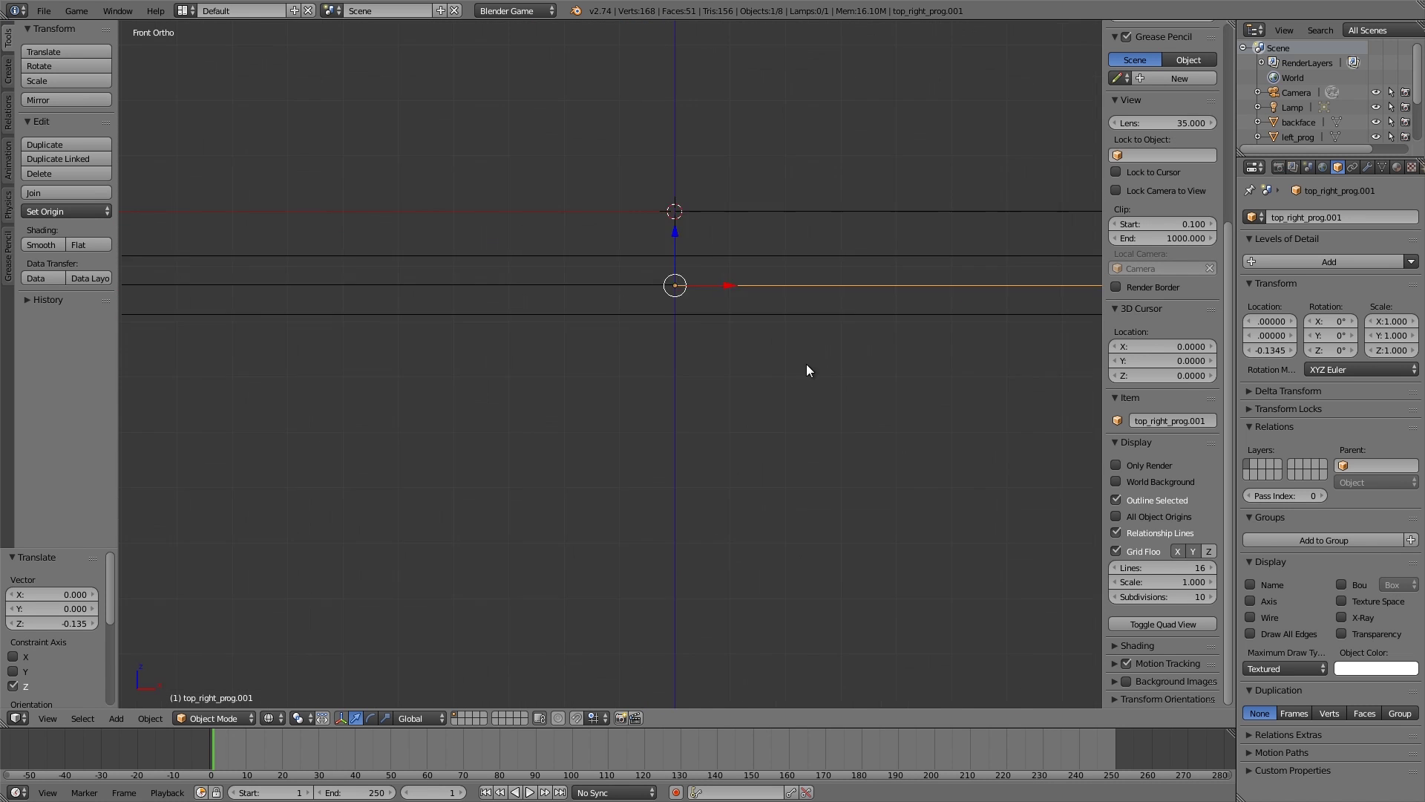
scroll(767, 297, up, 4)
scroll(878, 255, down, 2)
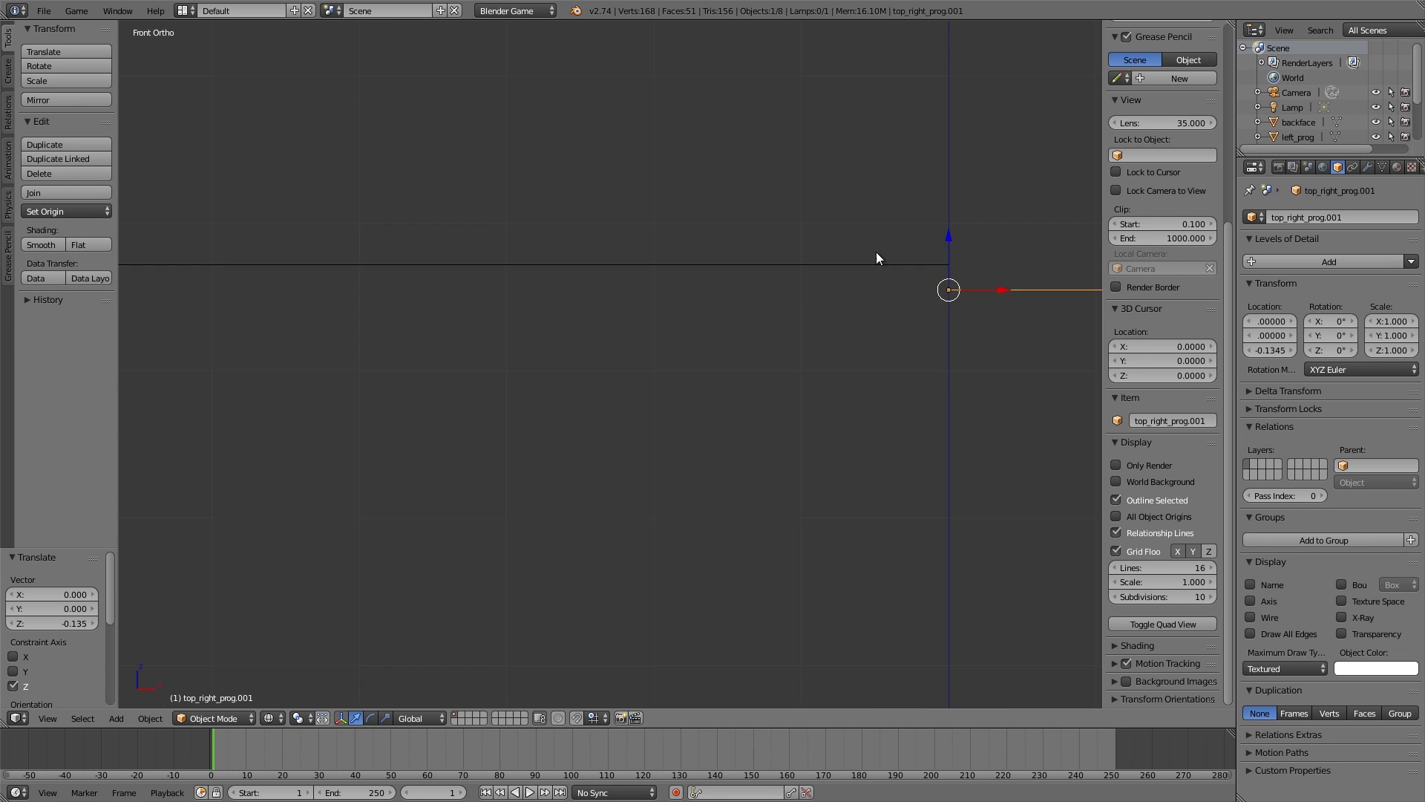
key(g)
key(z)
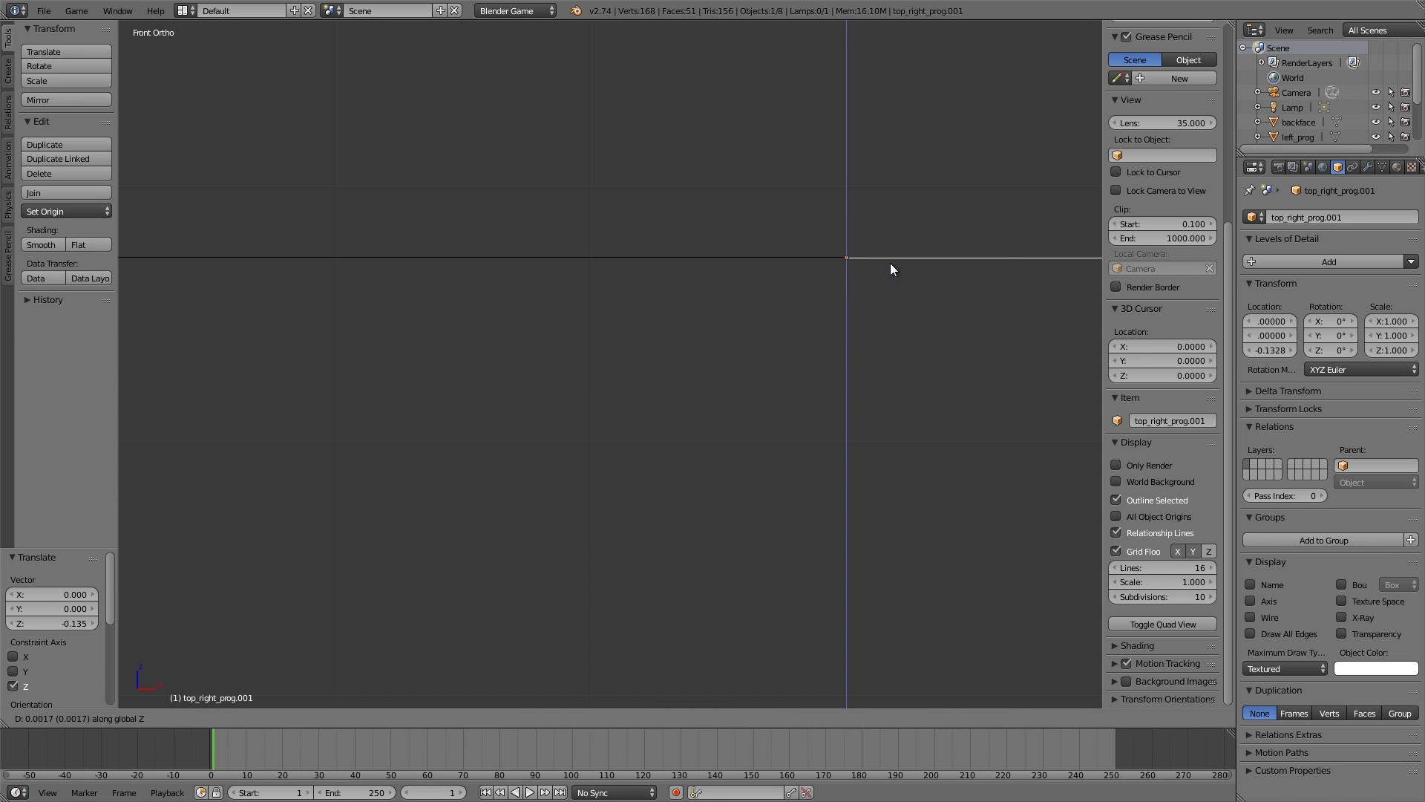
click(889, 263)
- Switch to textured shading, deselect all, and view the ring through the camera
scroll(861, 250, down, 5)
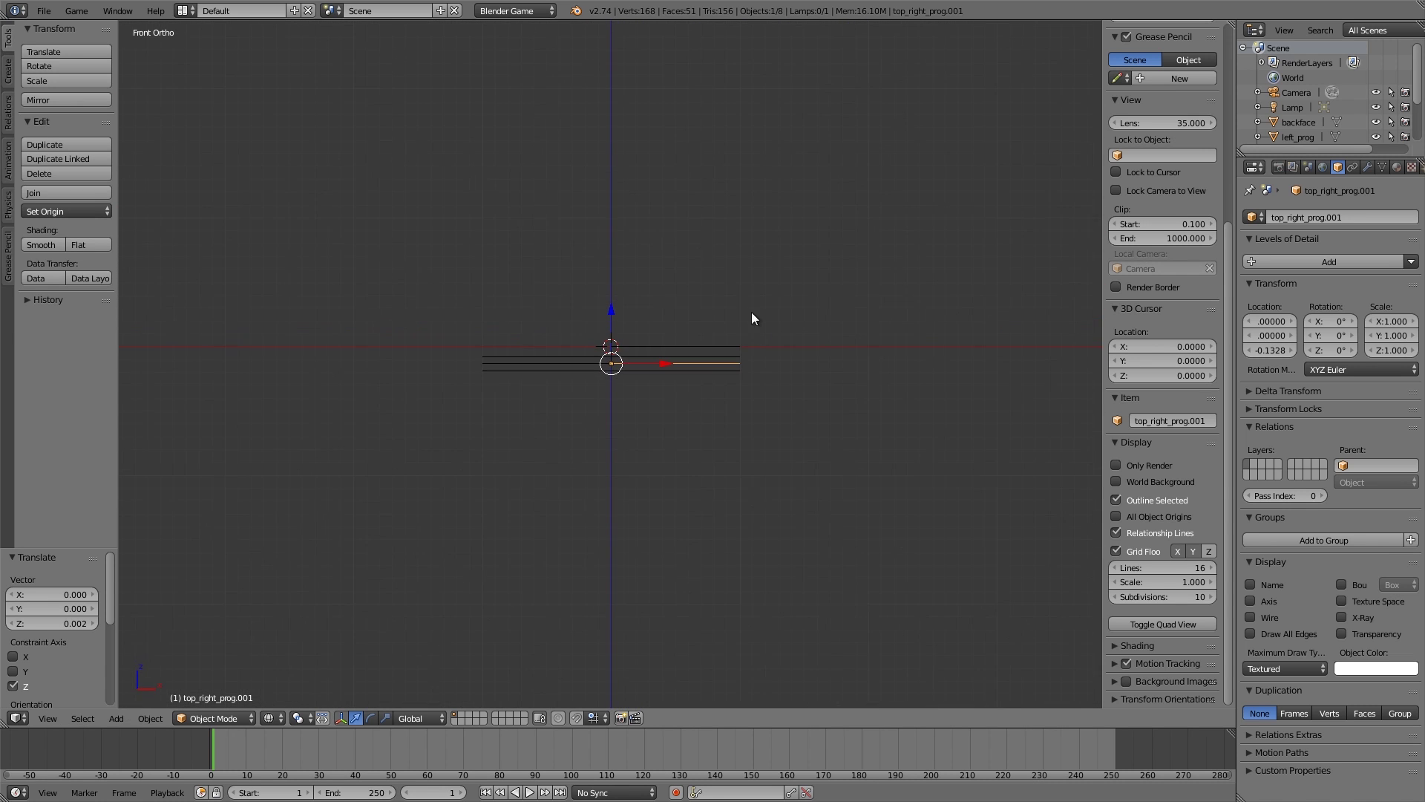
middle_drag(754, 314, 751, 371)
key(alt+z)
middle_drag(622, 358, 807, 441)
key(a)
key(KP_1)
key(KP_0)
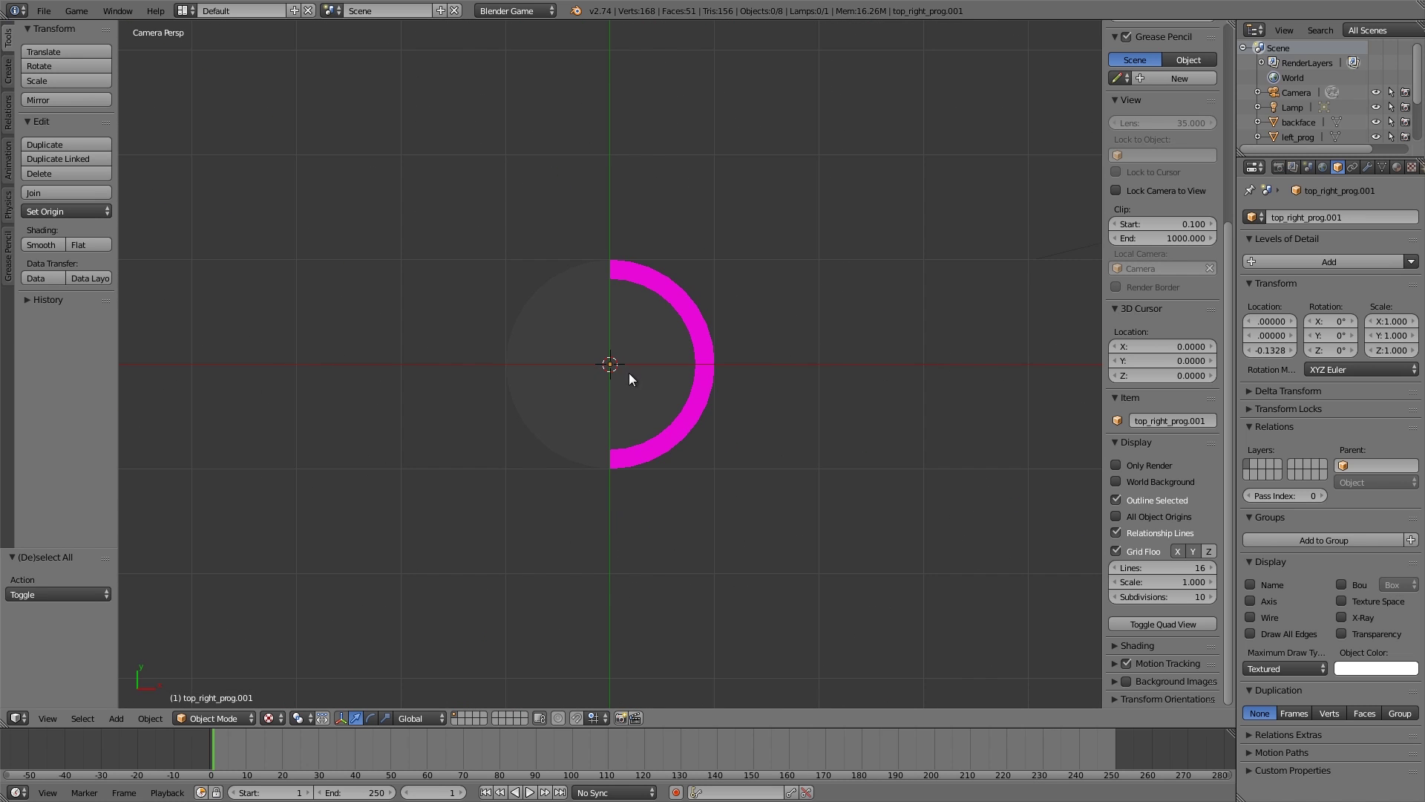
- Set the Physics Type of top_right_prog and the wipe pieces to No Collision
scroll(650, 389, up, 1)
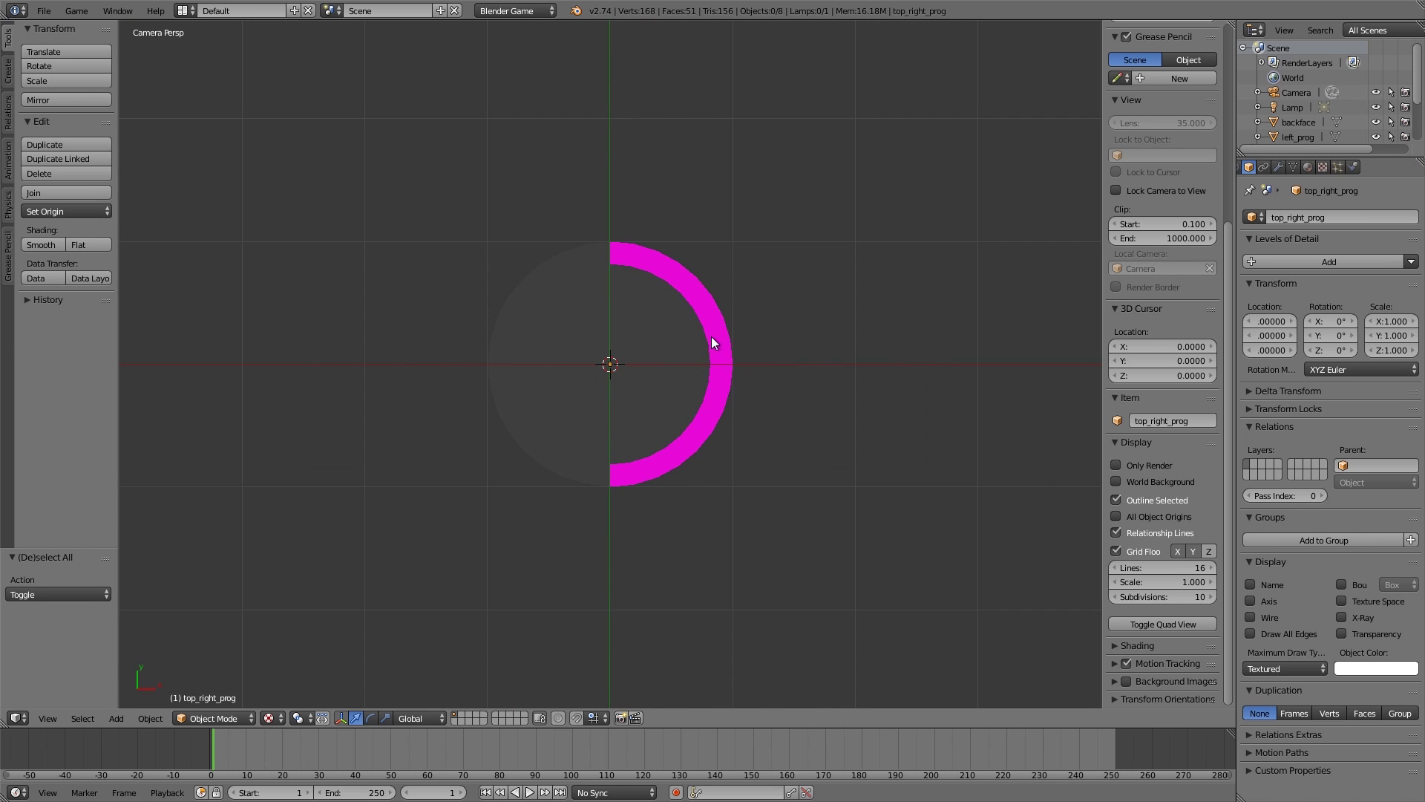
right_click(716, 341)
click(1353, 167)
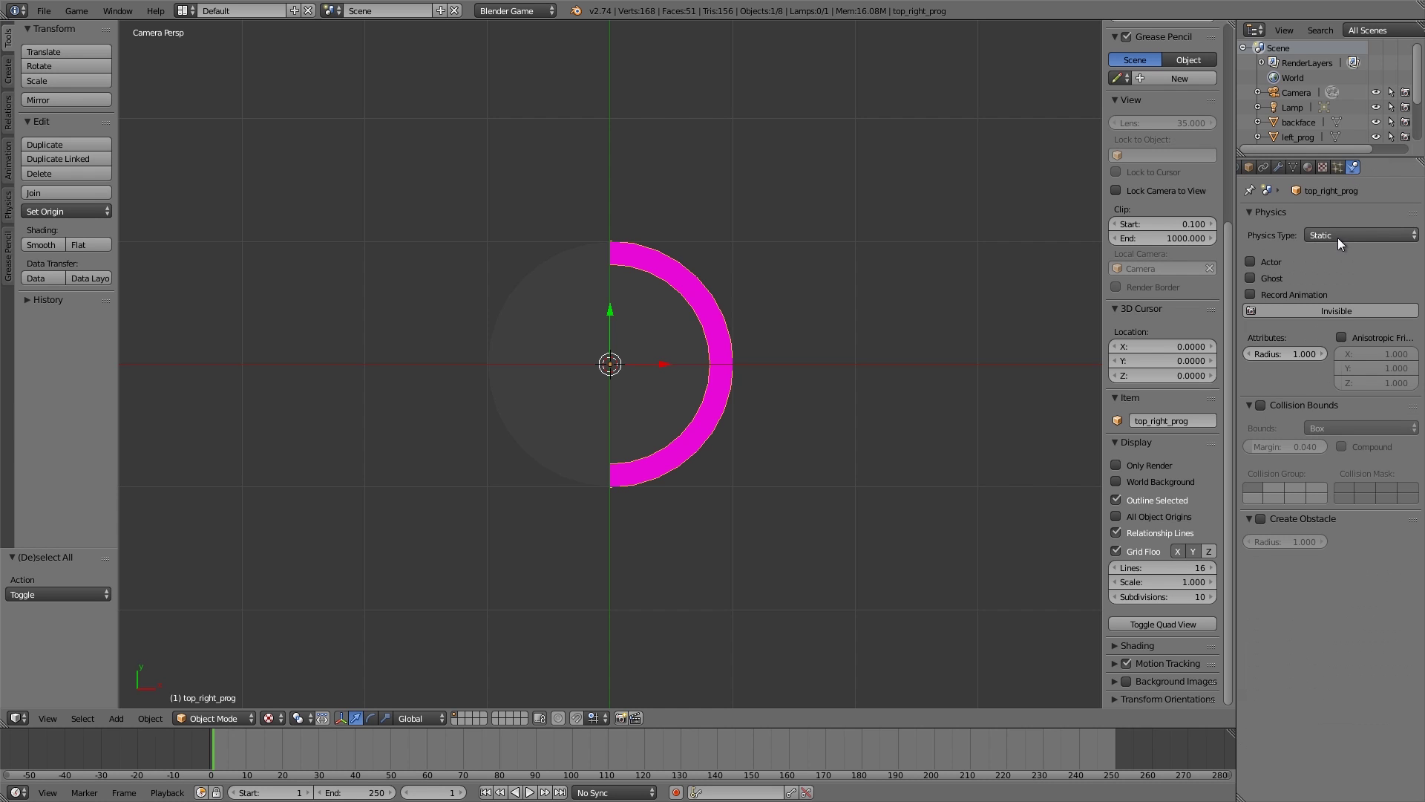
click(1339, 235)
click(1336, 235)
click(1336, 216)
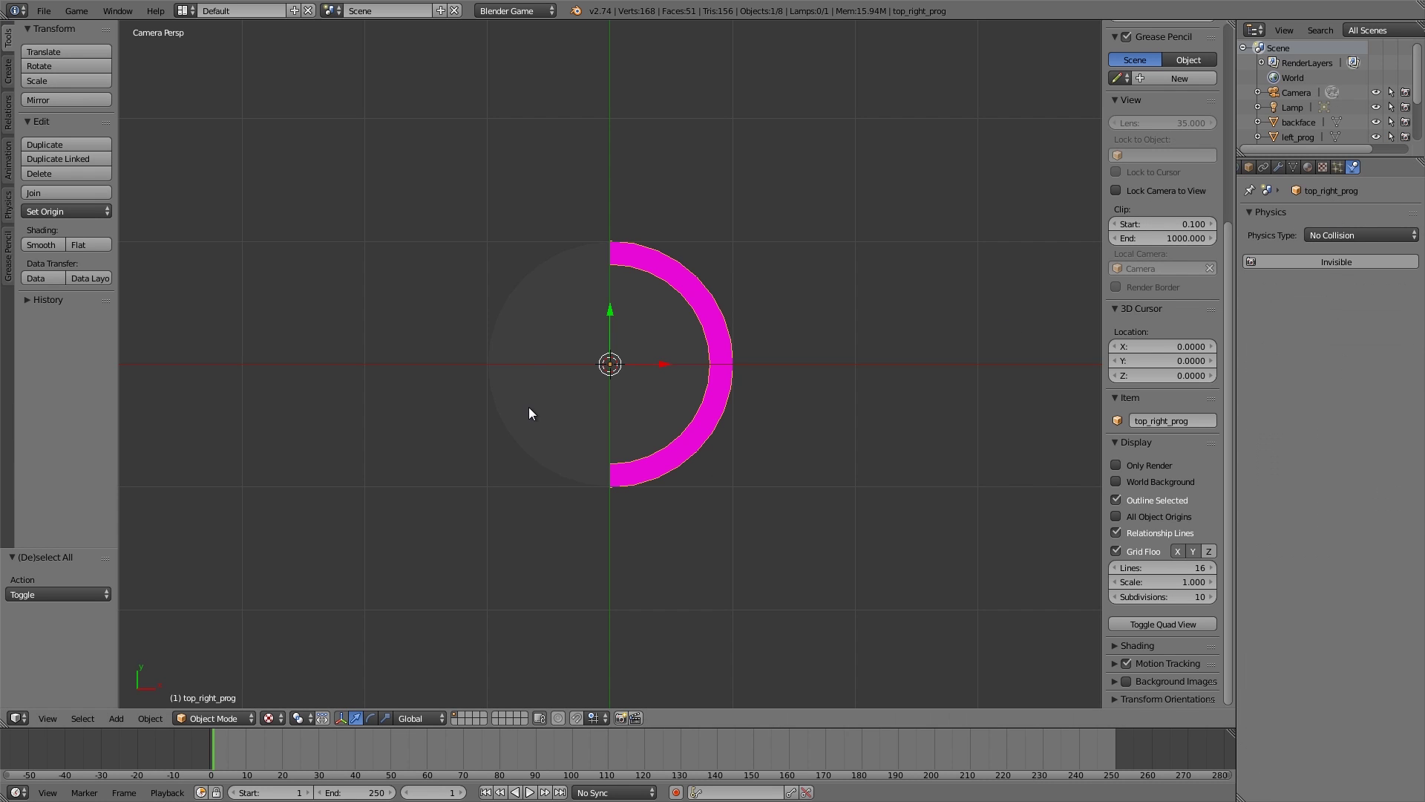
right_click(528, 407)
click(1338, 234)
right_click(629, 344)
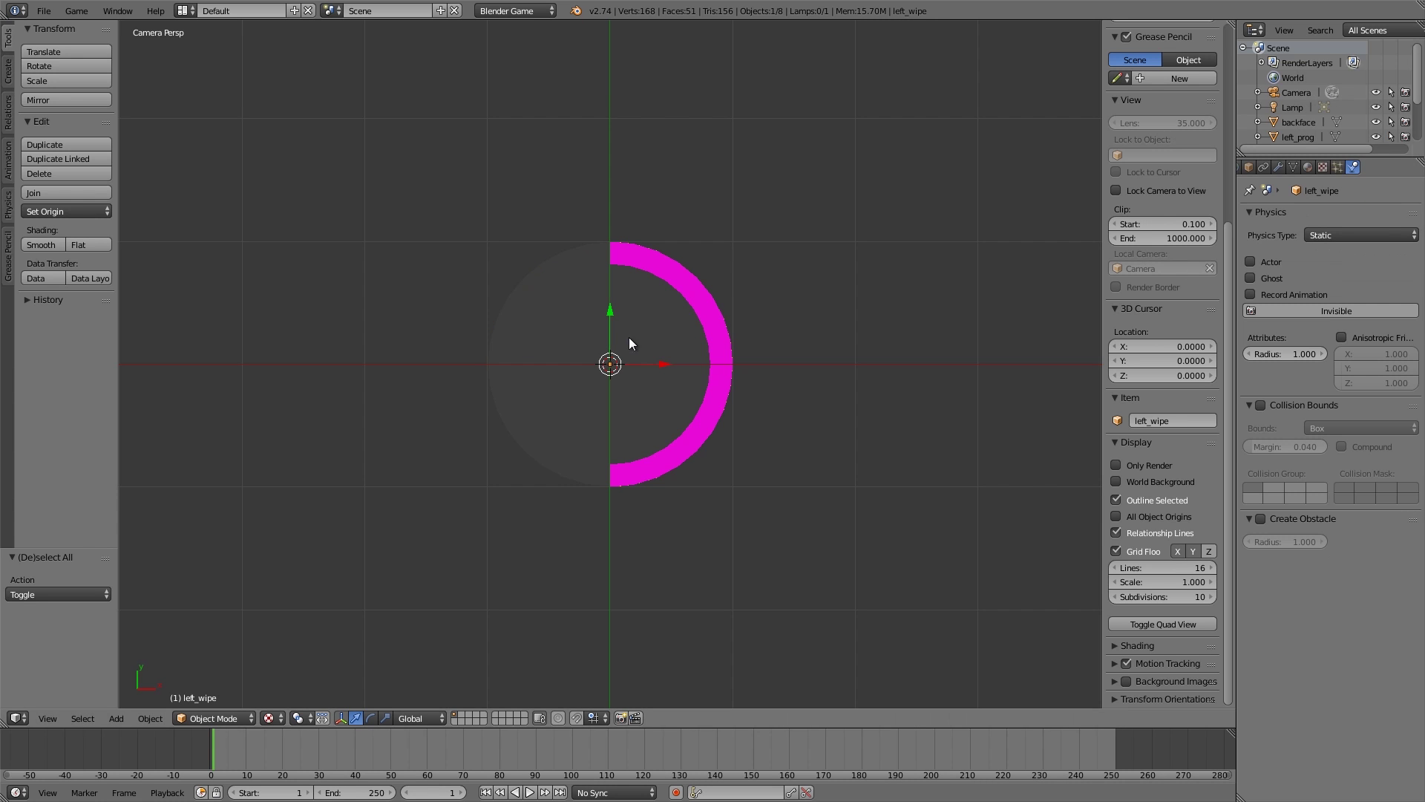
click(1361, 235)
click(1351, 221)
- Set left_prog, top_right_prog.001 and backface to No Collision as well
middle_drag(668, 371, 608, 318)
right_click(627, 411)
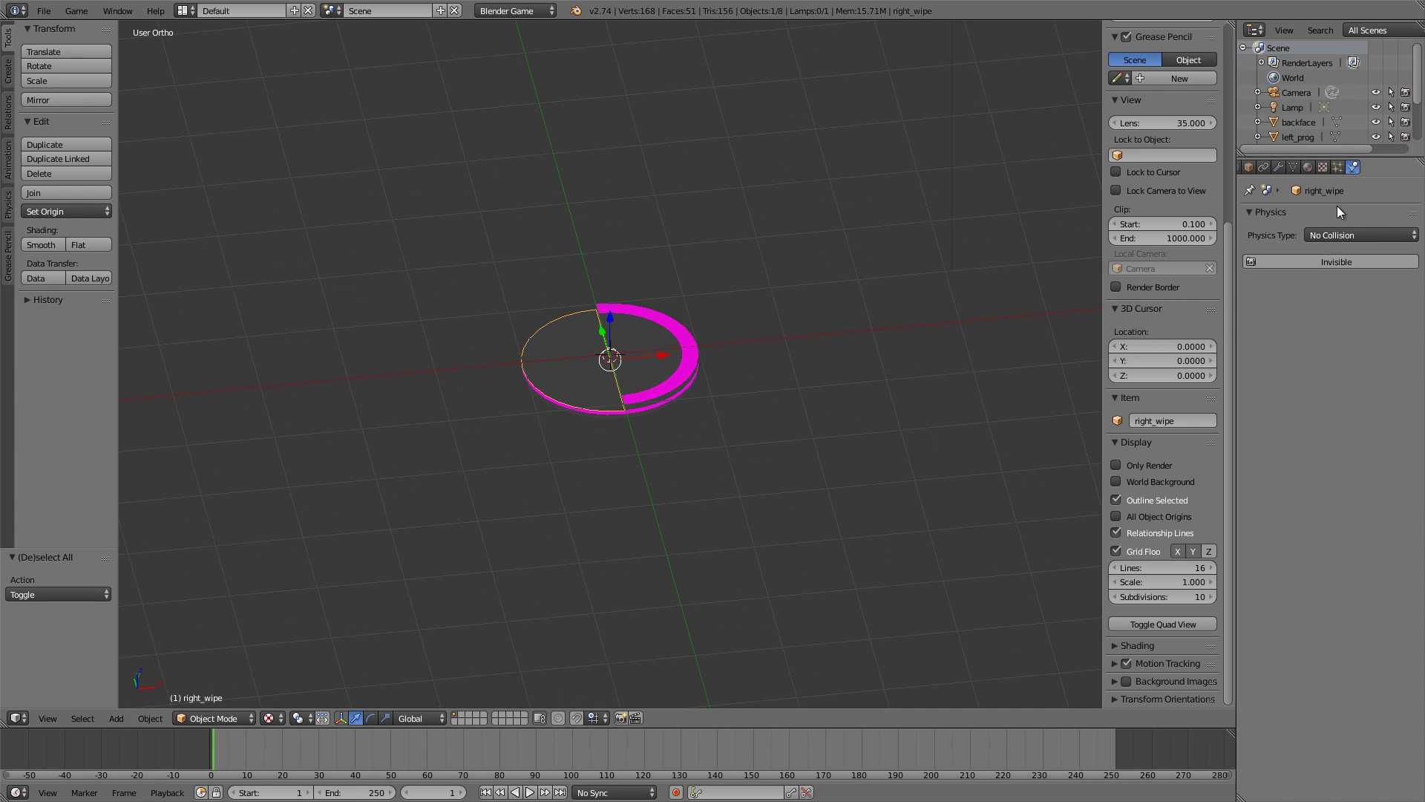
right_click(591, 422)
click(1362, 234)
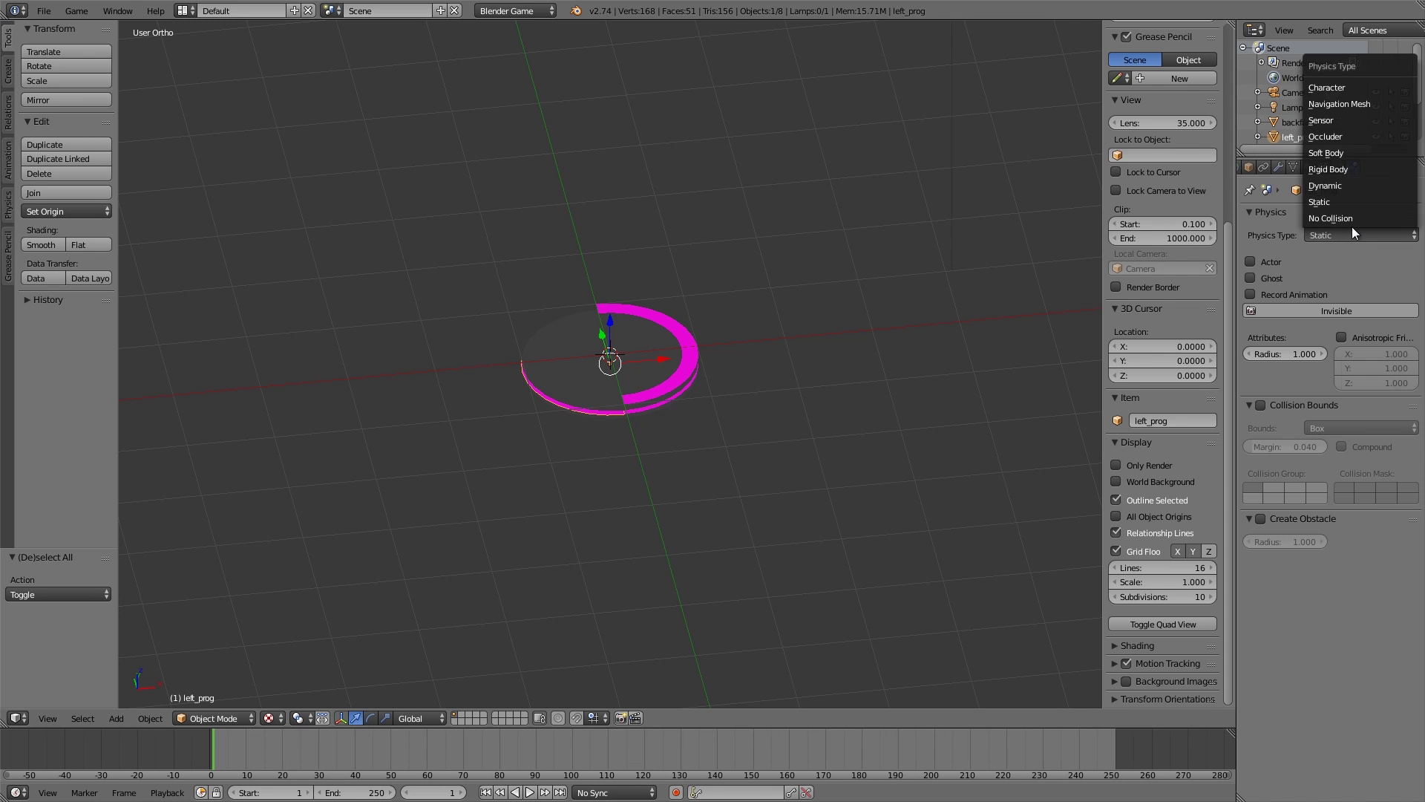
click(1351, 231)
right_click(631, 420)
click(1361, 234)
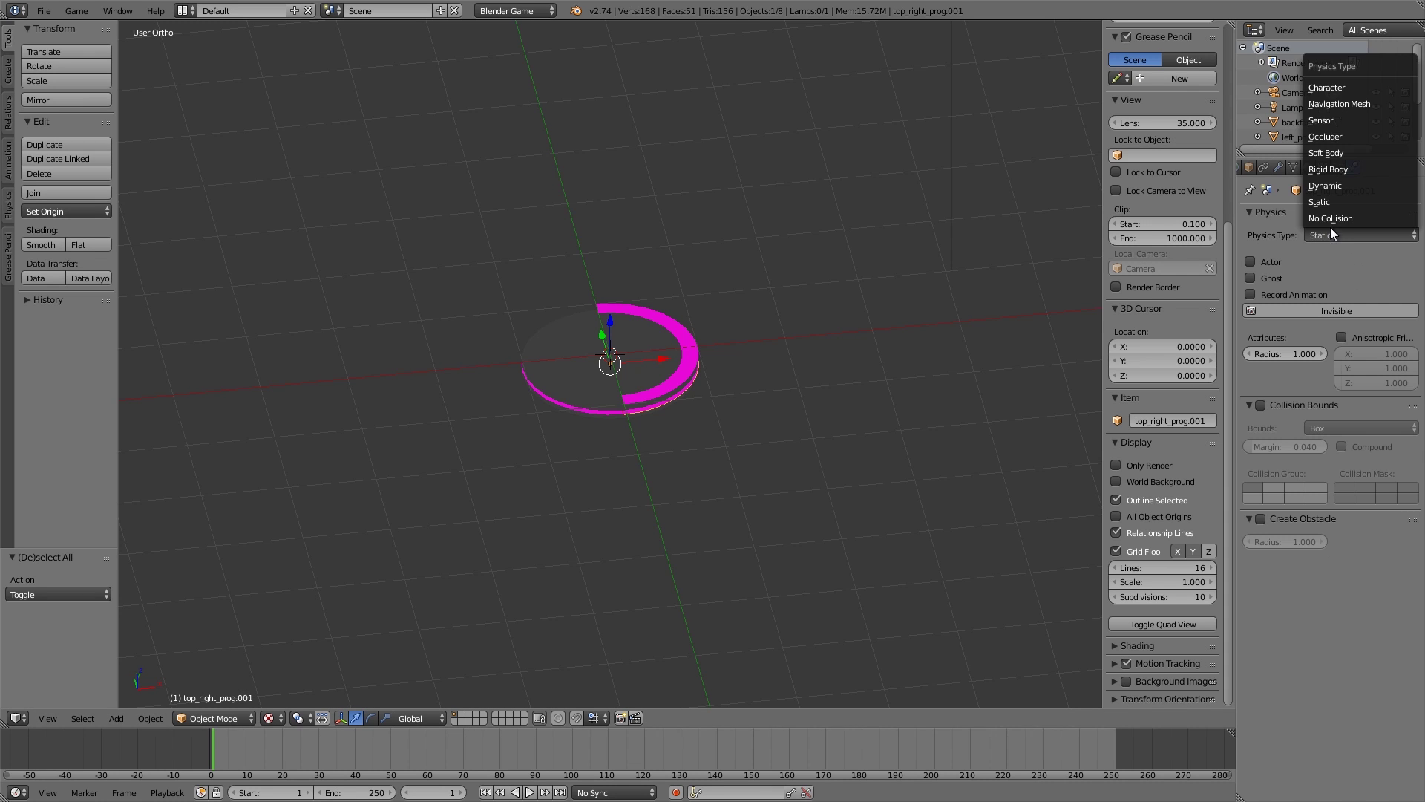
click(1350, 225)
right_click(599, 421)
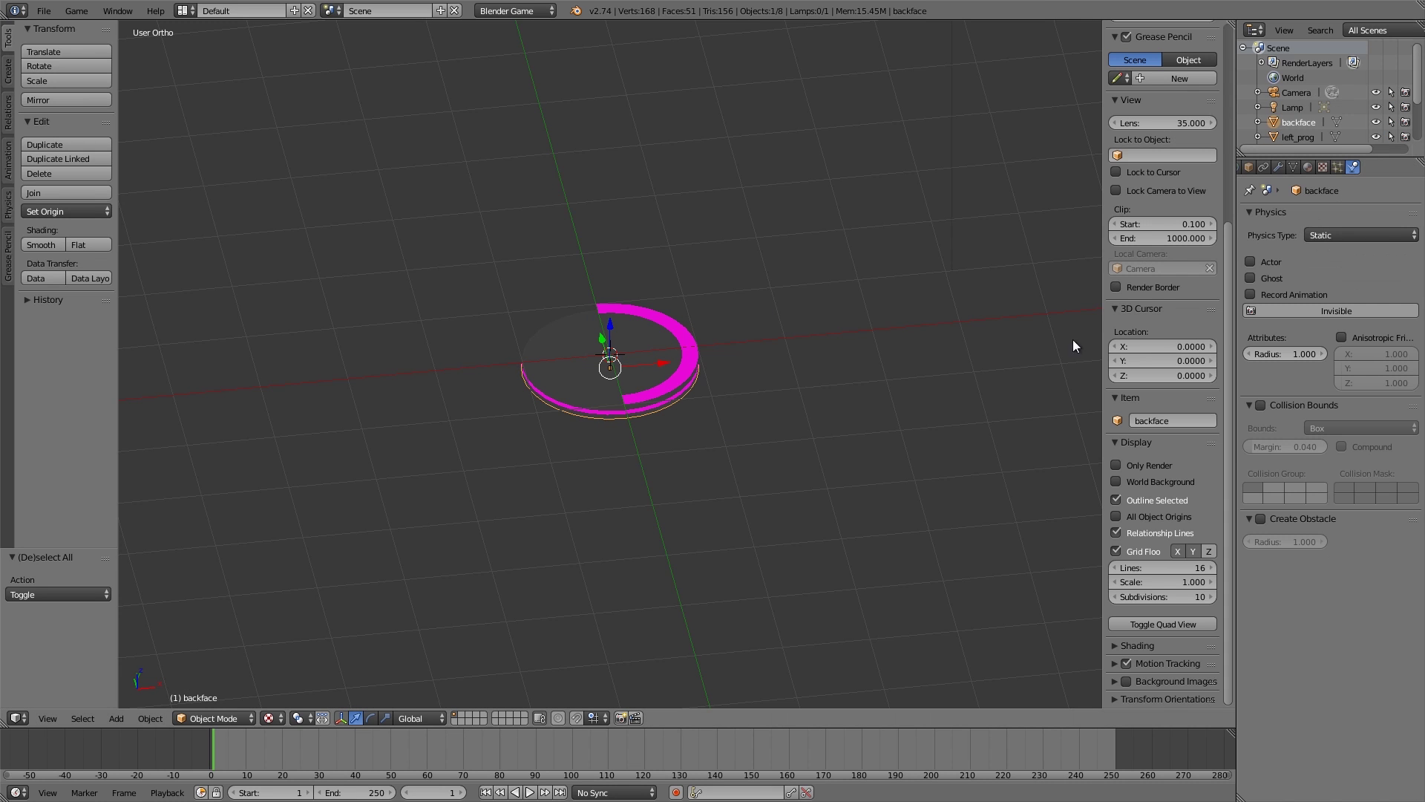
click(1361, 234)
click(1351, 225)
scroll(572, 403, up, 3)
middle_drag(571, 403, 671, 310)
right_click(650, 297)
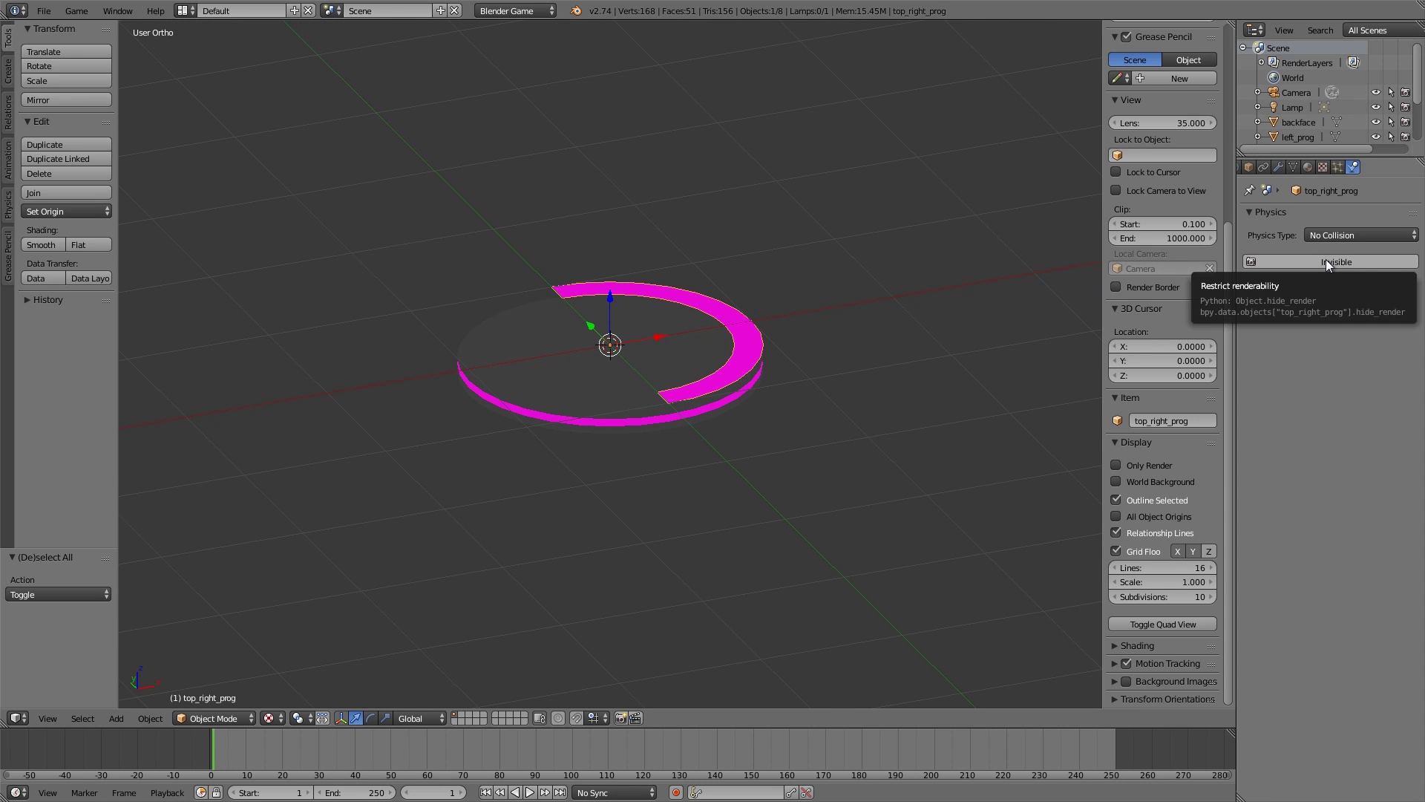
- Switch the screen layout to Game Logic
click(185, 10)
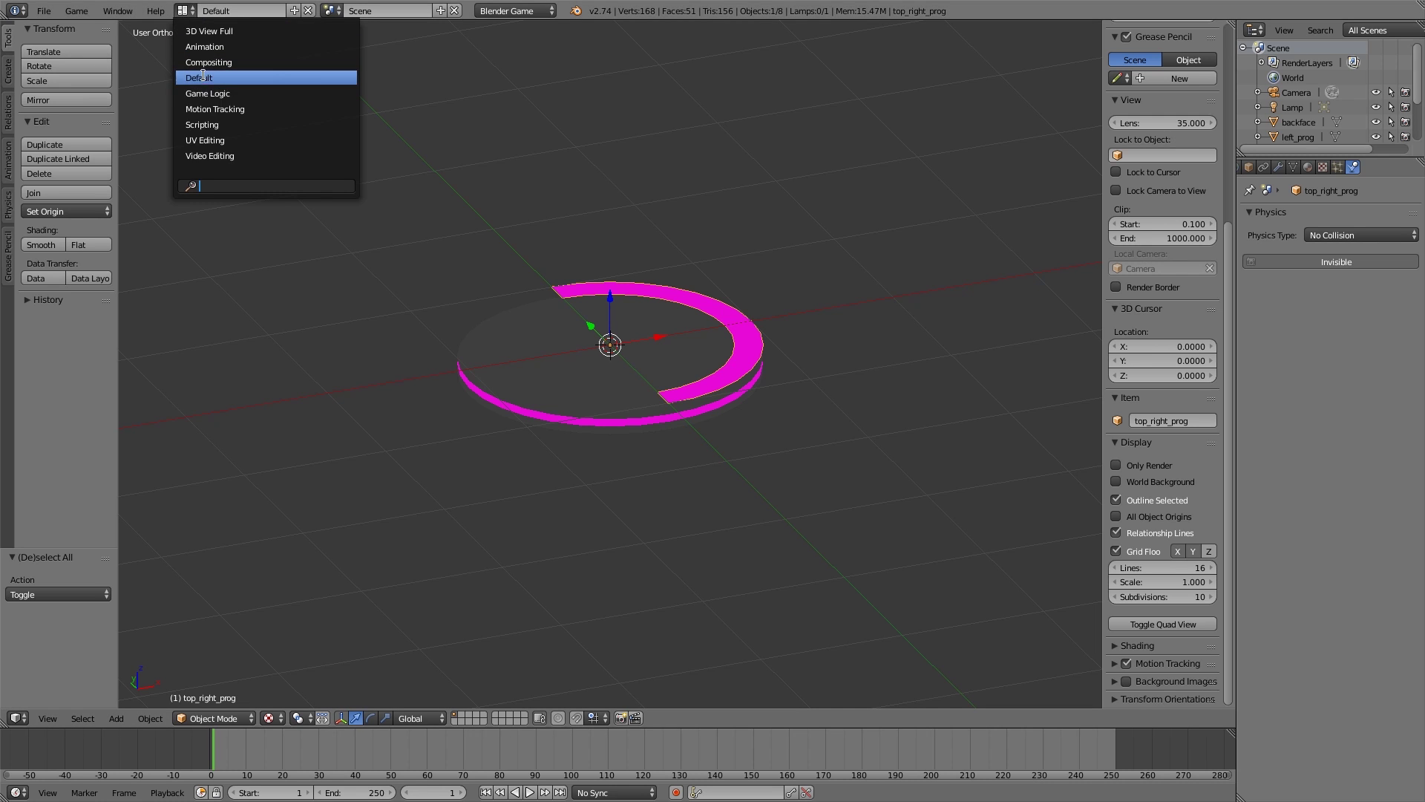
click(222, 96)
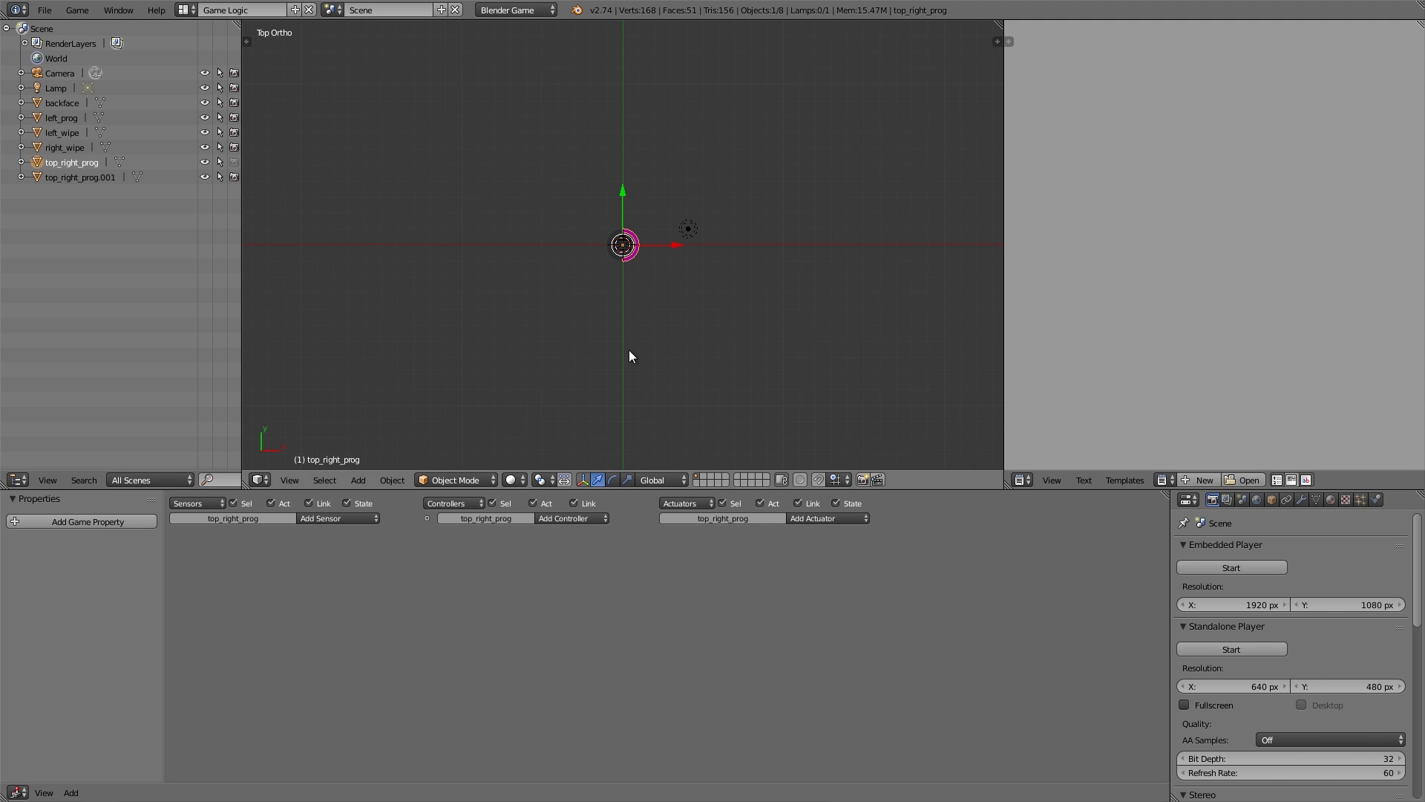
scroll(631, 352, up, 10)
middle_drag(591, 414, 659, 319)
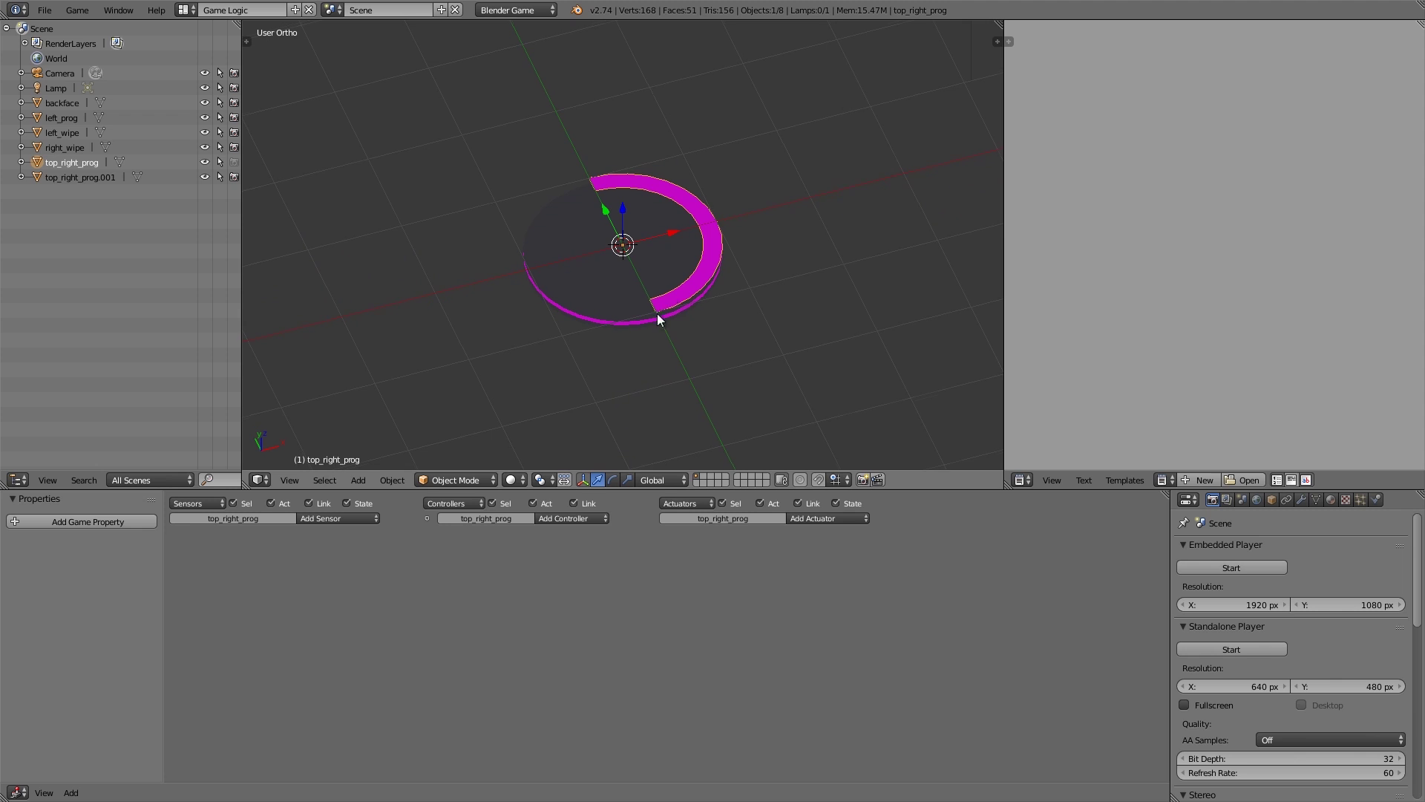
- Add two collapsed Visibility actuators, vis and invis, to top_right_prog
click(811, 518)
click(821, 746)
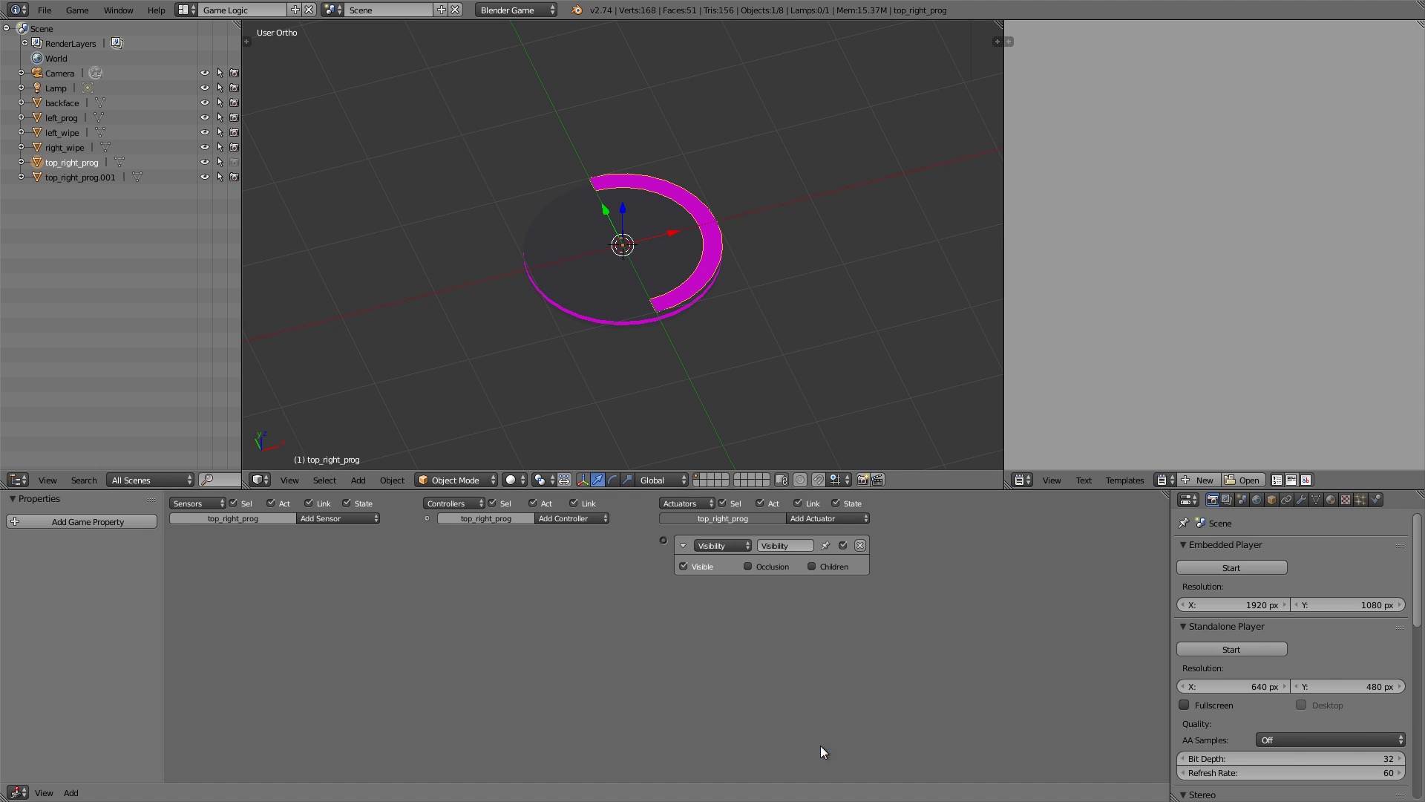
click(809, 519)
click(818, 746)
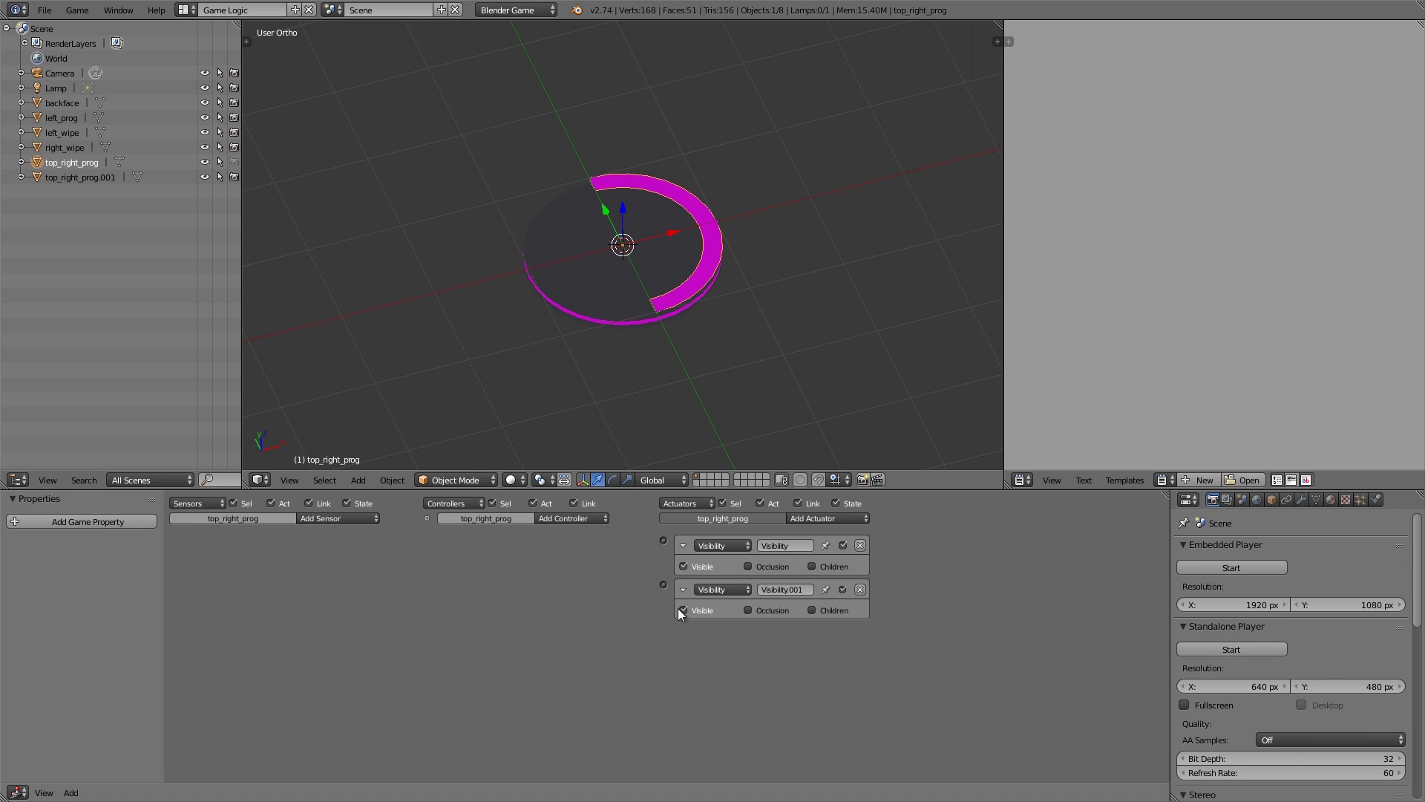
click(683, 546)
click(683, 568)
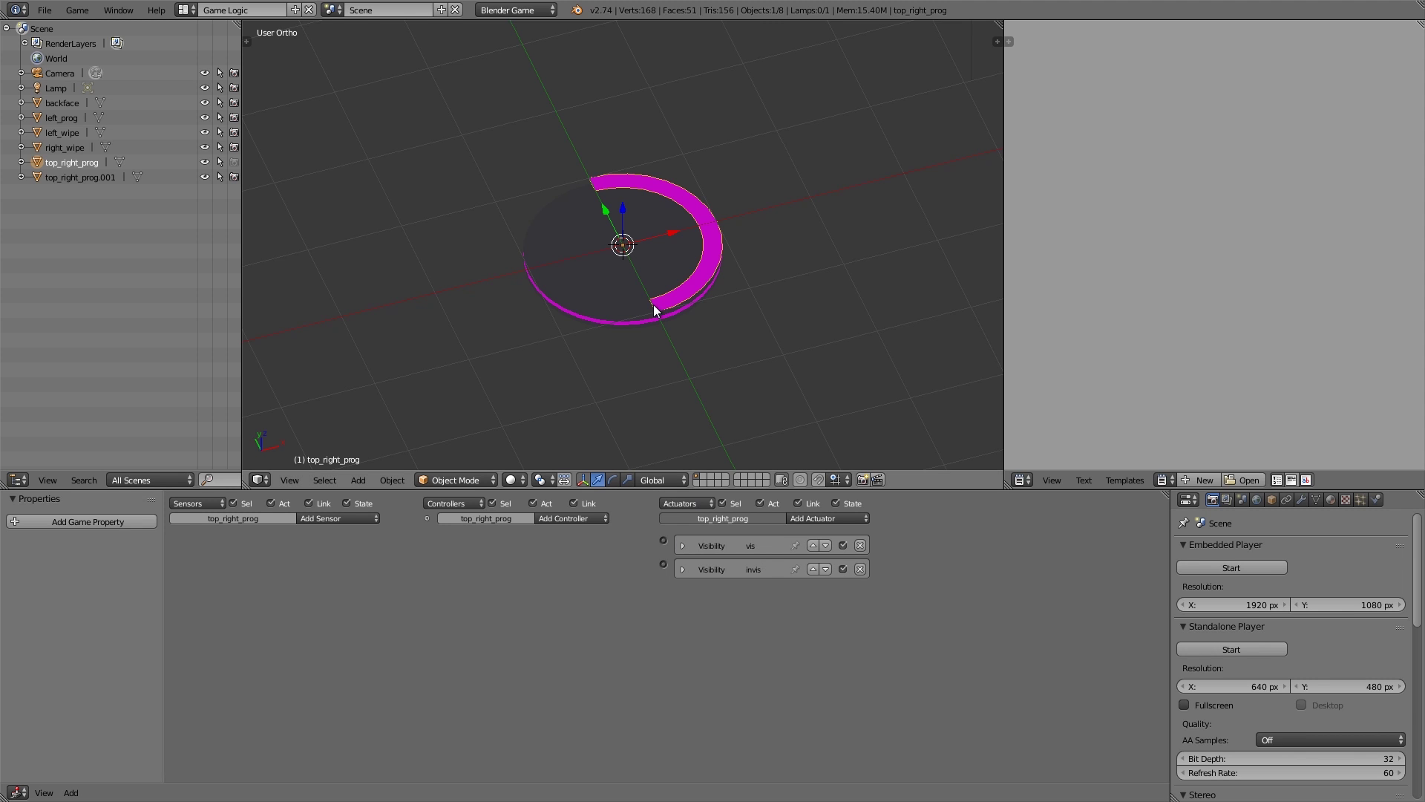
shift+middle_drag(653, 309, 704, 294)
scroll(773, 233, up, 4)
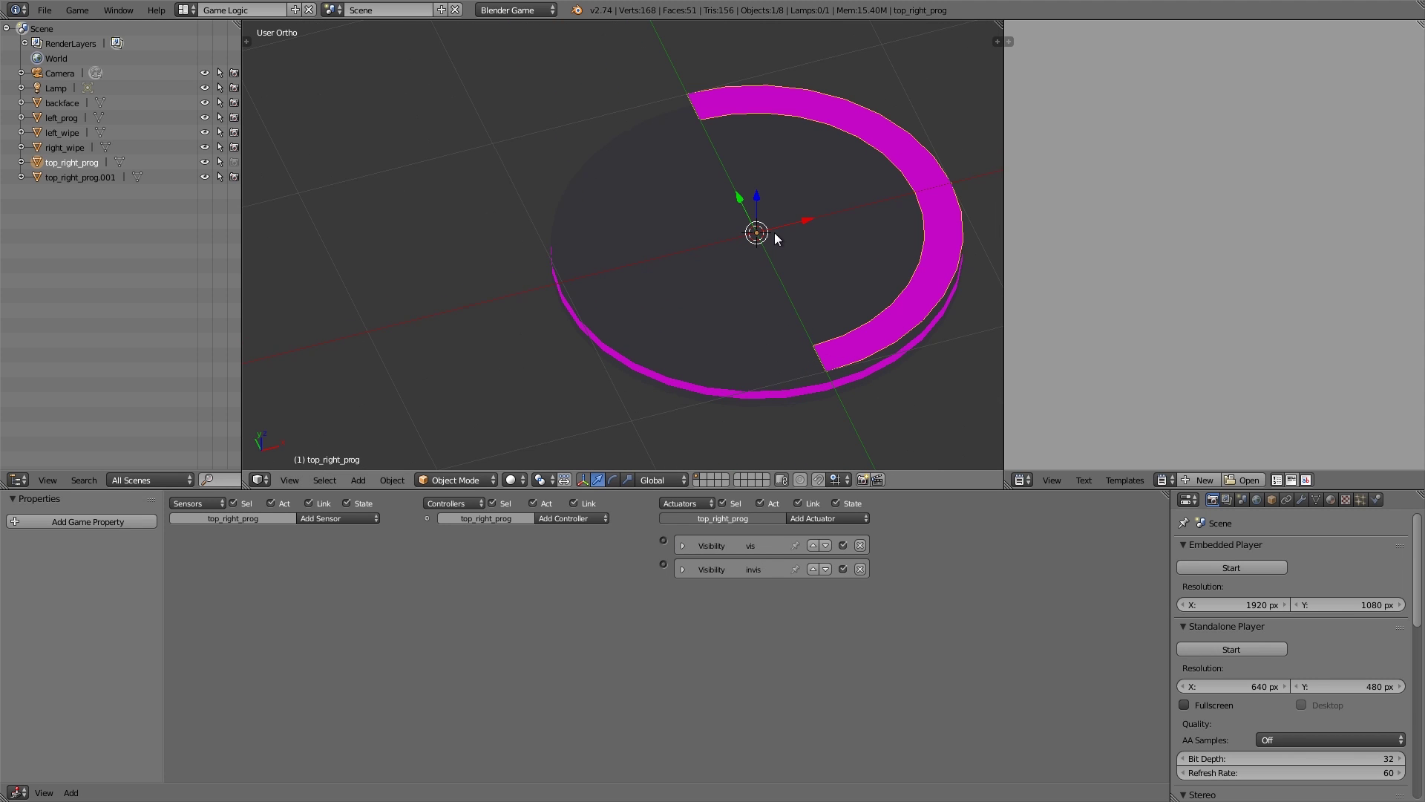
key(shift+a)
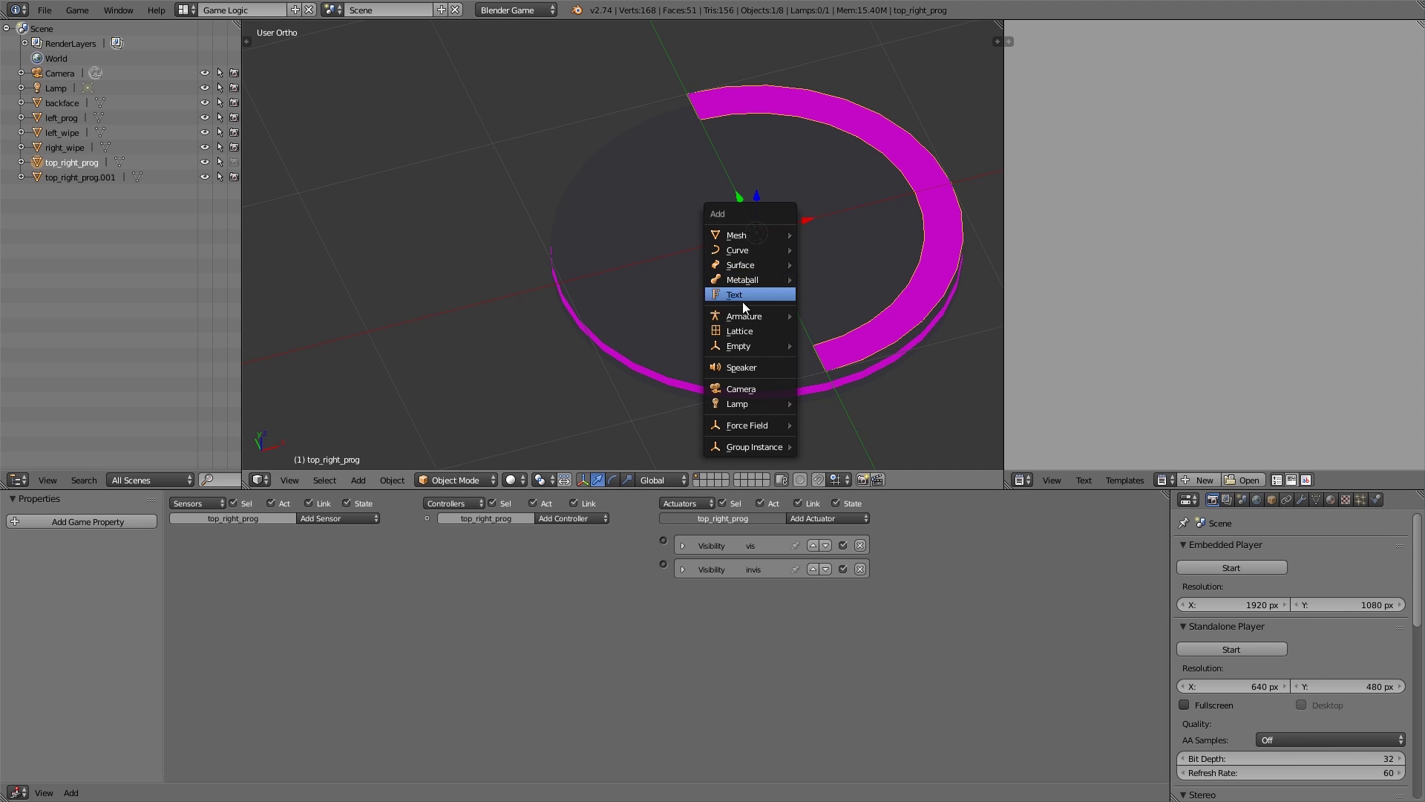
- Add a Plain Axes Empty at the origin
mouse_move(745, 346)
click(853, 347)
scroll(828, 282, down, 4)
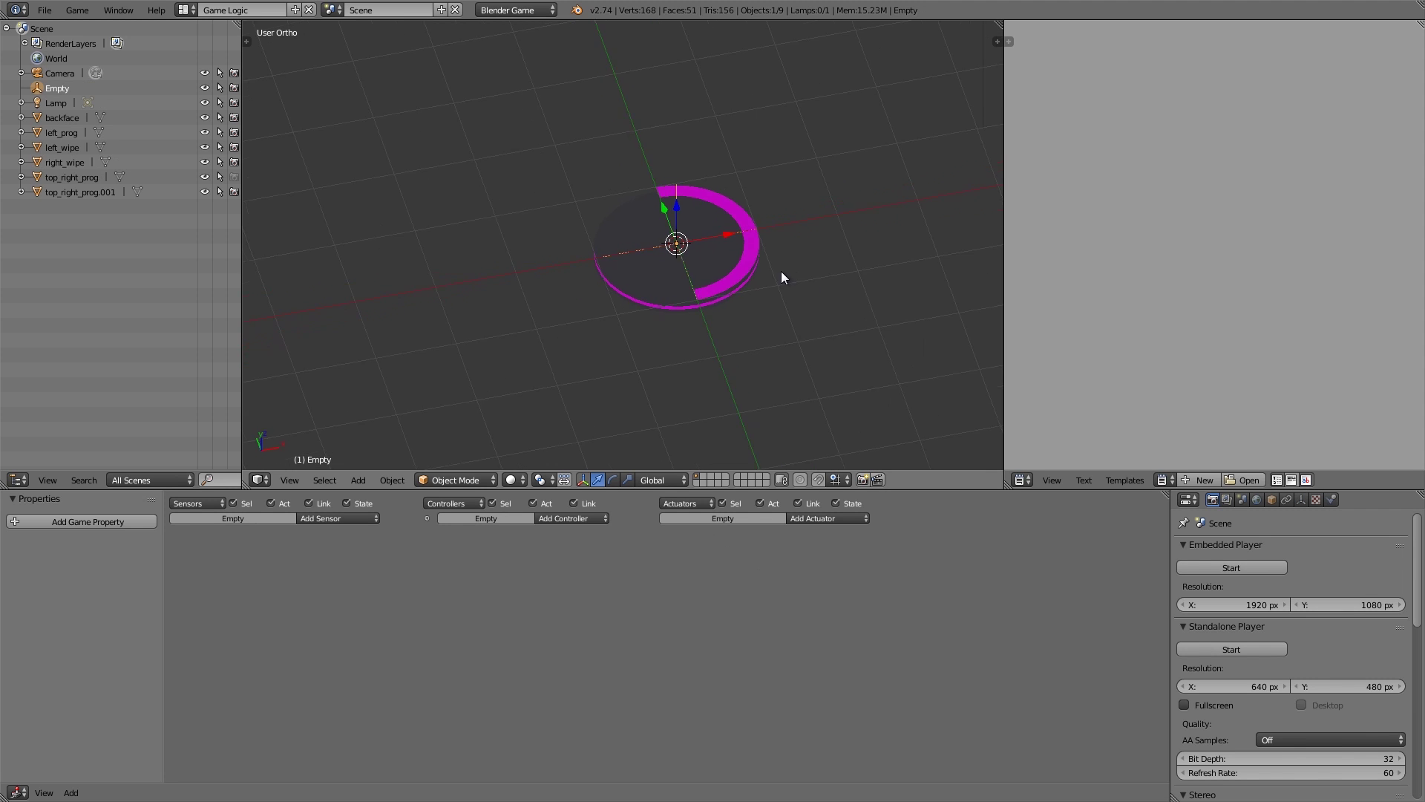
middle_drag(782, 276, 675, 256)
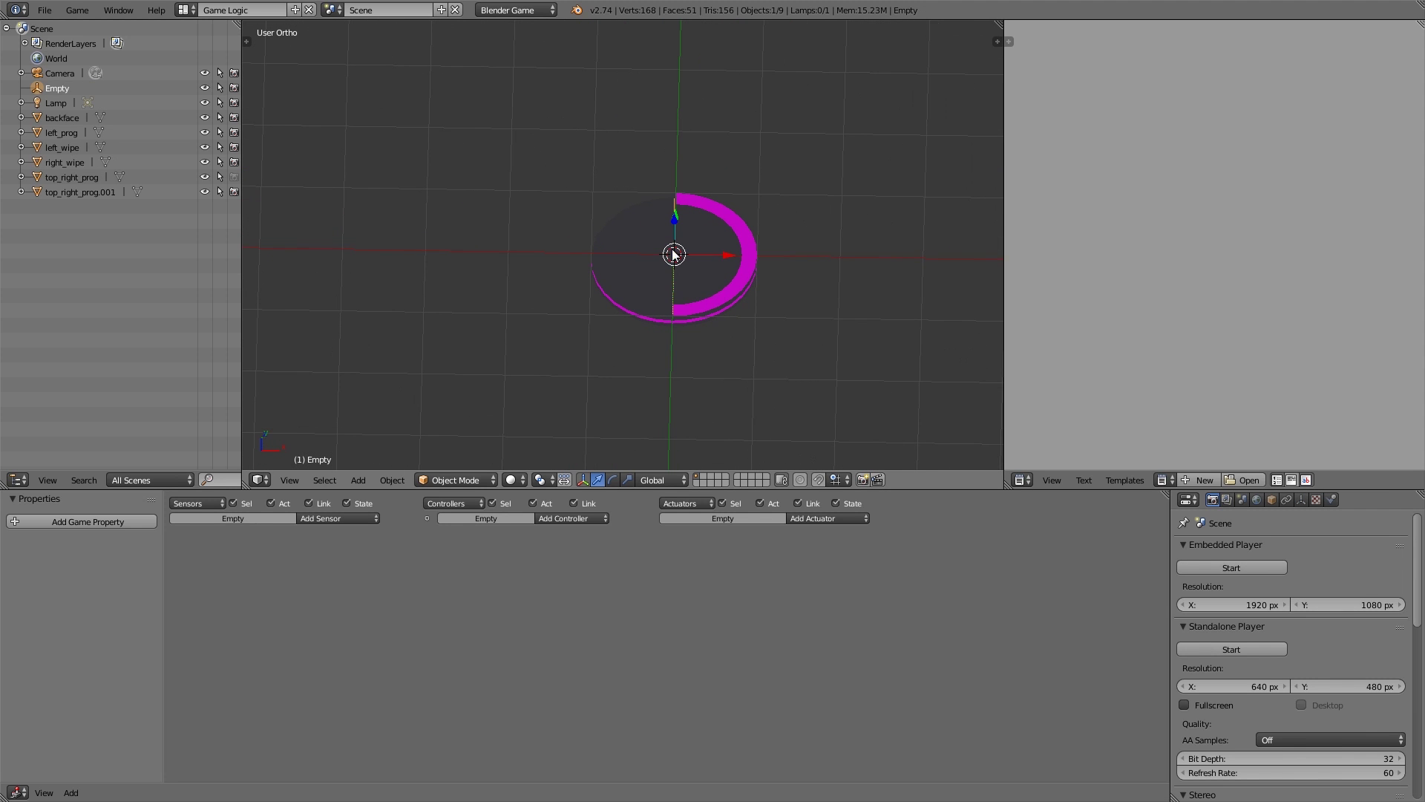
middle_drag(668, 306, 705, 284)
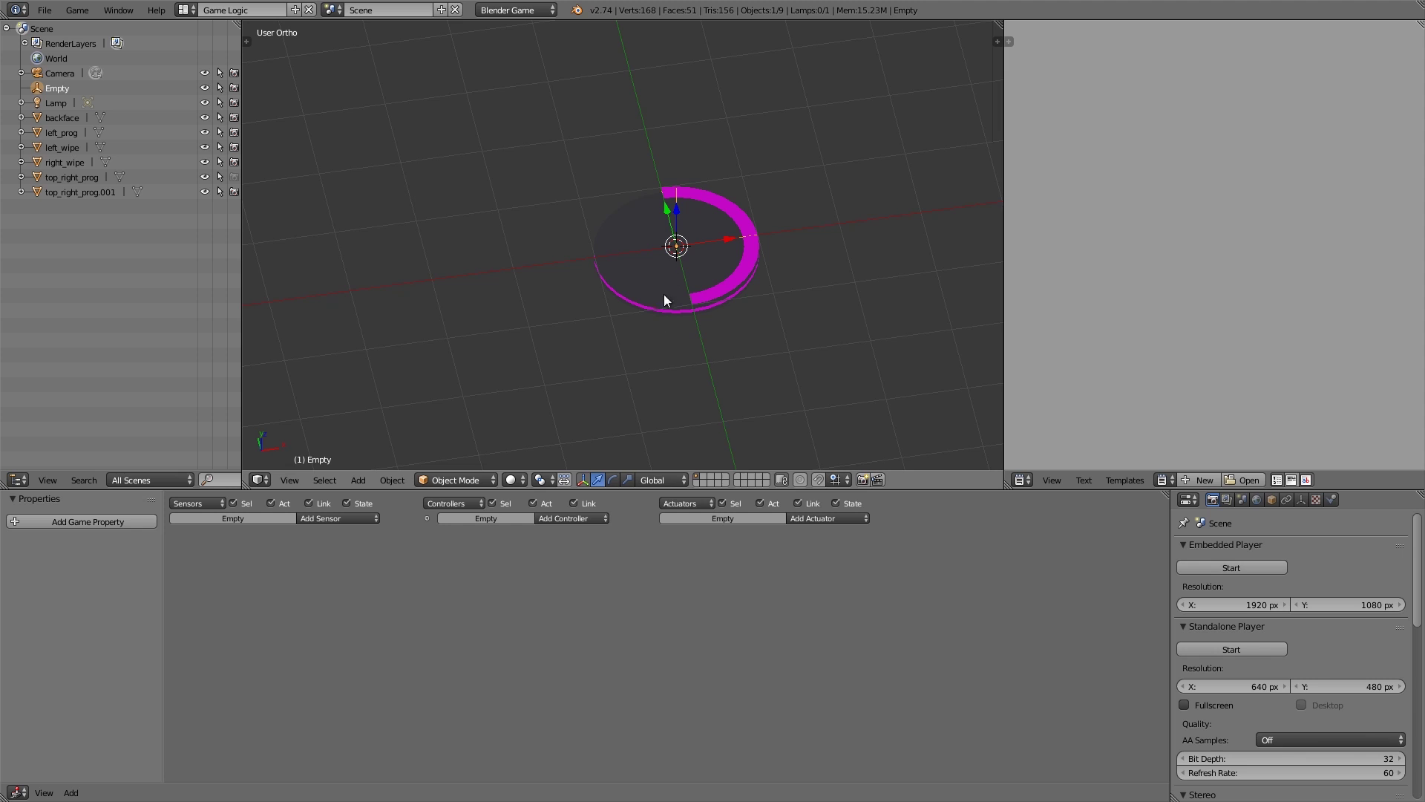
- Give the Empty an Integer game property named timer
click(60, 520)
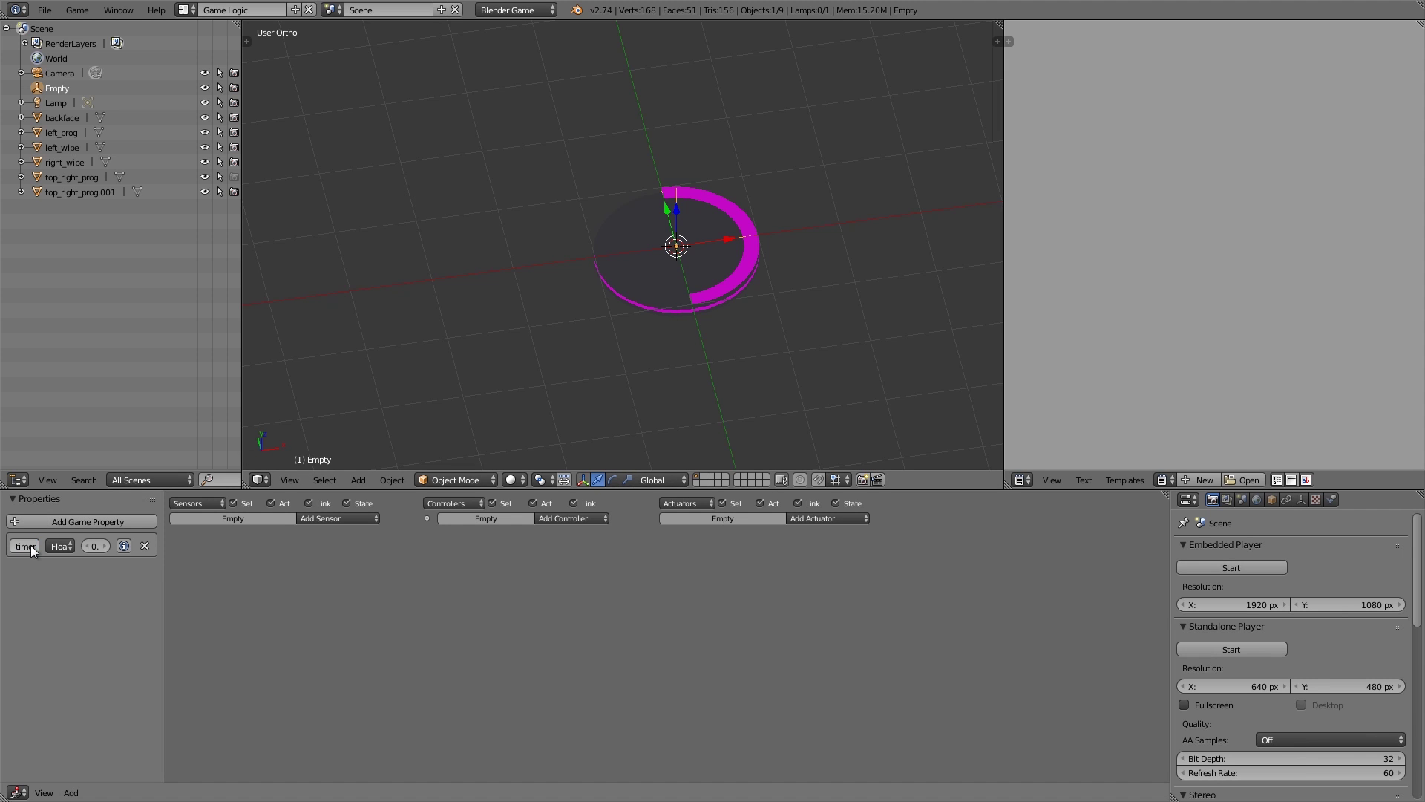
click(57, 546)
click(73, 509)
drag(163, 586, 205, 586)
scroll(751, 299, up, 2)
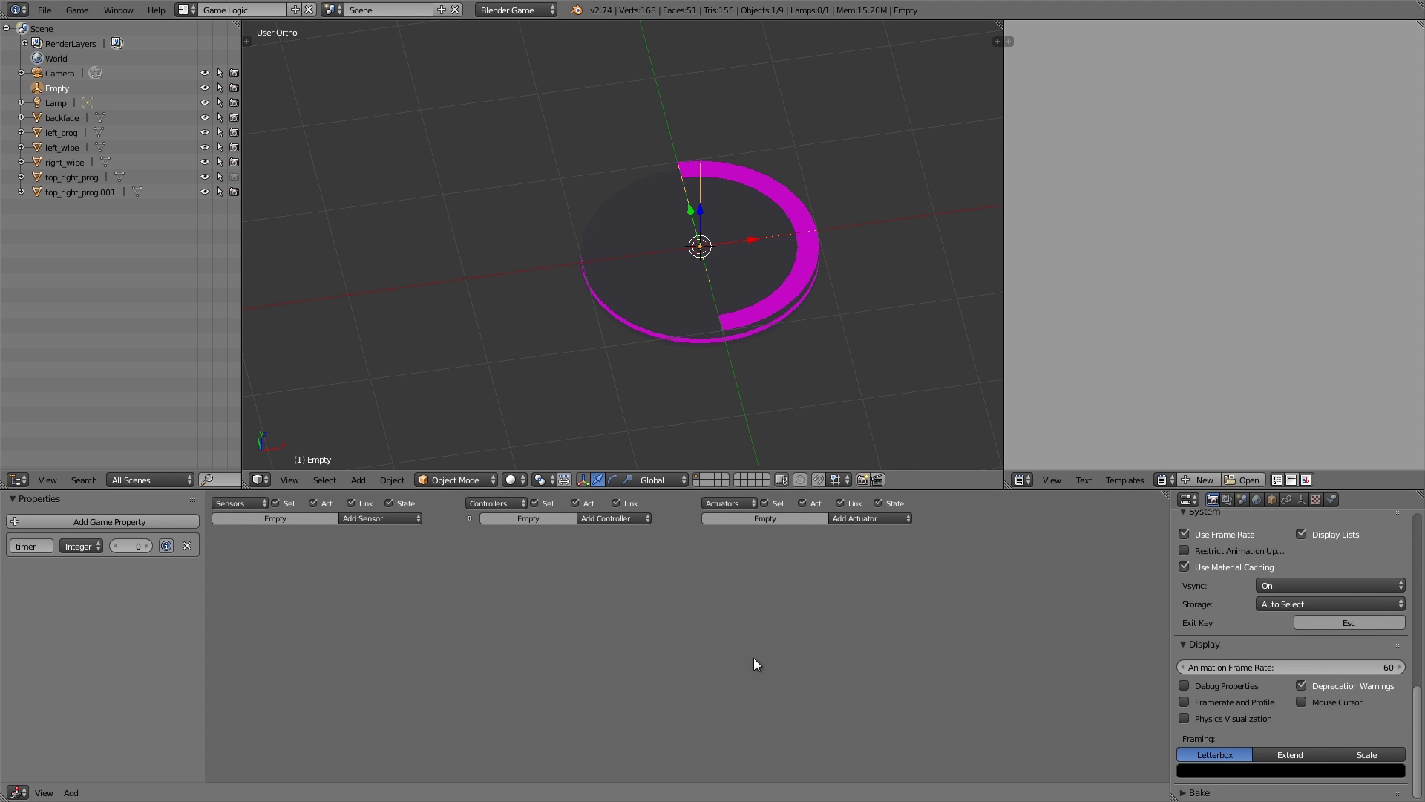
middle_drag(666, 290, 784, 213)
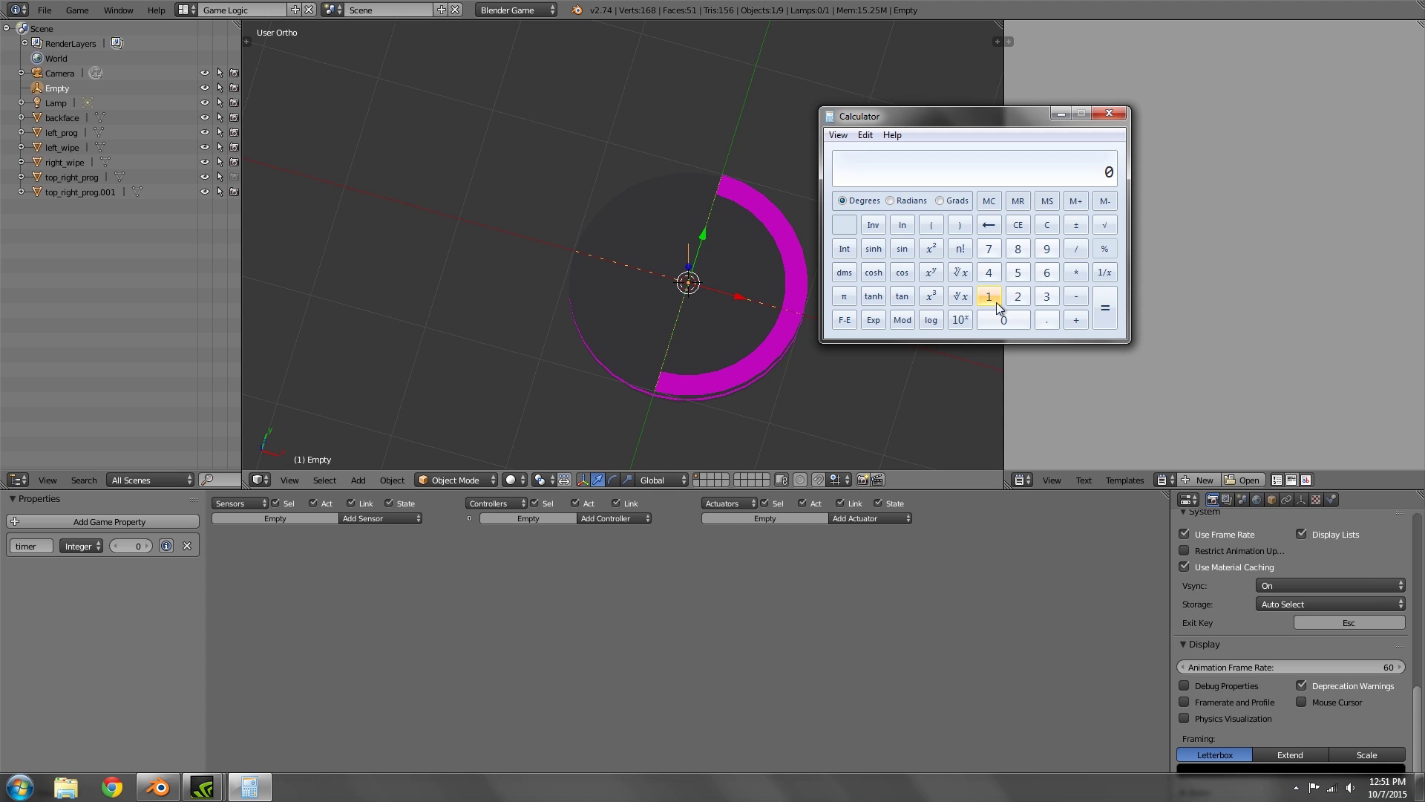
- Multiply 8 by 60 in Calculator to get 480
click(1018, 249)
click(1076, 272)
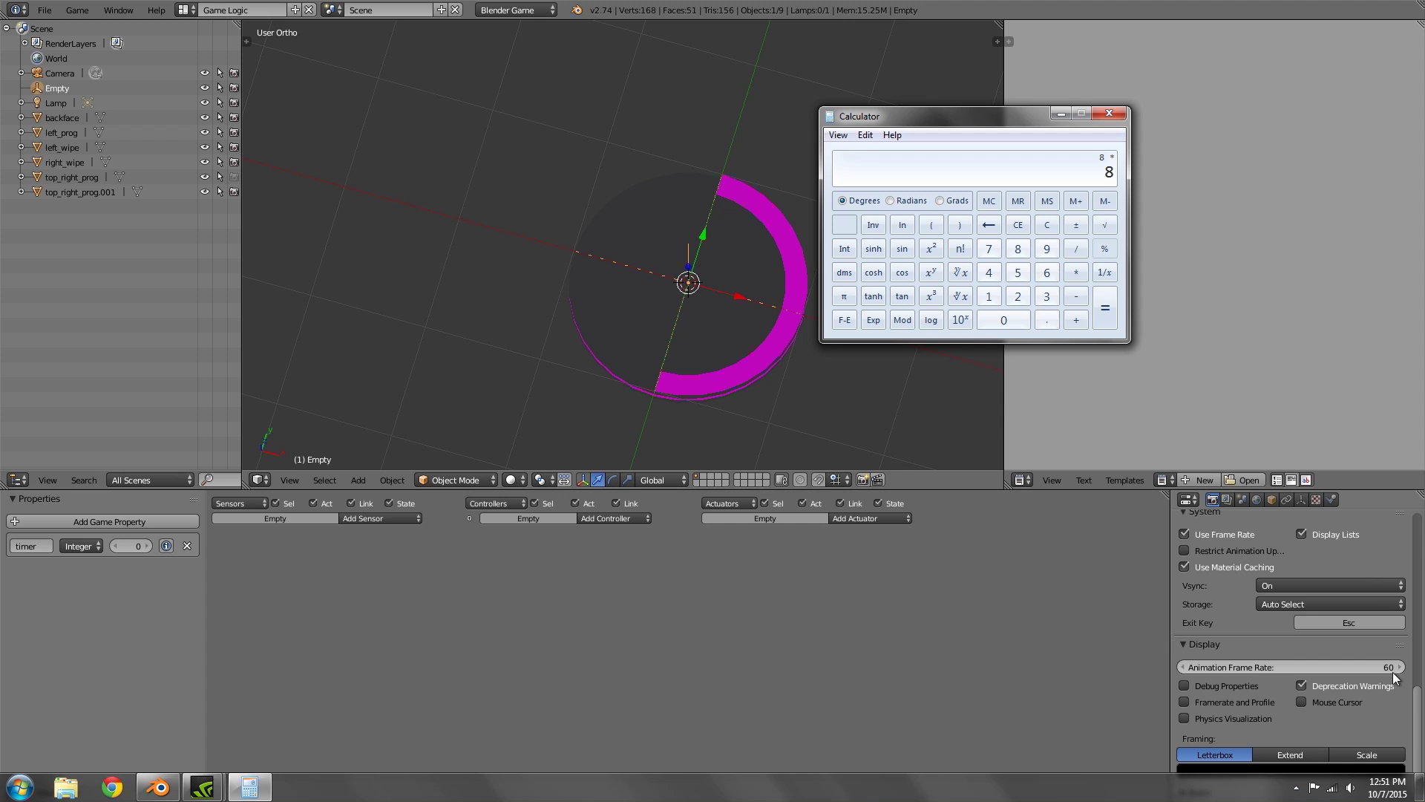
click(1047, 272)
click(995, 321)
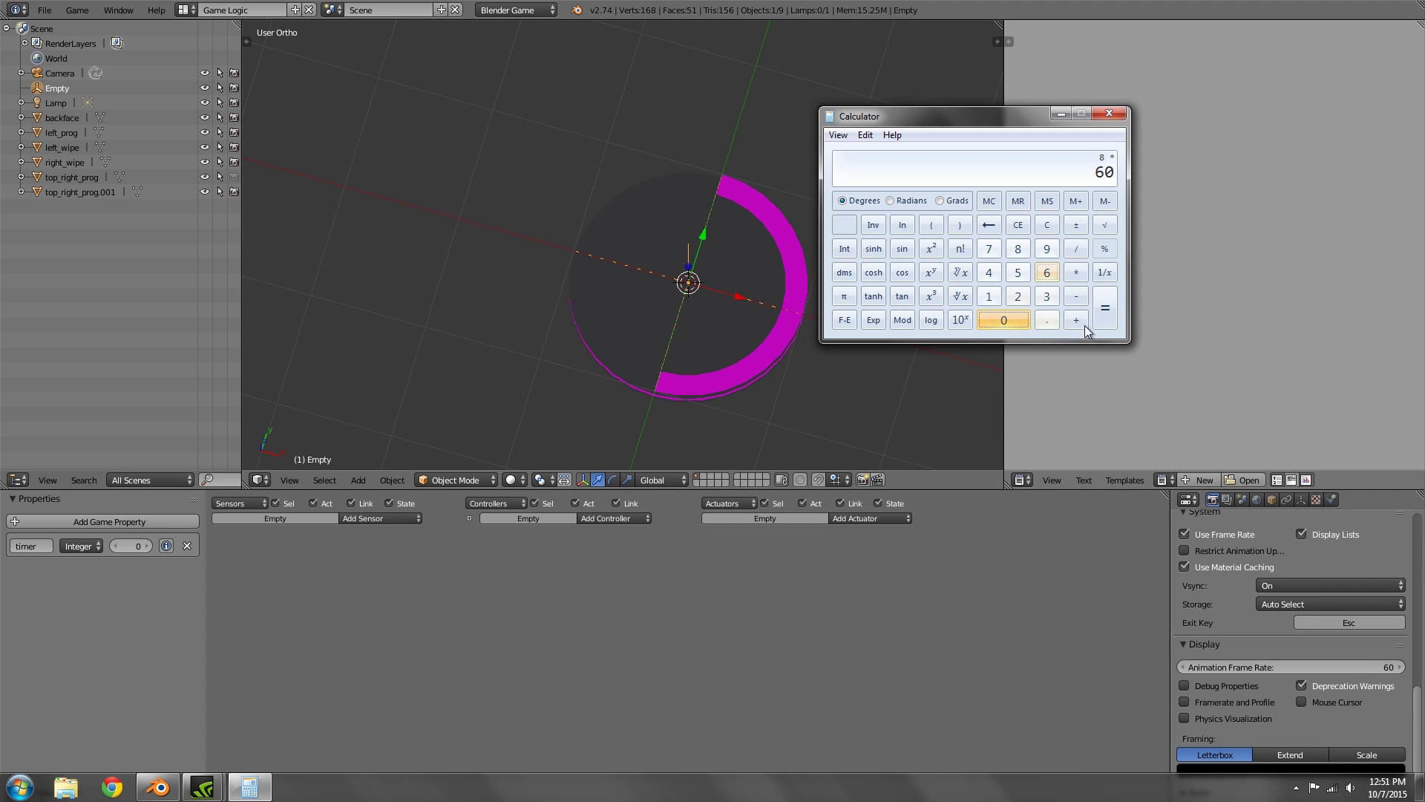
click(1103, 310)
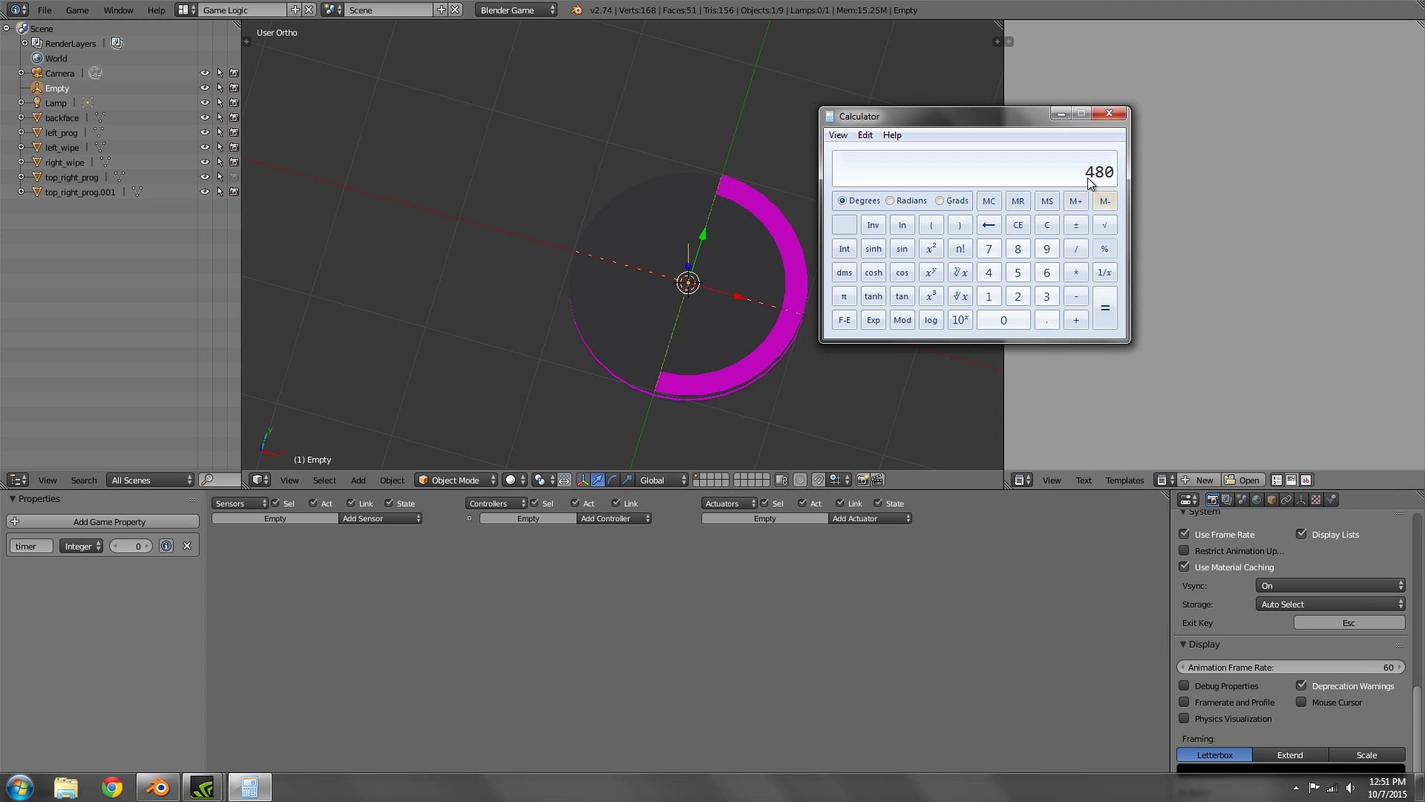
- Add a Property sensor testing timer Less Than 480 with true pulse enabled
click(471, 635)
click(361, 521)
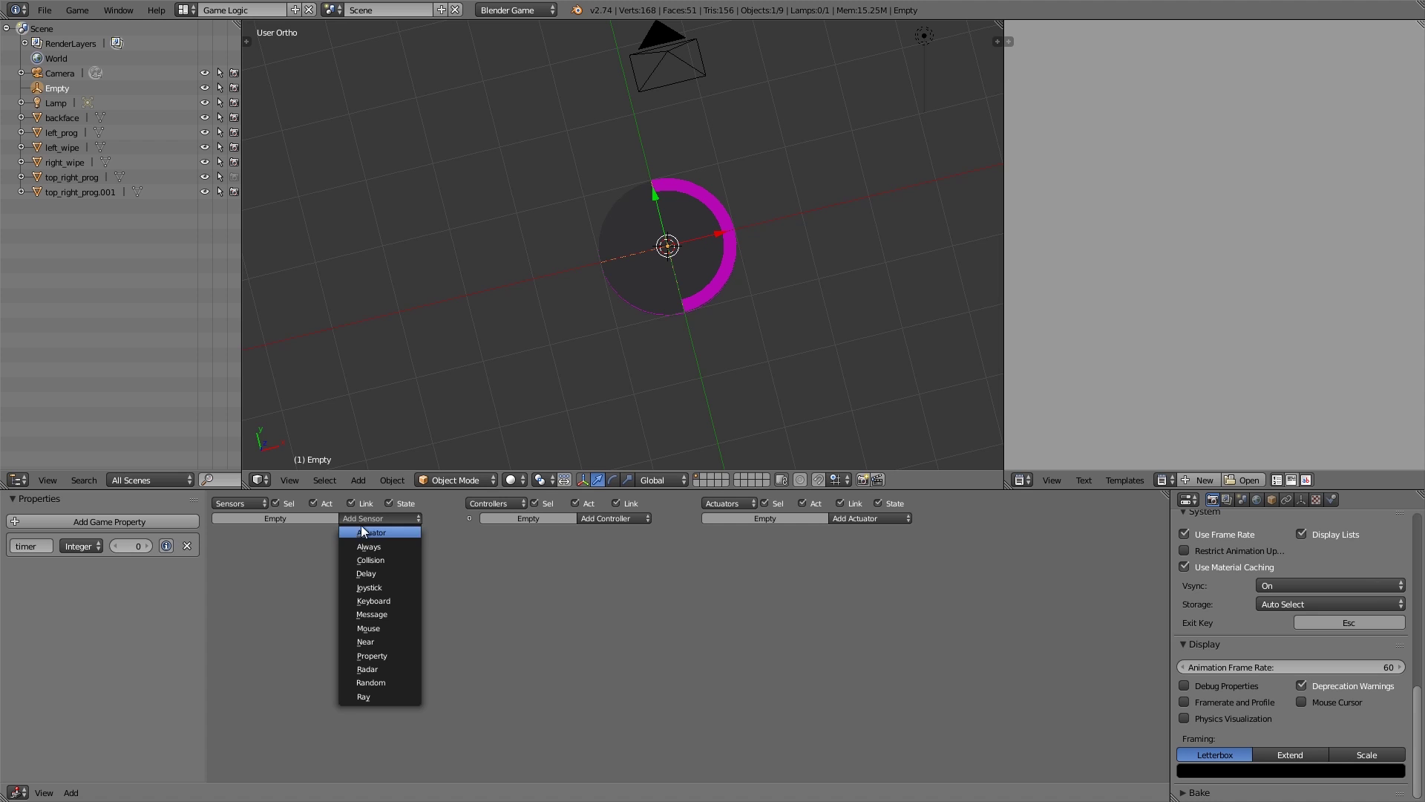
click(372, 655)
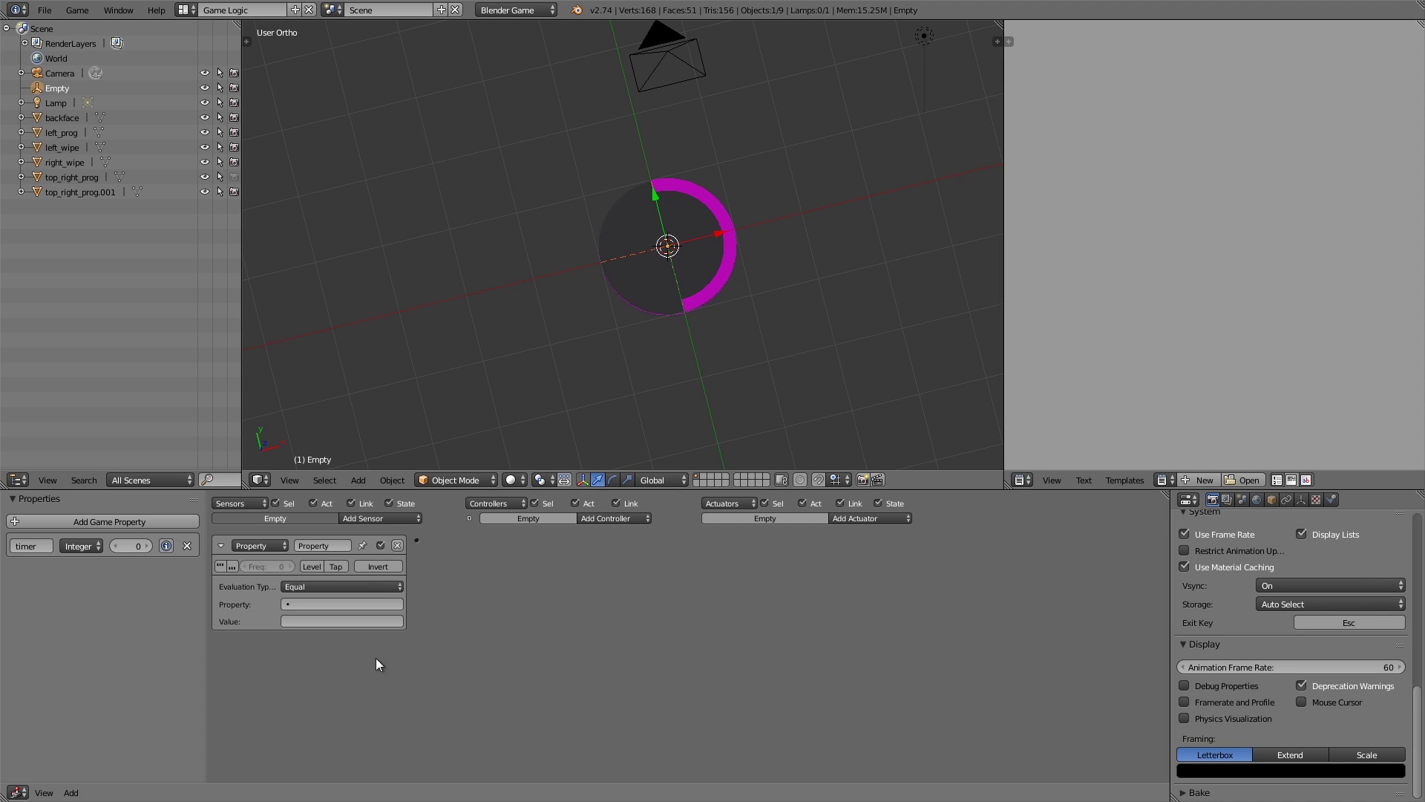
click(308, 586)
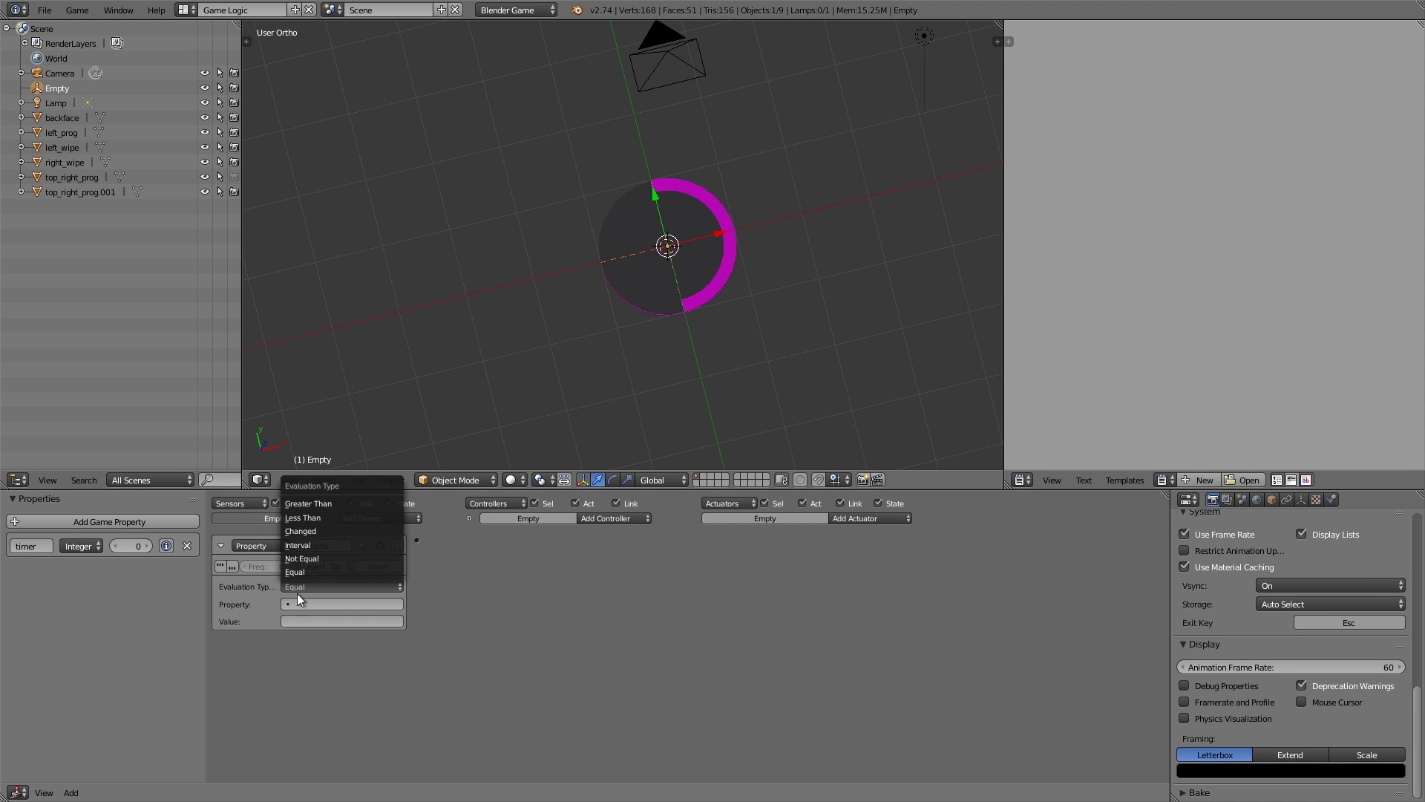
click(314, 604)
click(321, 619)
click(320, 586)
click(318, 515)
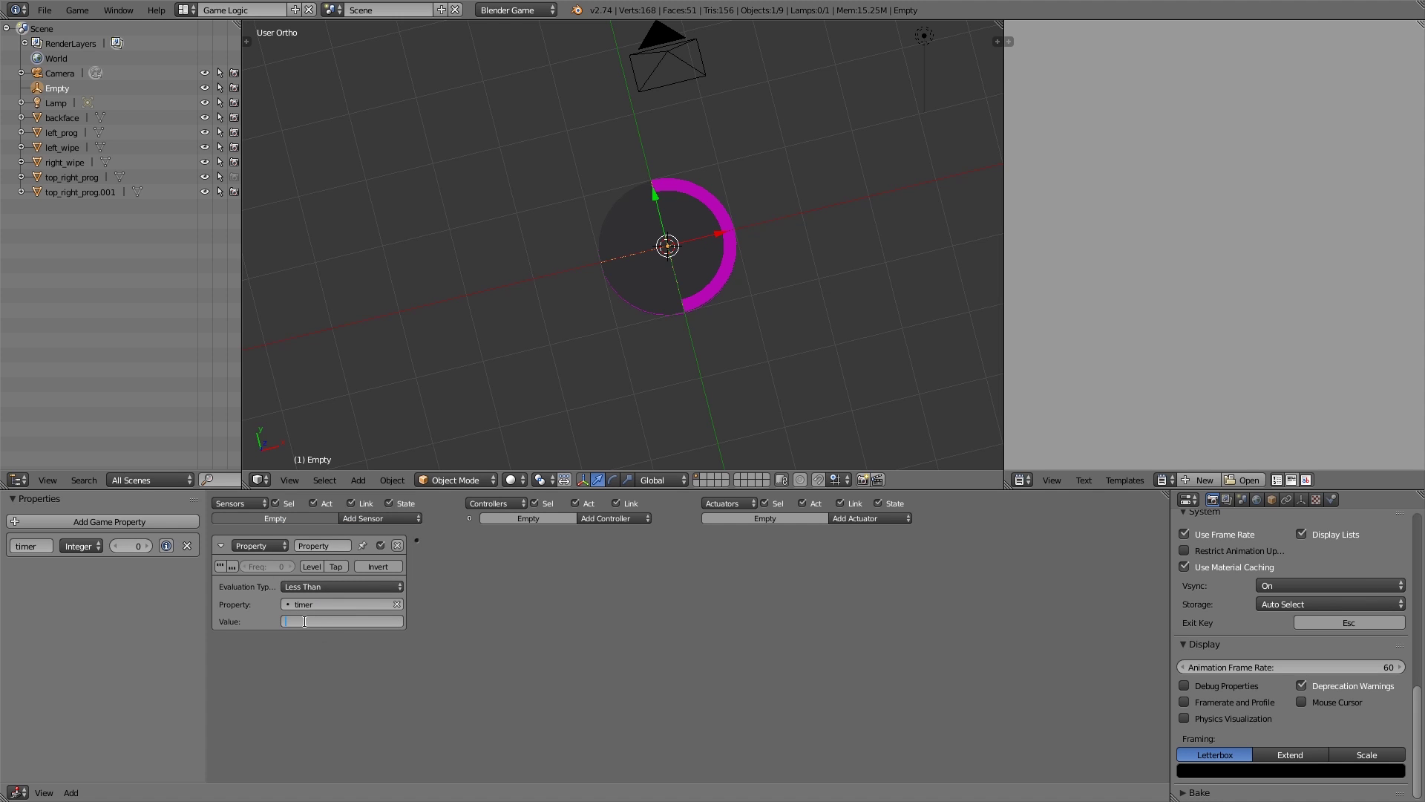
key(Return)
click(220, 566)
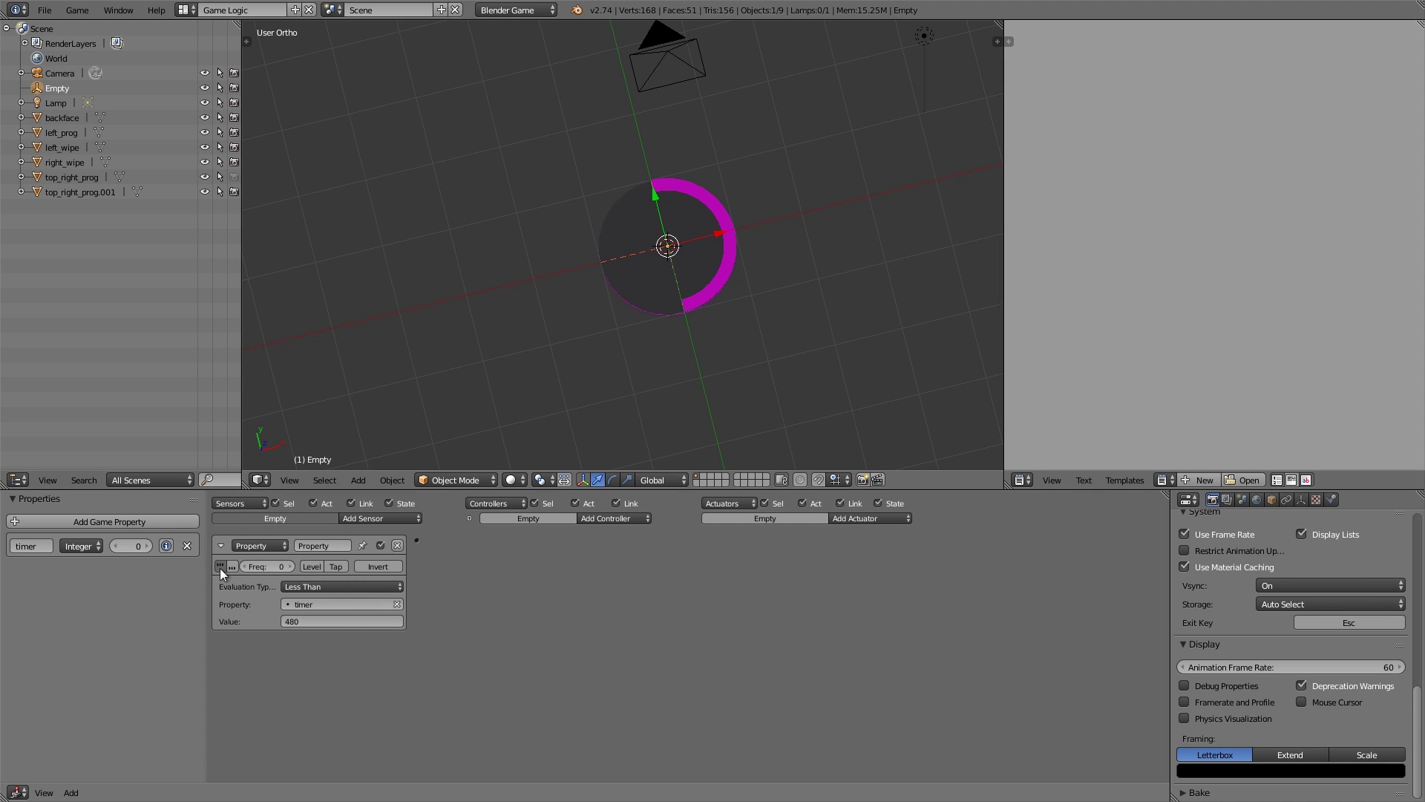
- Add a Property actuator that adds to timer, wired through an And controller
click(891, 518)
click(862, 669)
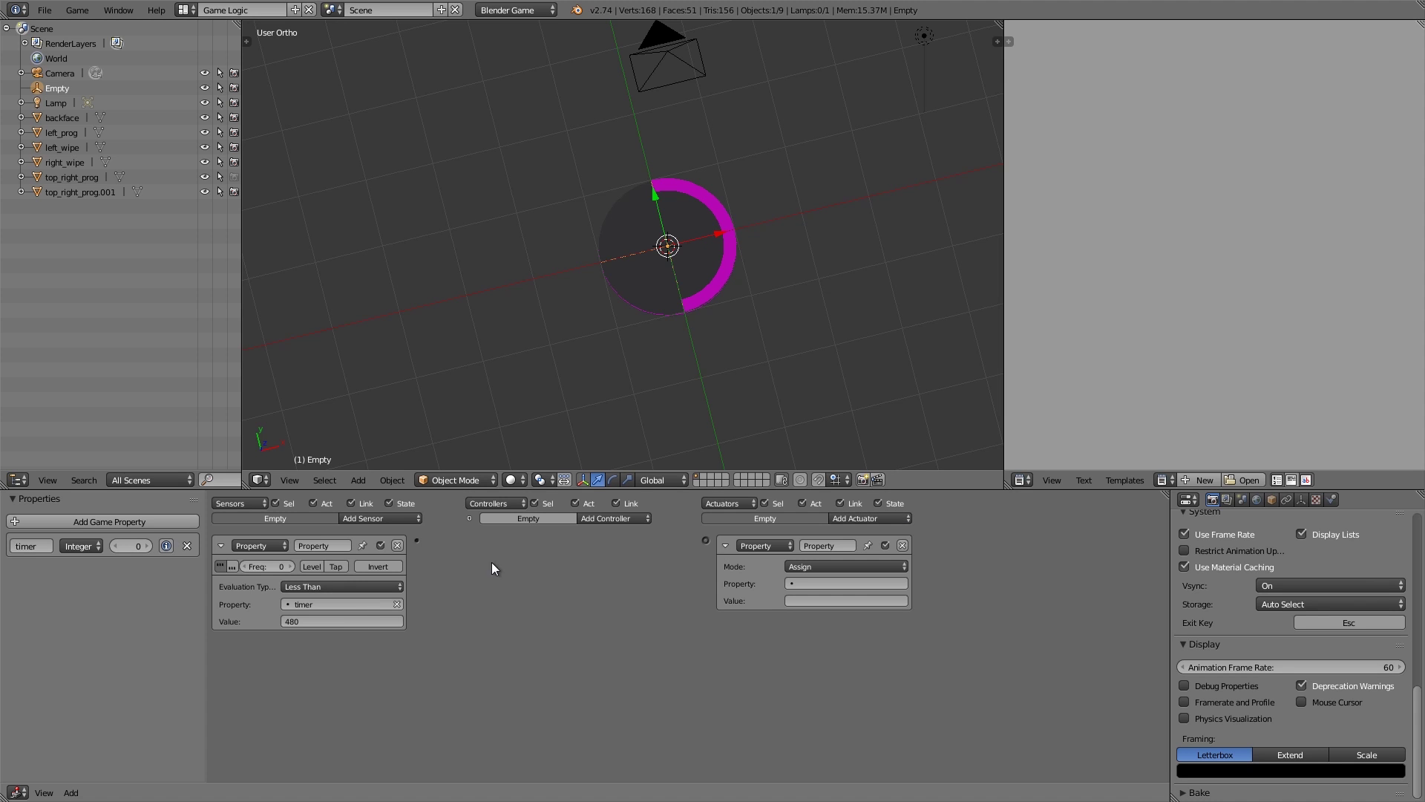
drag(416, 539, 705, 541)
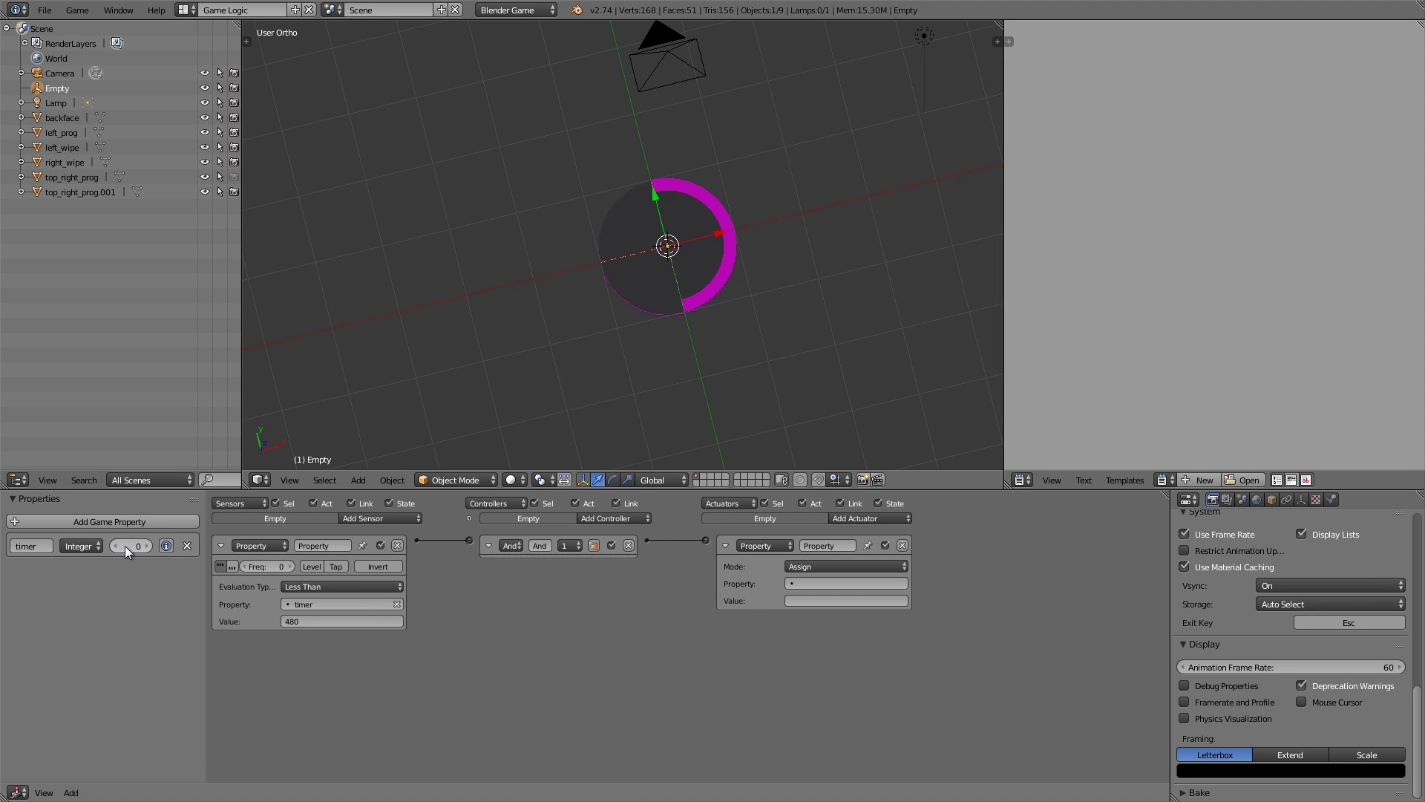
click(839, 584)
click(816, 604)
click(824, 565)
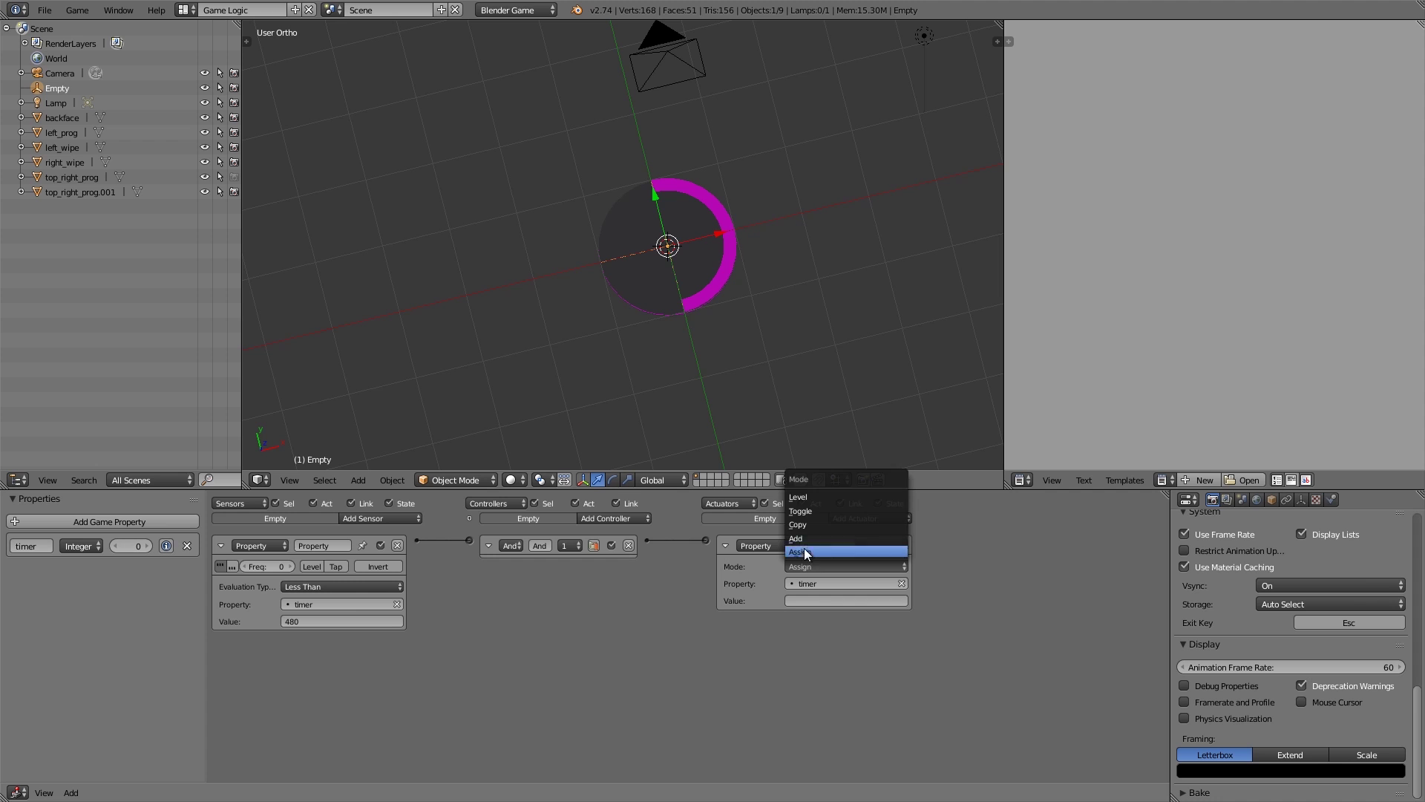
click(817, 548)
click(726, 546)
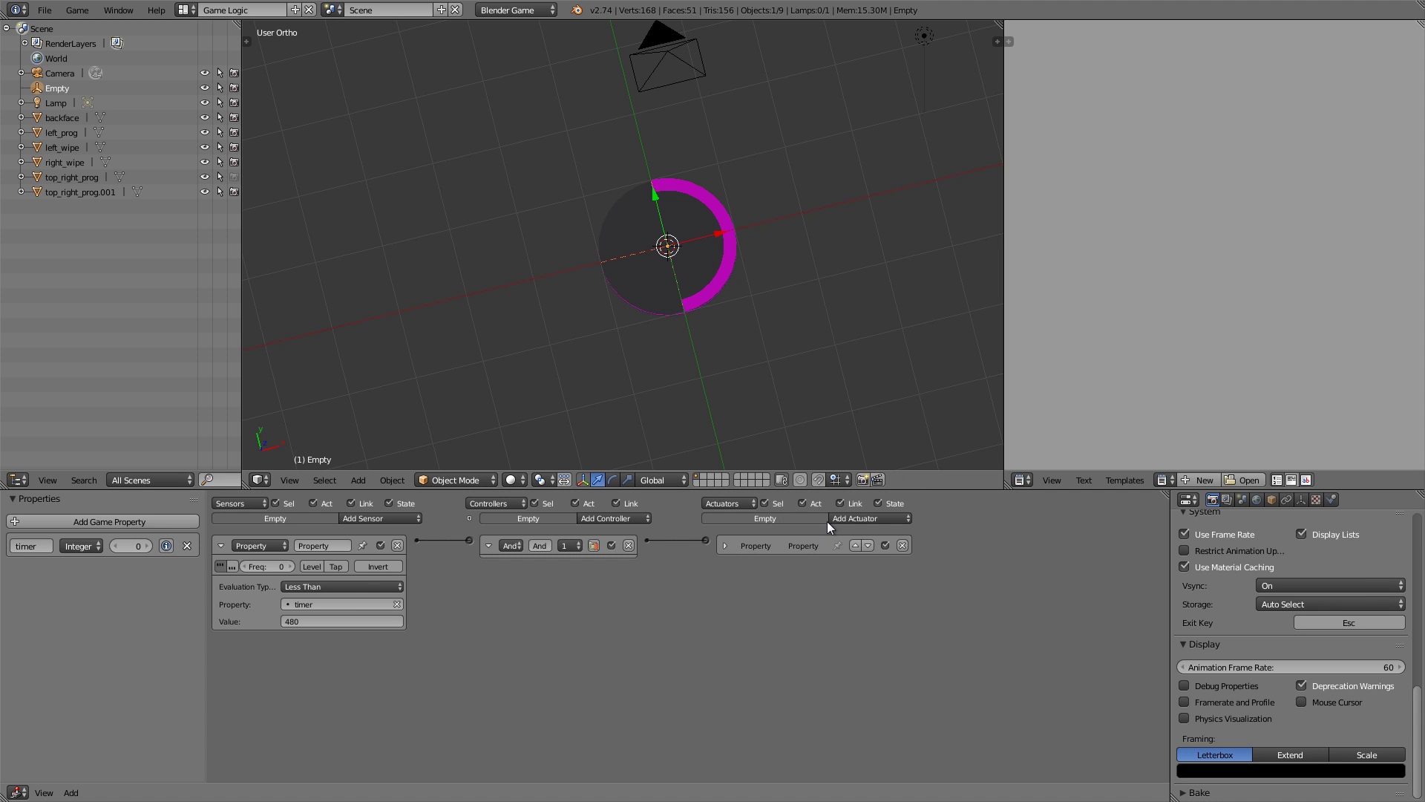
scroll(688, 281, up, 4)
middle_drag(751, 309, 720, 275)
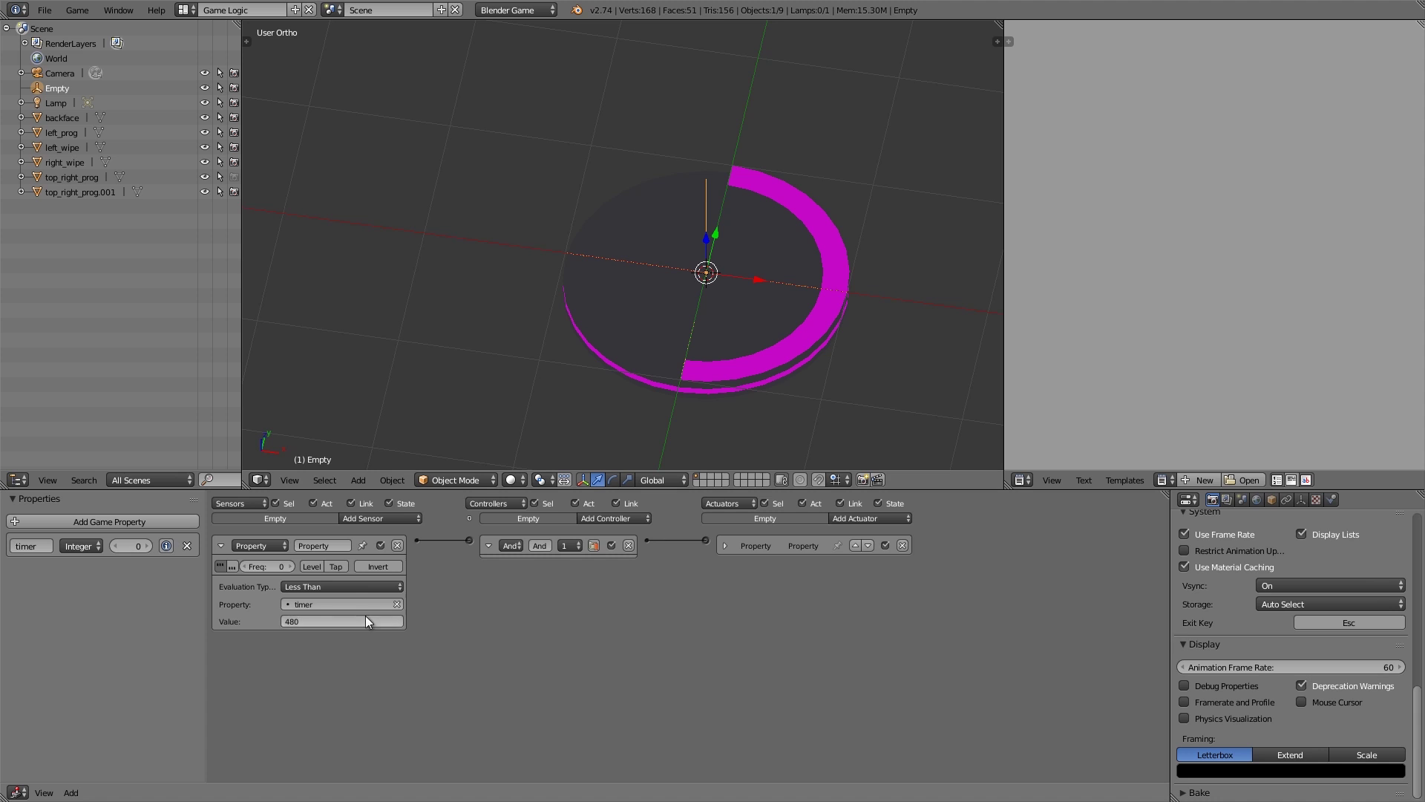
- Add a Simple Motion actuator to the Empty and link it to the And controller
click(853, 518)
click(863, 642)
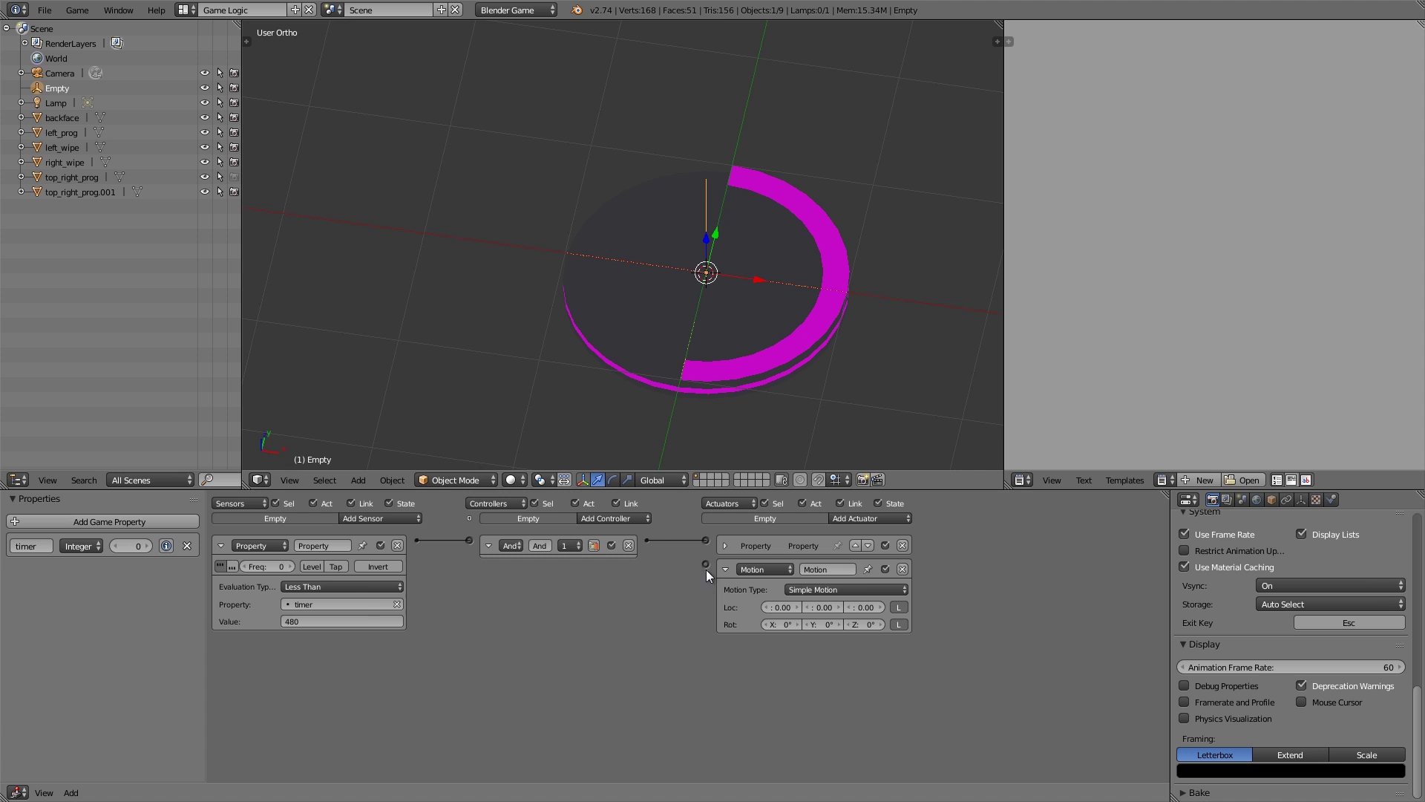
drag(705, 563, 646, 540)
- Compute 360 ÷ 480 = 0.75 in Windows Calculator as the rotation per step
key(alt+Tab)
click(1046, 296)
click(1047, 273)
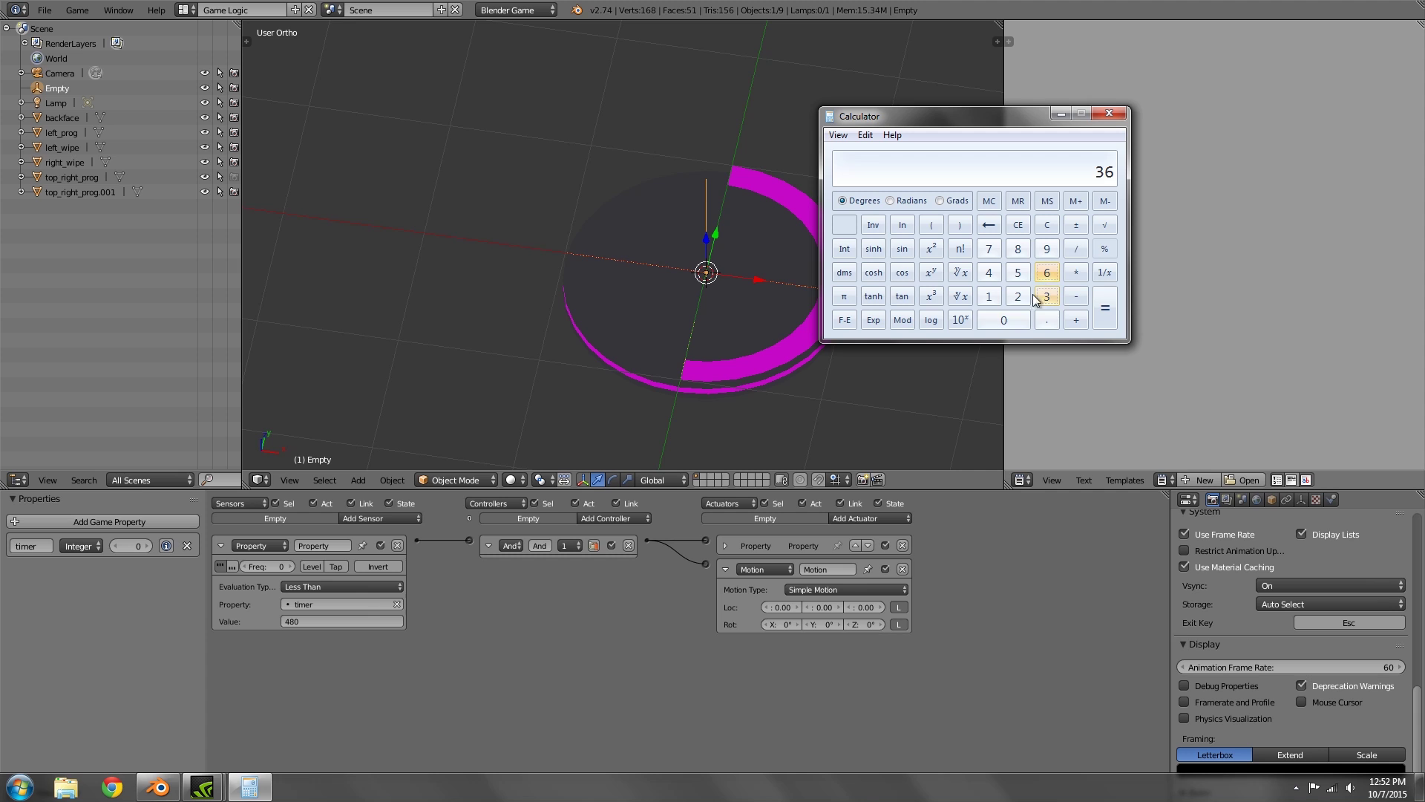
click(1004, 320)
click(1075, 248)
click(989, 272)
click(1017, 249)
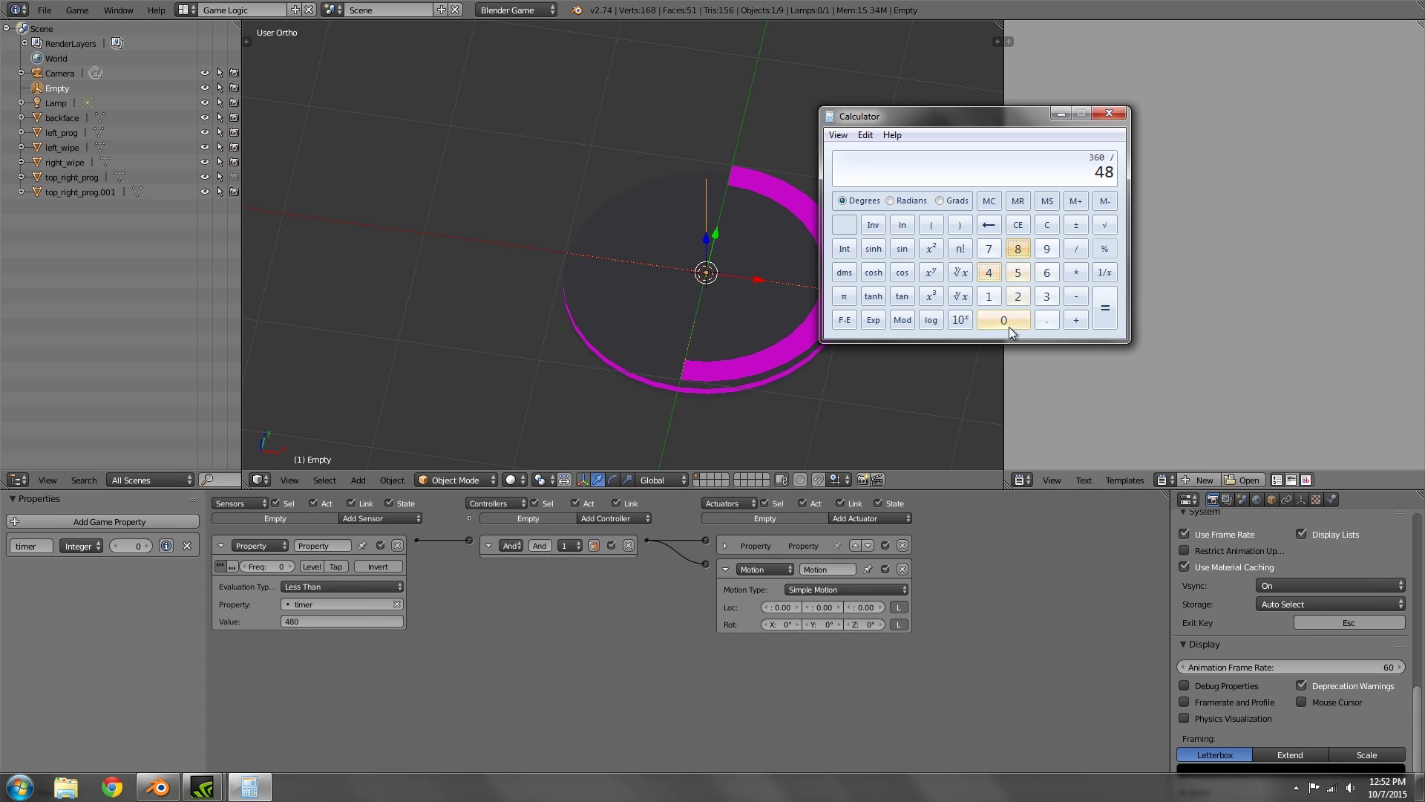
click(1008, 326)
click(1103, 308)
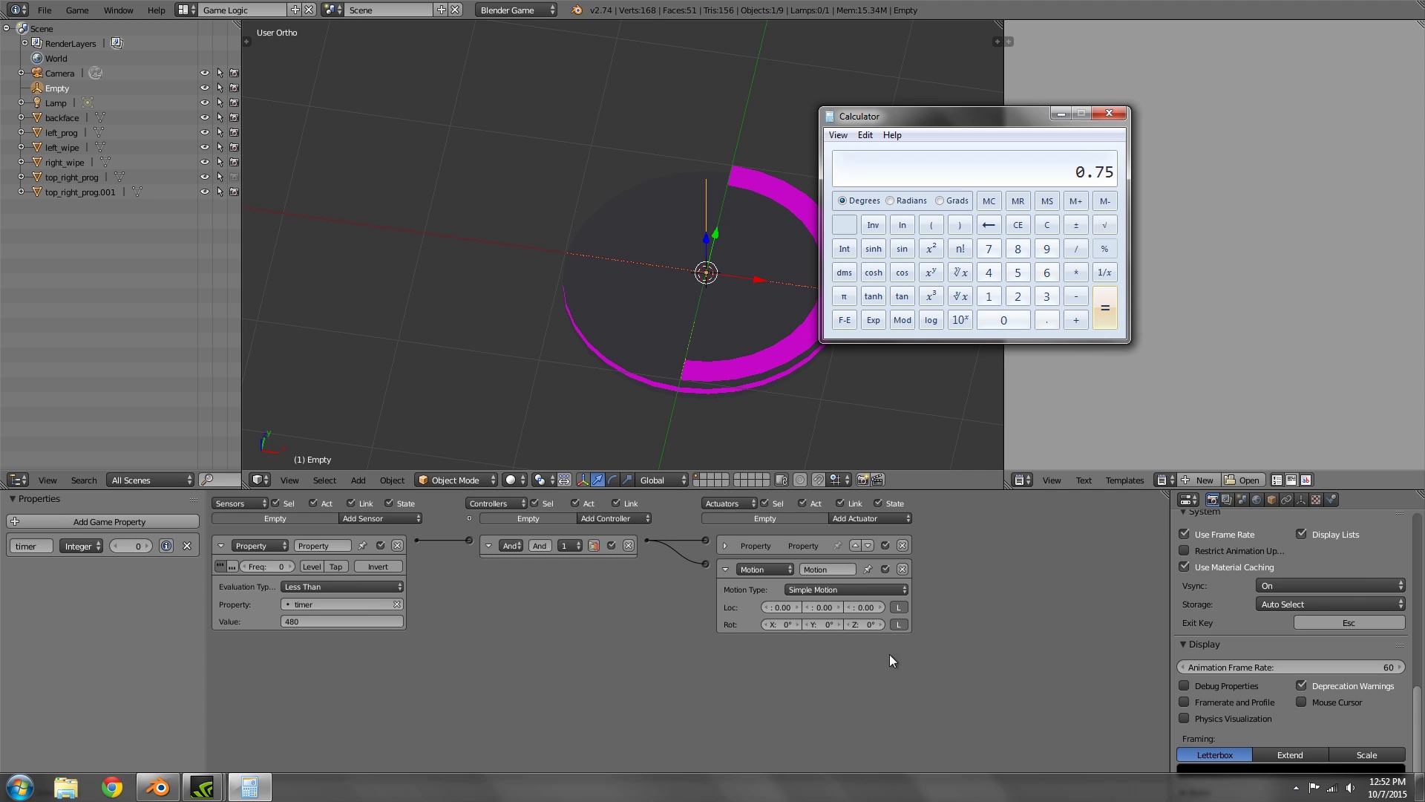
click(863, 625)
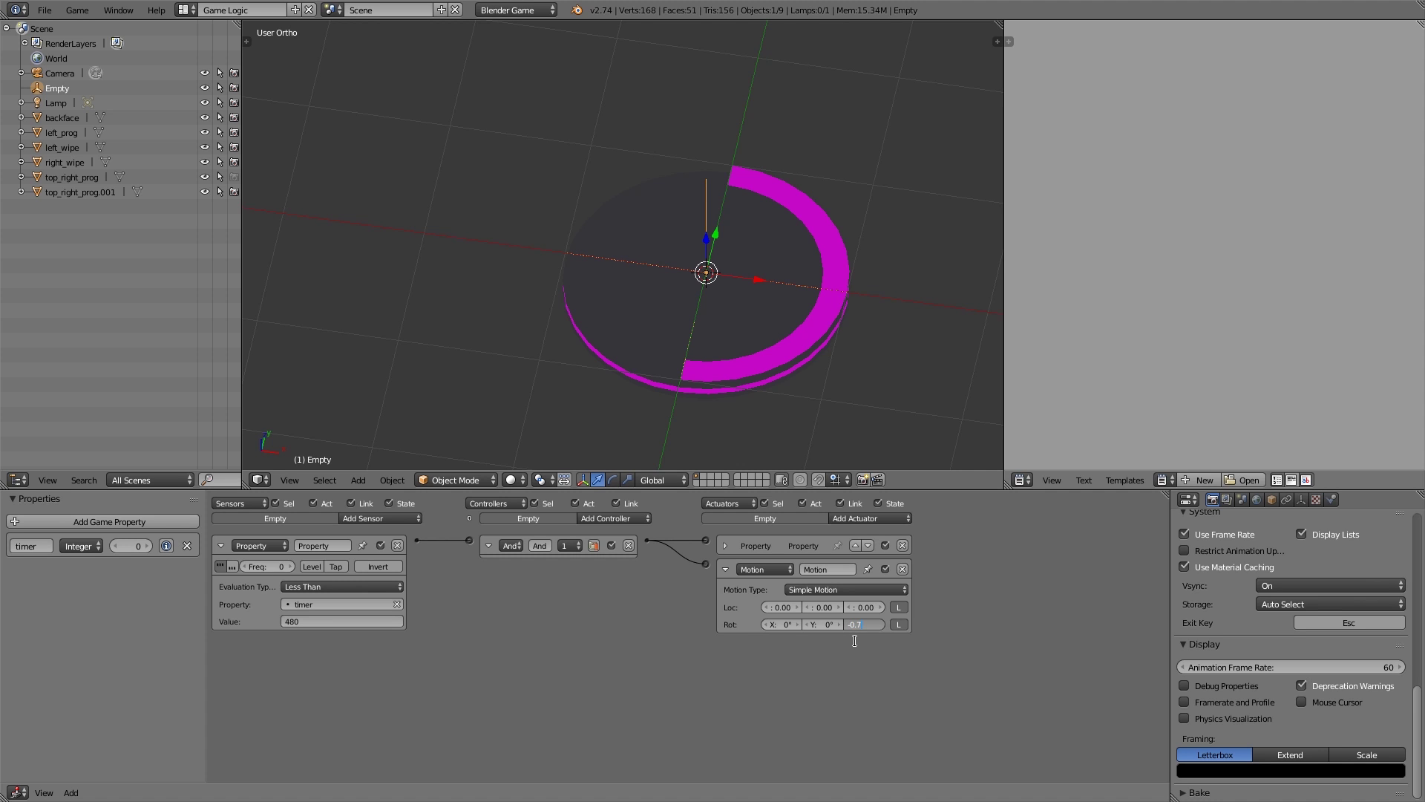
- Enter -0.75 as the Motion actuator's Z rotation and restore the logic bricks' normal size
key(Return)
scroll(906, 686, up, 3)
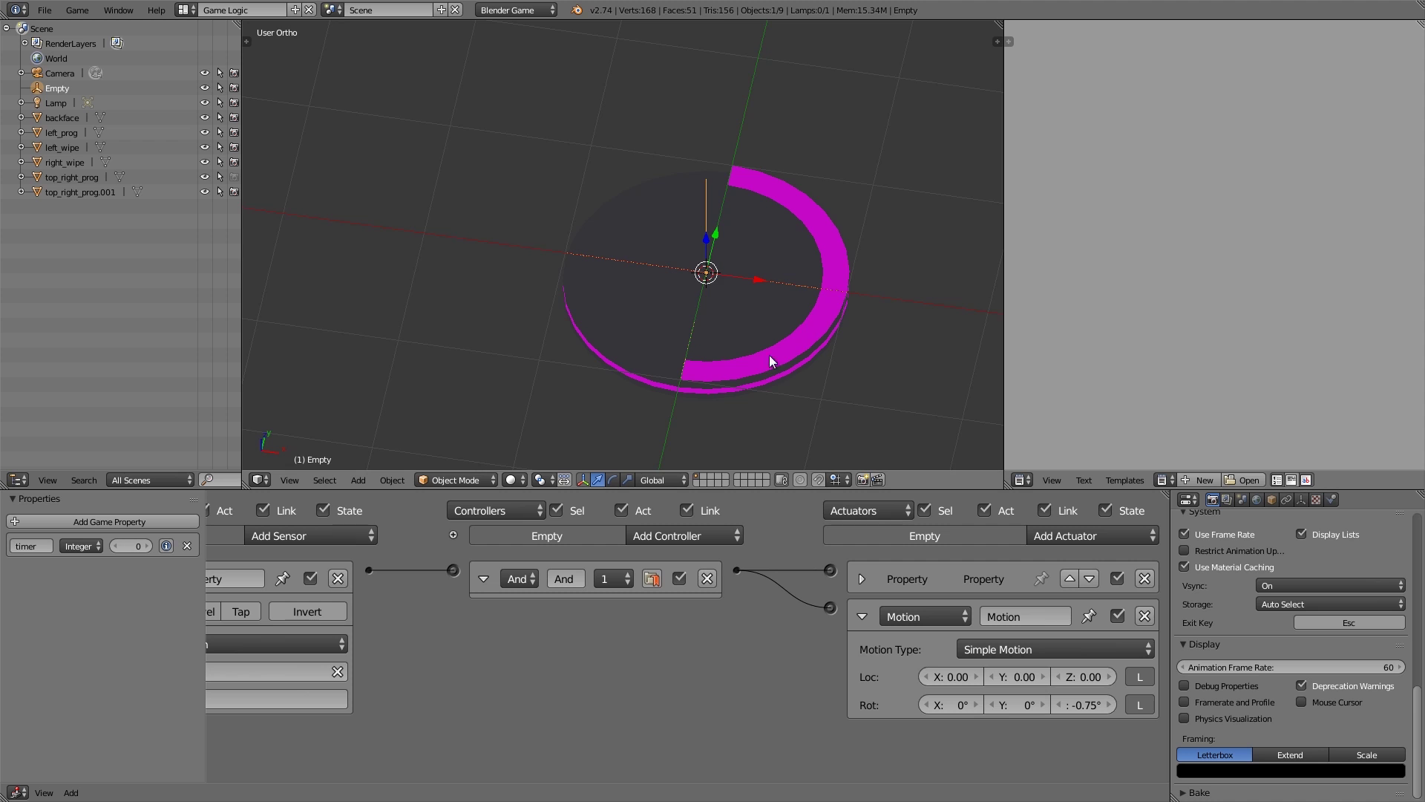
middle_drag(787, 323, 724, 215)
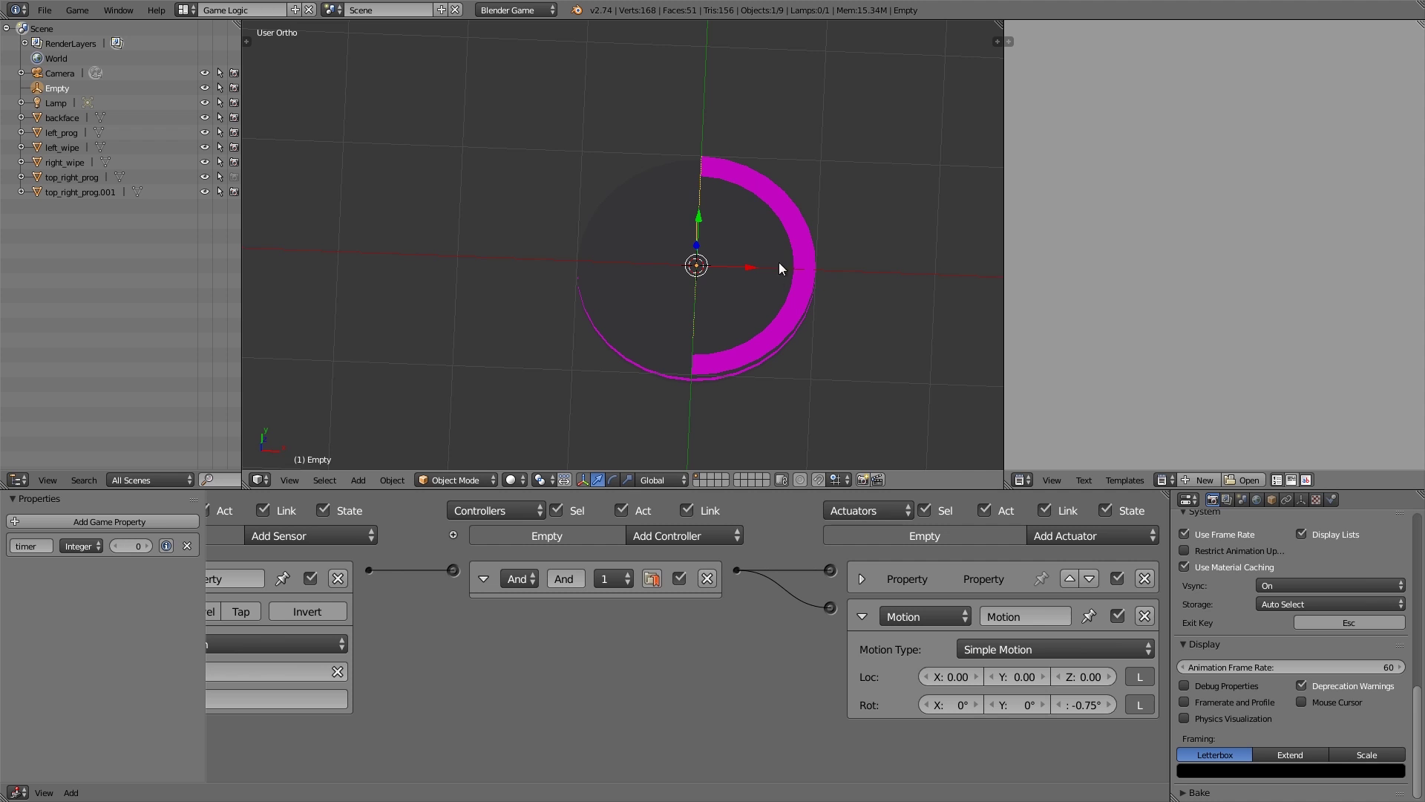
key(ctrl+z)
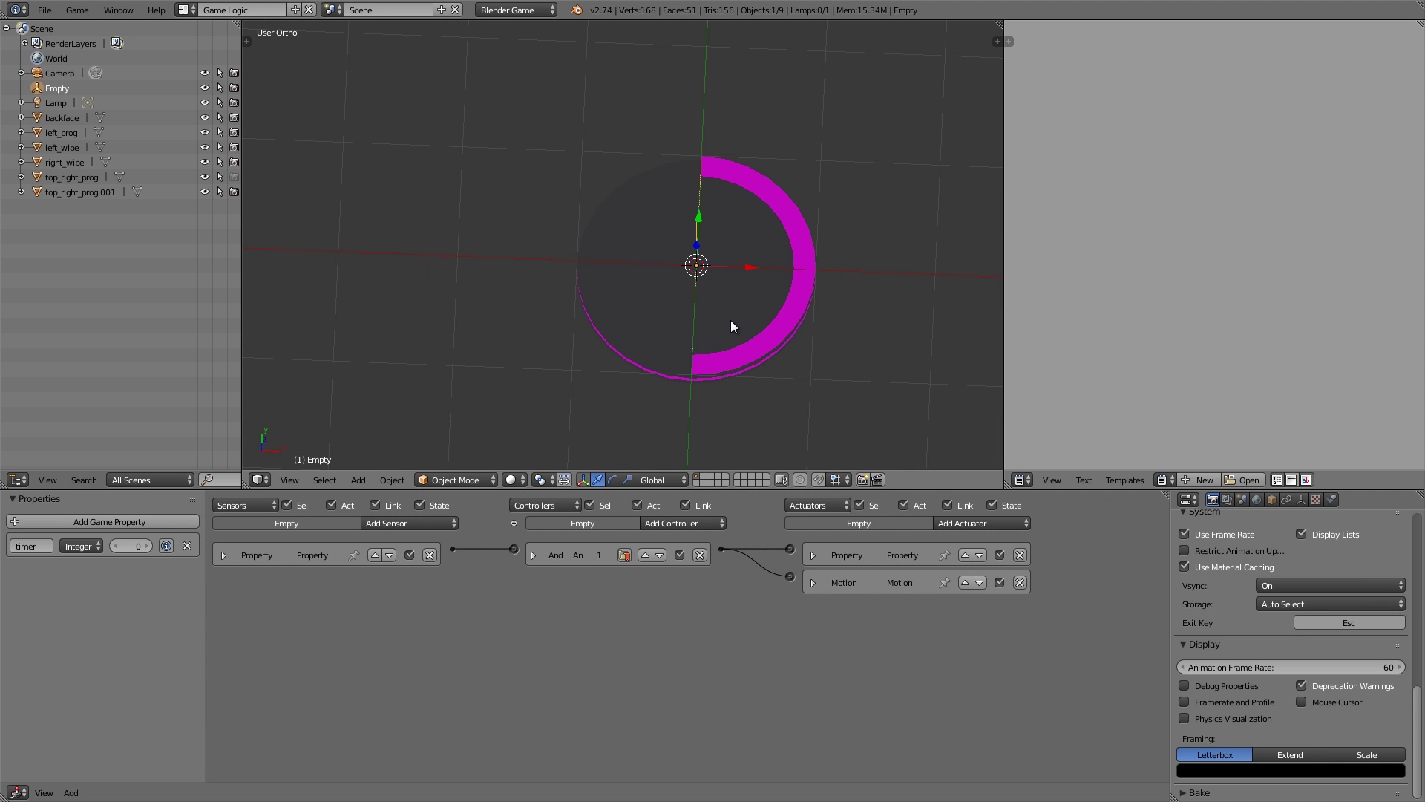
- Orbit the view to a lower angle and select the left_wipe half-disc
middle_drag(731, 321, 645, 364)
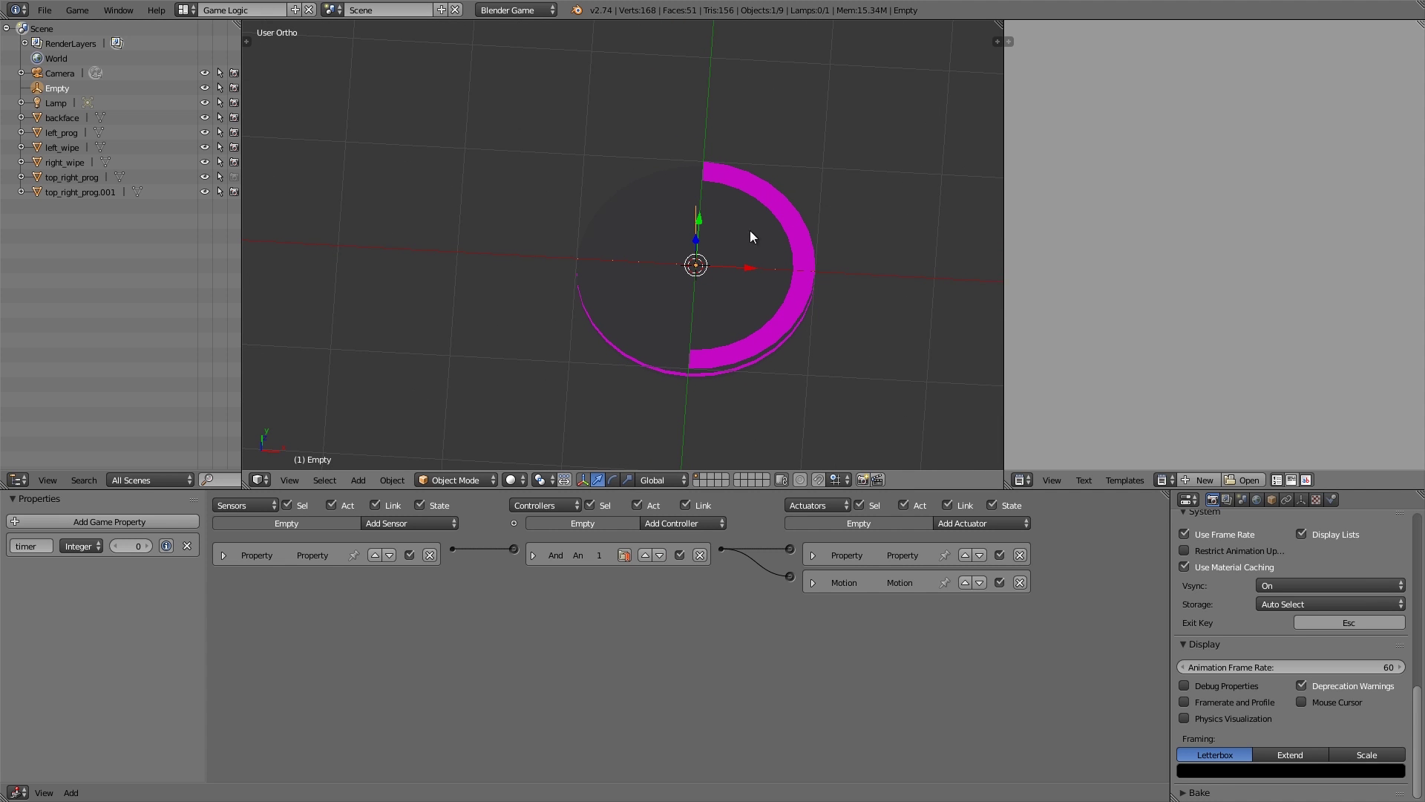
middle_drag(749, 236, 741, 282)
right_click(740, 283)
- In the Object tab, change the wipe object's name prefix to 'right'
key(r)
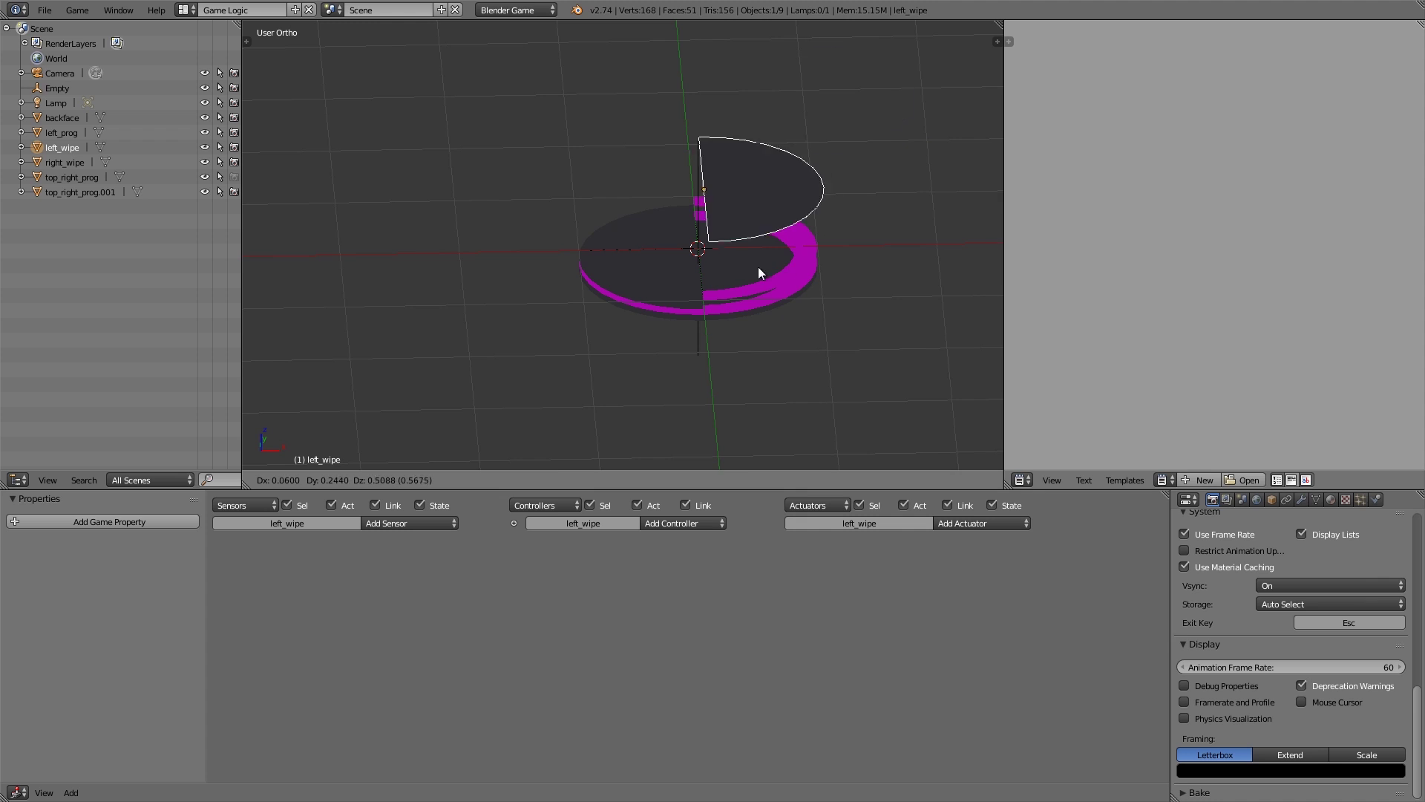
key(Escape)
click(1273, 499)
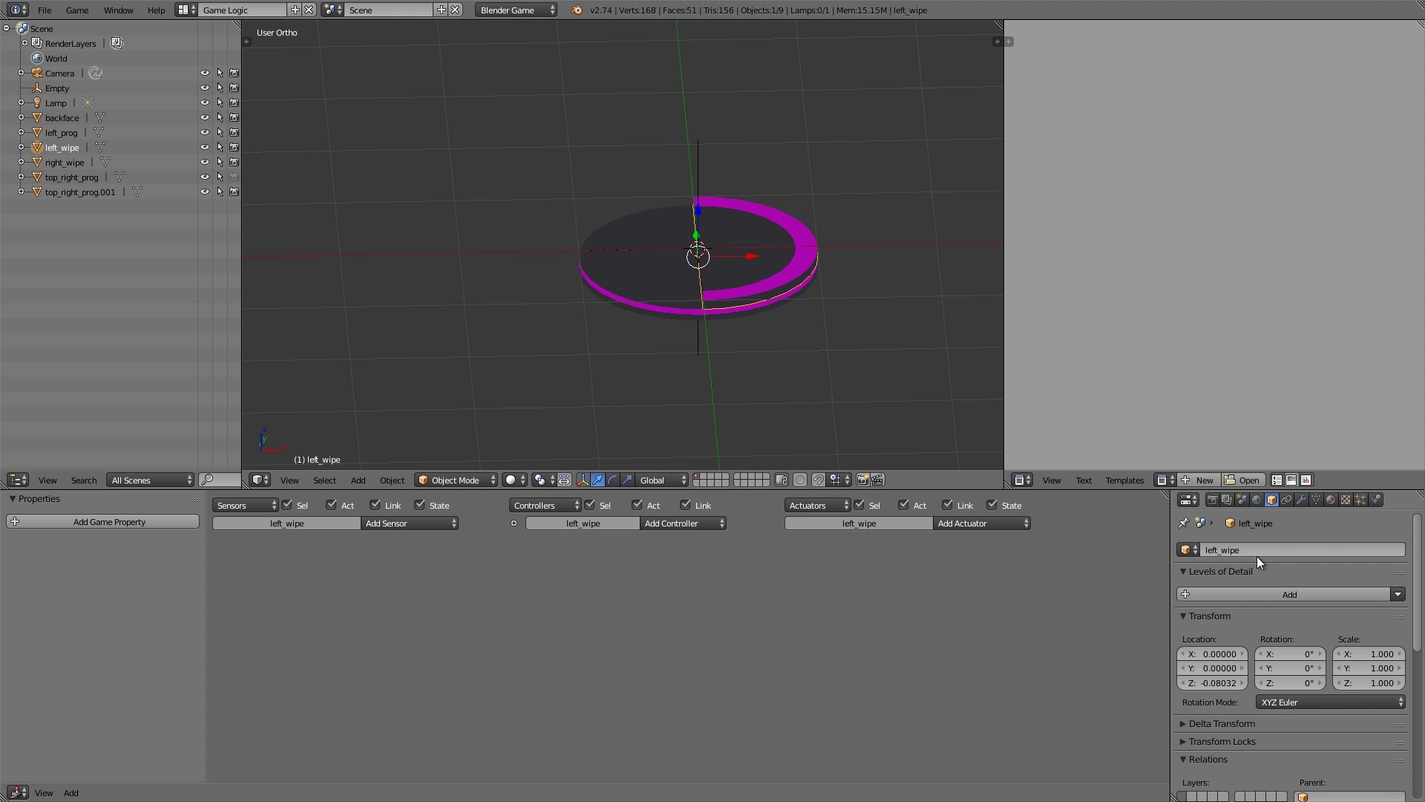
click(1226, 550)
drag(1203, 550, 1220, 550)
text(right)
key(Return)
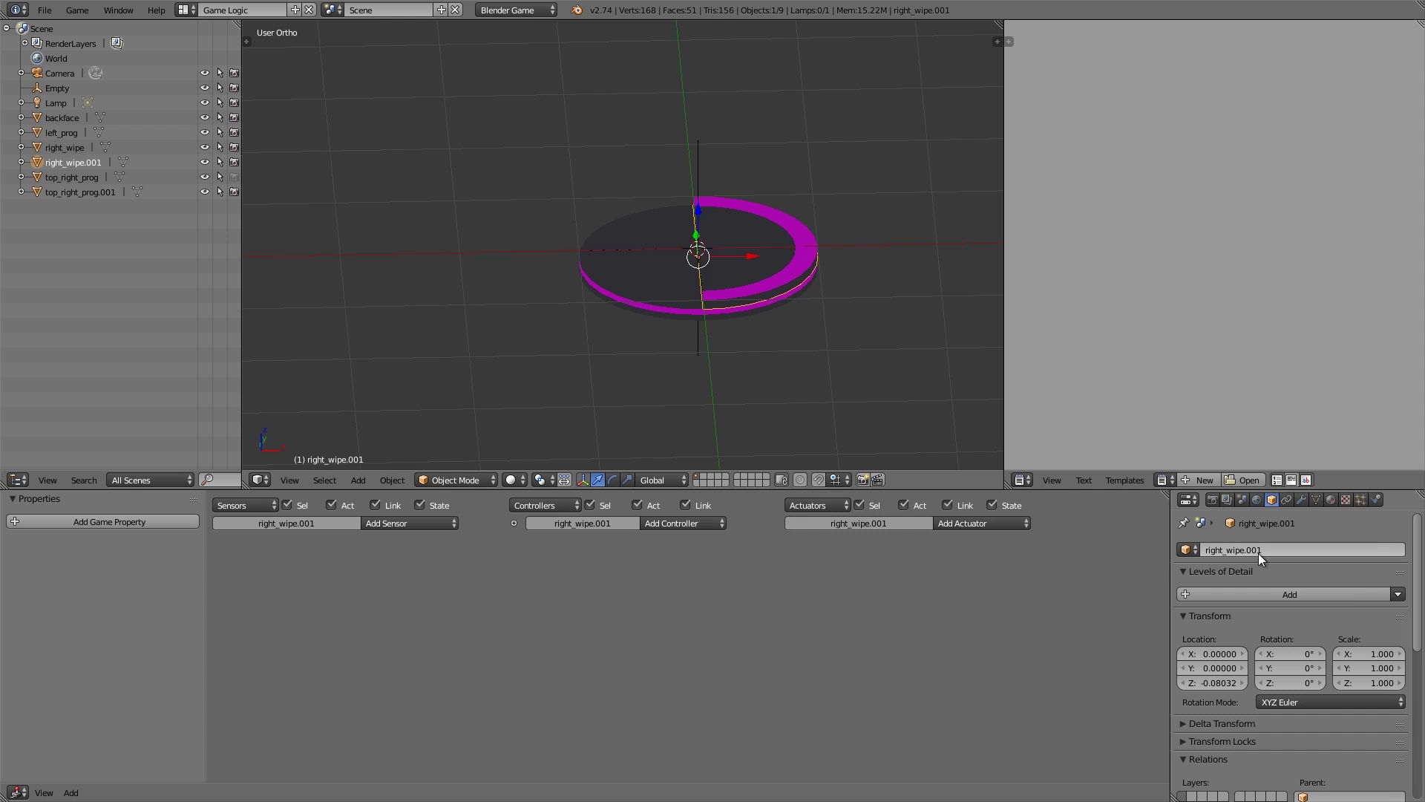
- Rotate the object 180° about the Y axis
key(r)
key(y)
key(1)
key(8)
key(0)
key(Return)
- Rename the object to left_wipe
click(1225, 550)
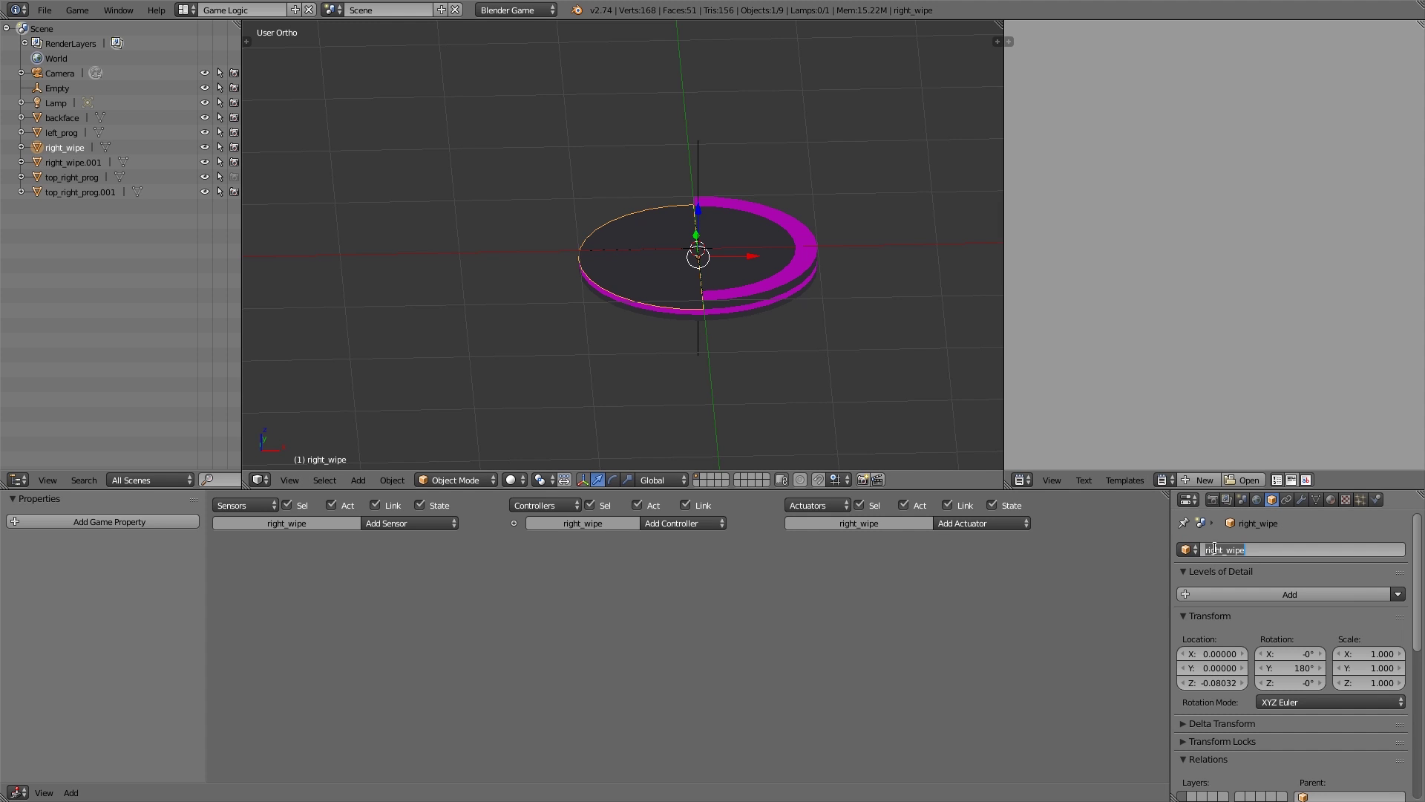
drag(1219, 550, 1179, 539)
text(left)
key(Return)
- Add a Parent actuator to right_wipe.001
scroll(798, 319, up, 4)
right_click(798, 319)
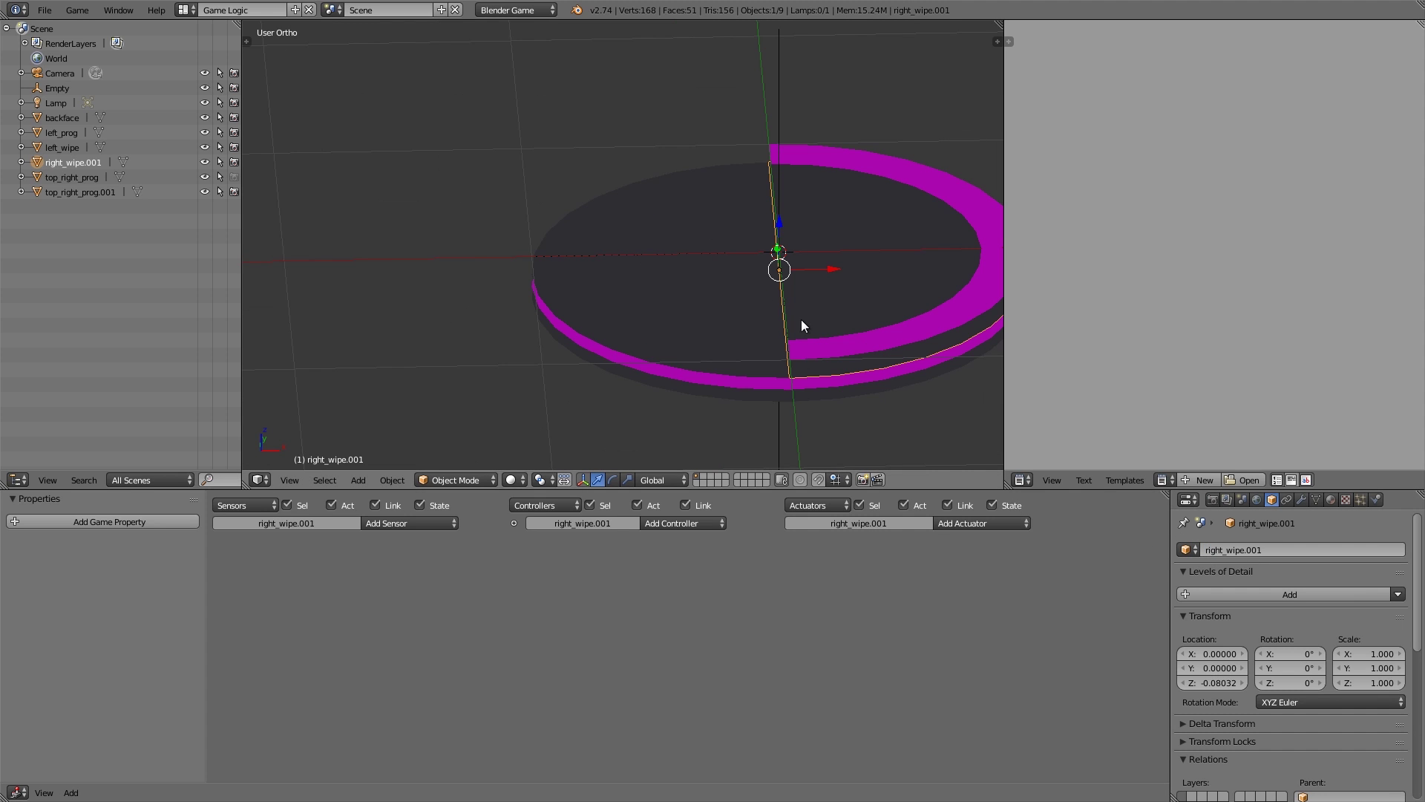
click(956, 523)
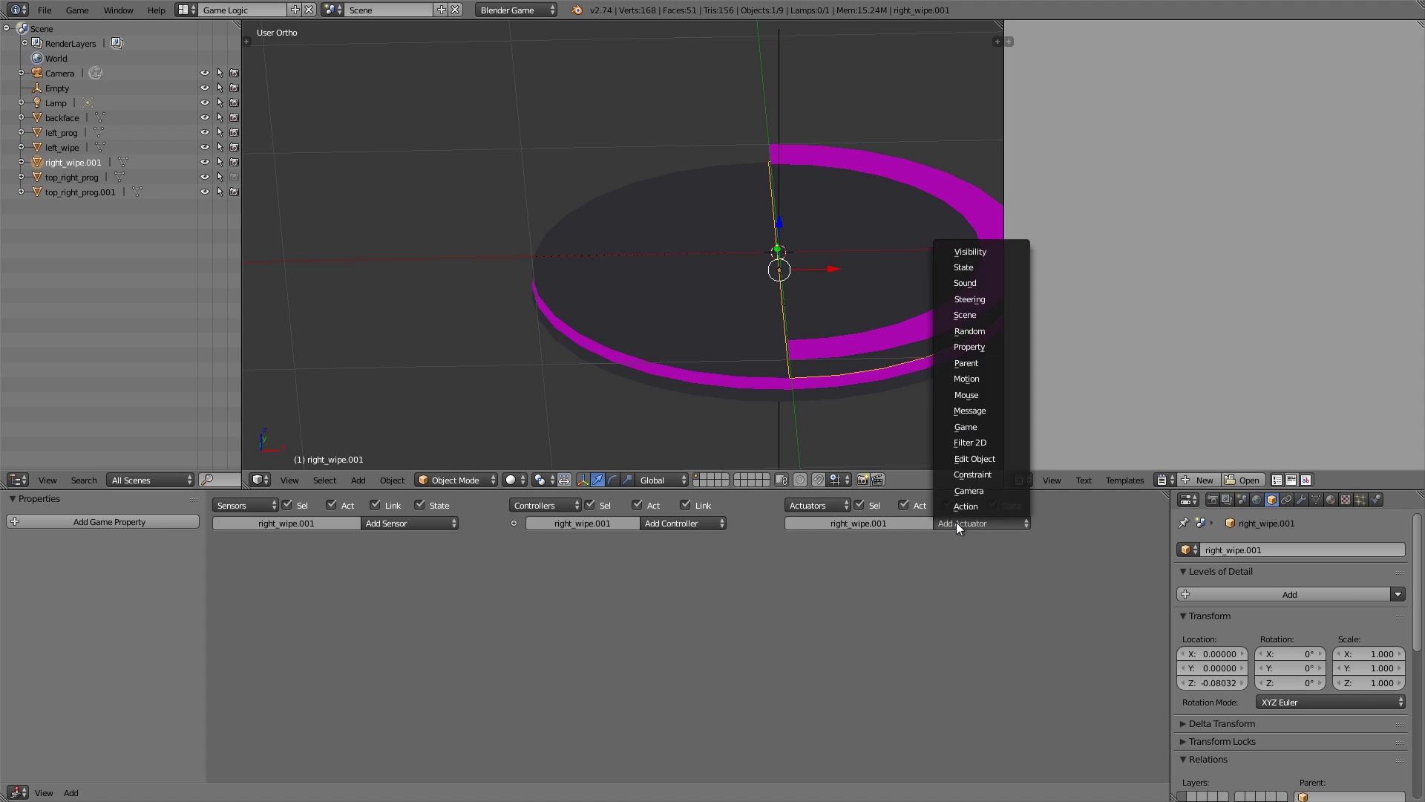
click(961, 525)
click(972, 527)
click(967, 363)
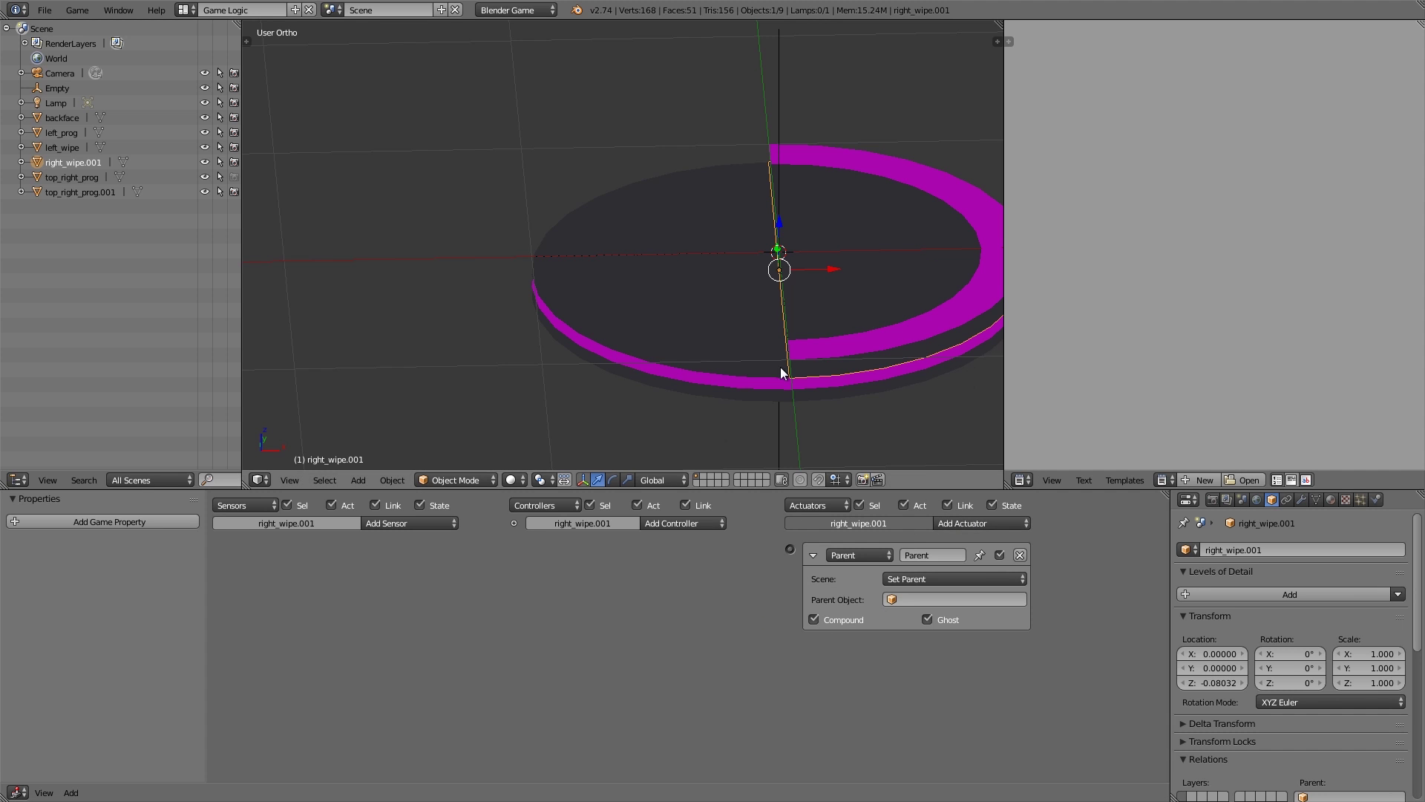
- Add the Empty, give it an Always sensor and And controller, and link them to the Parent actuator
middle_drag(781, 367, 748, 226)
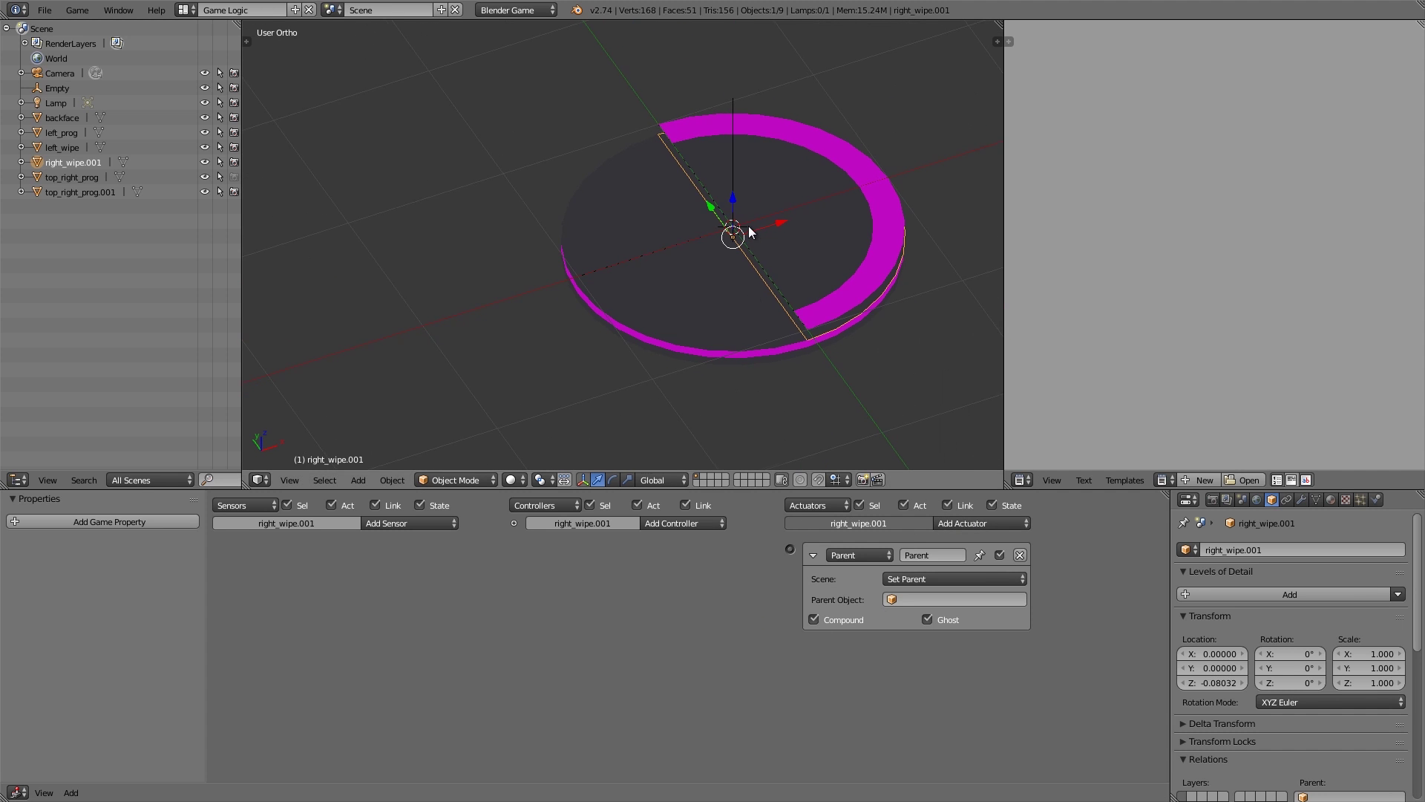
shift+right_click(731, 167)
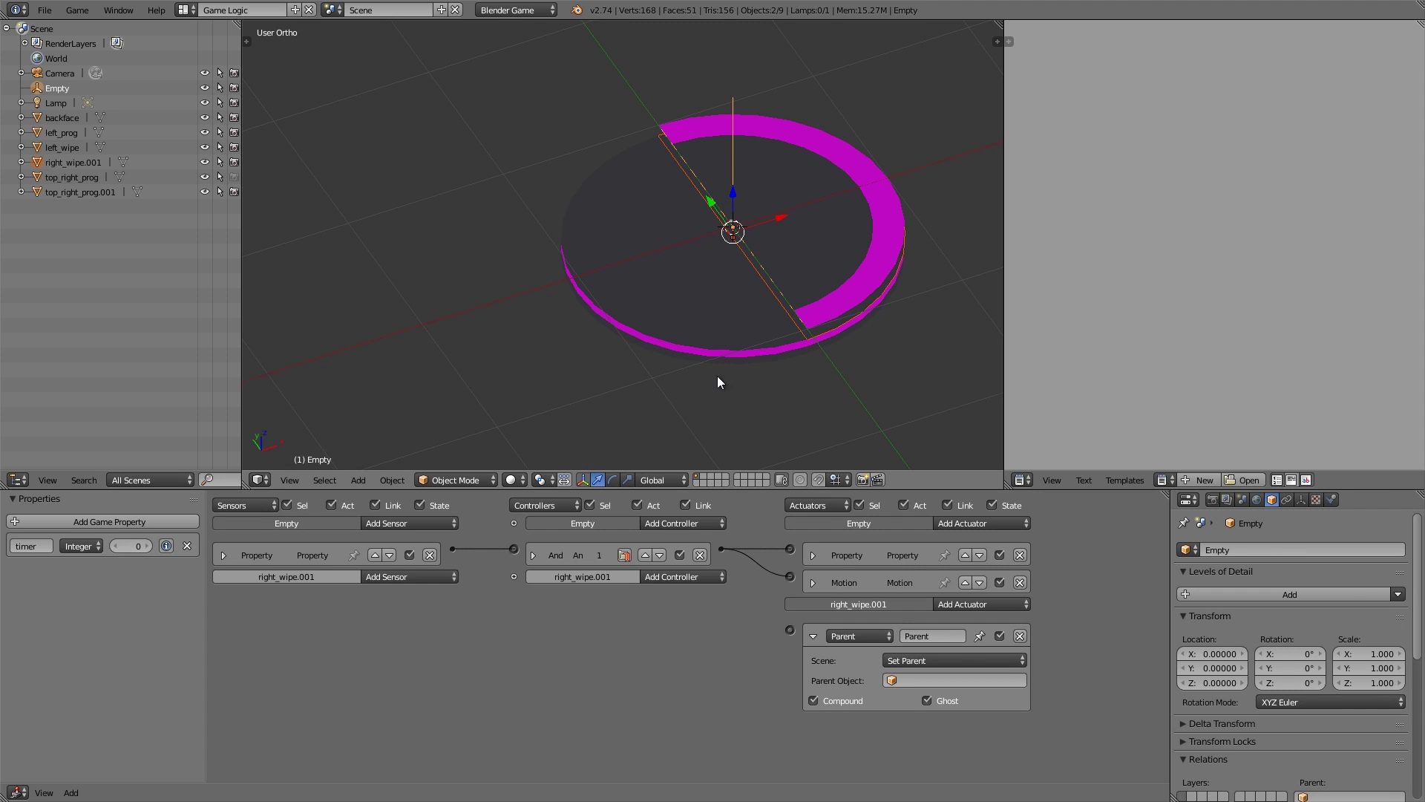
click(395, 524)
click(398, 555)
click(658, 525)
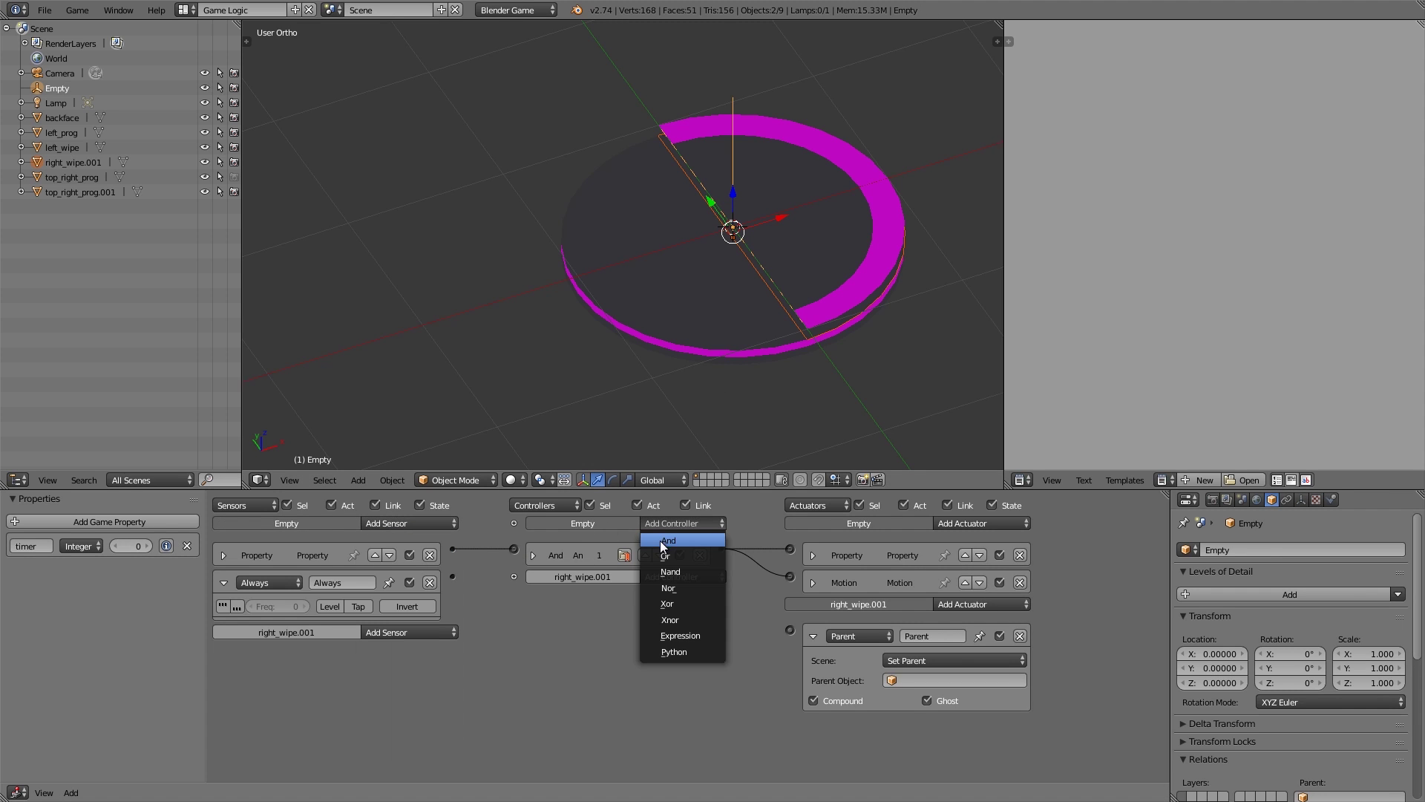
click(662, 542)
drag(497, 575, 514, 576)
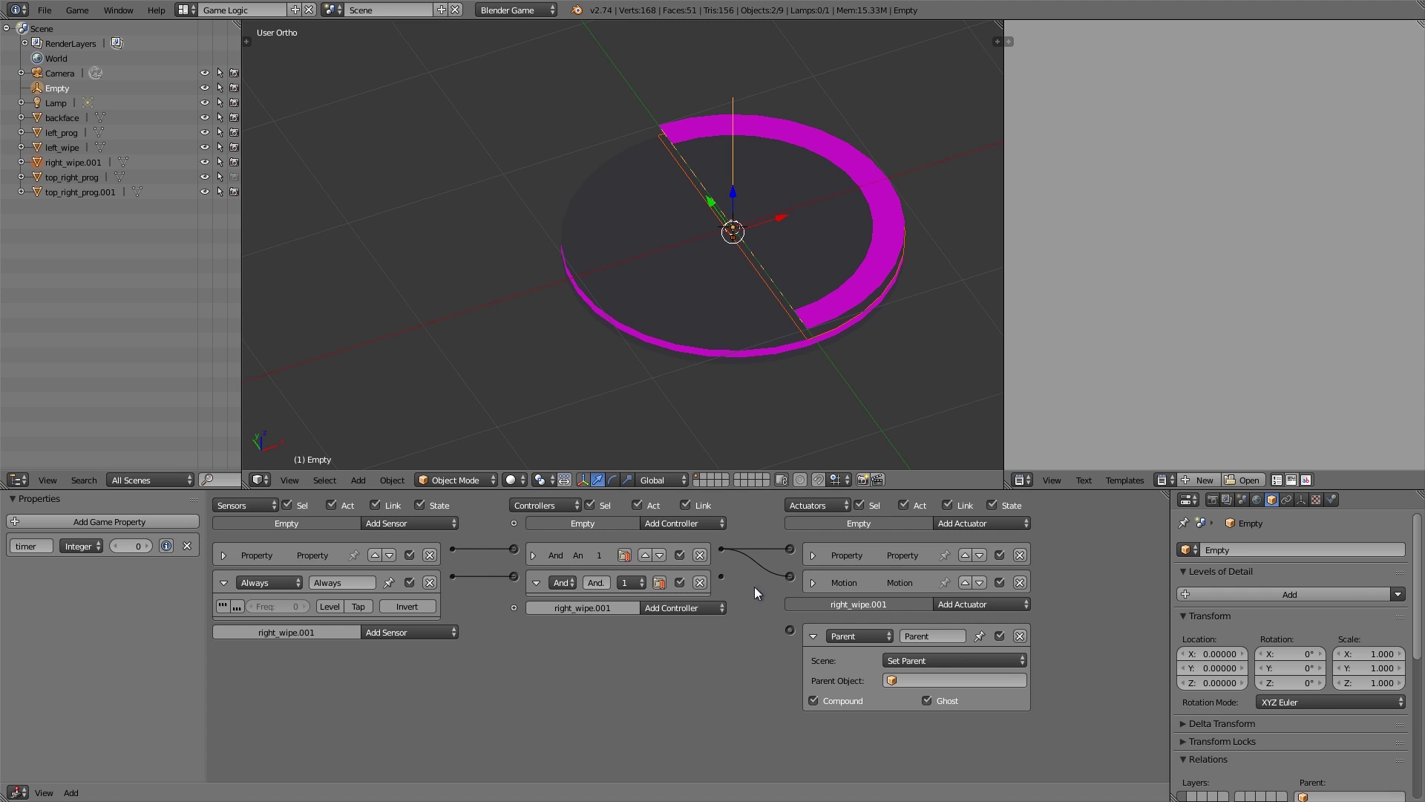
drag(720, 577, 792, 635)
- Add a Property sensor on the Empty checking timer Greater Than 239
click(812, 636)
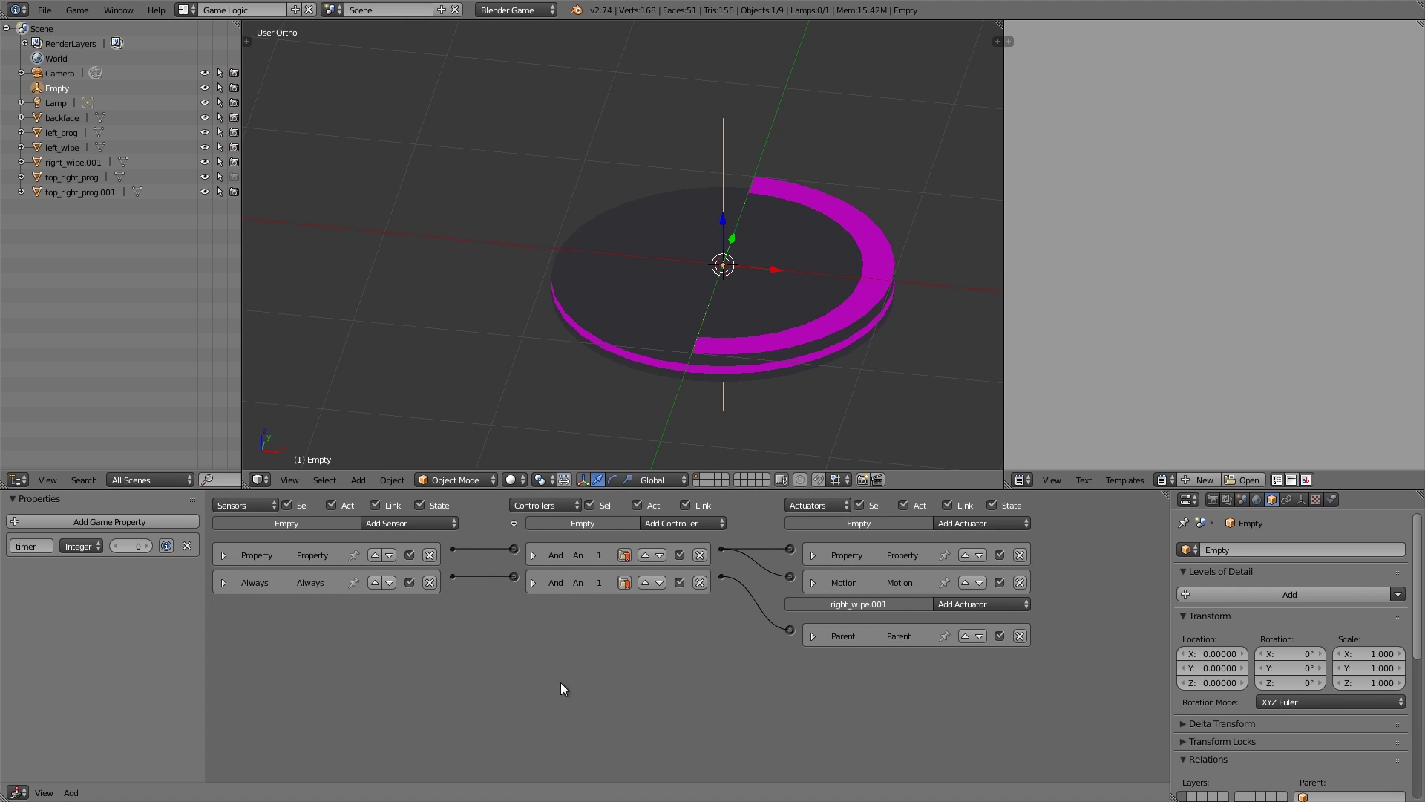
click(381, 523)
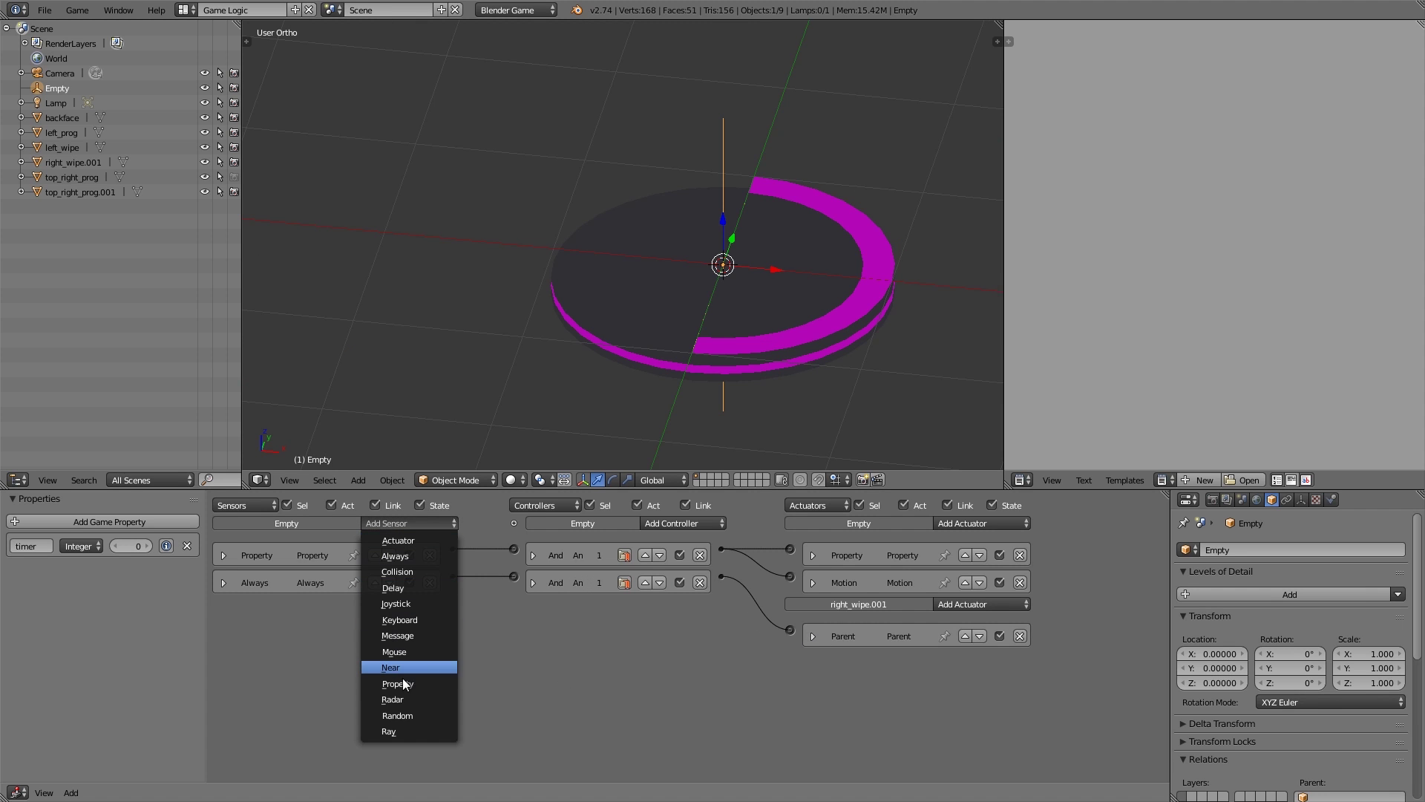
click(407, 684)
click(338, 678)
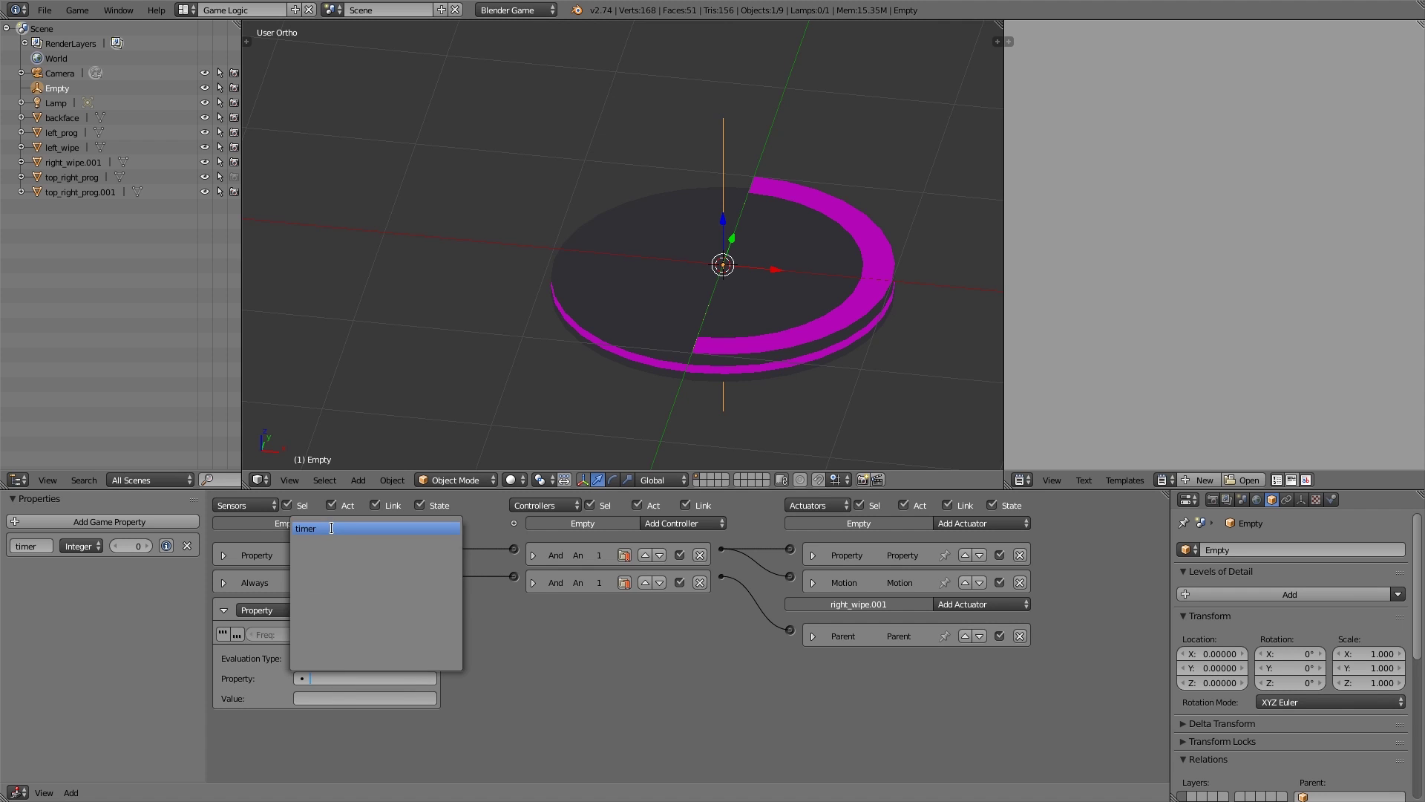
click(334, 529)
click(314, 657)
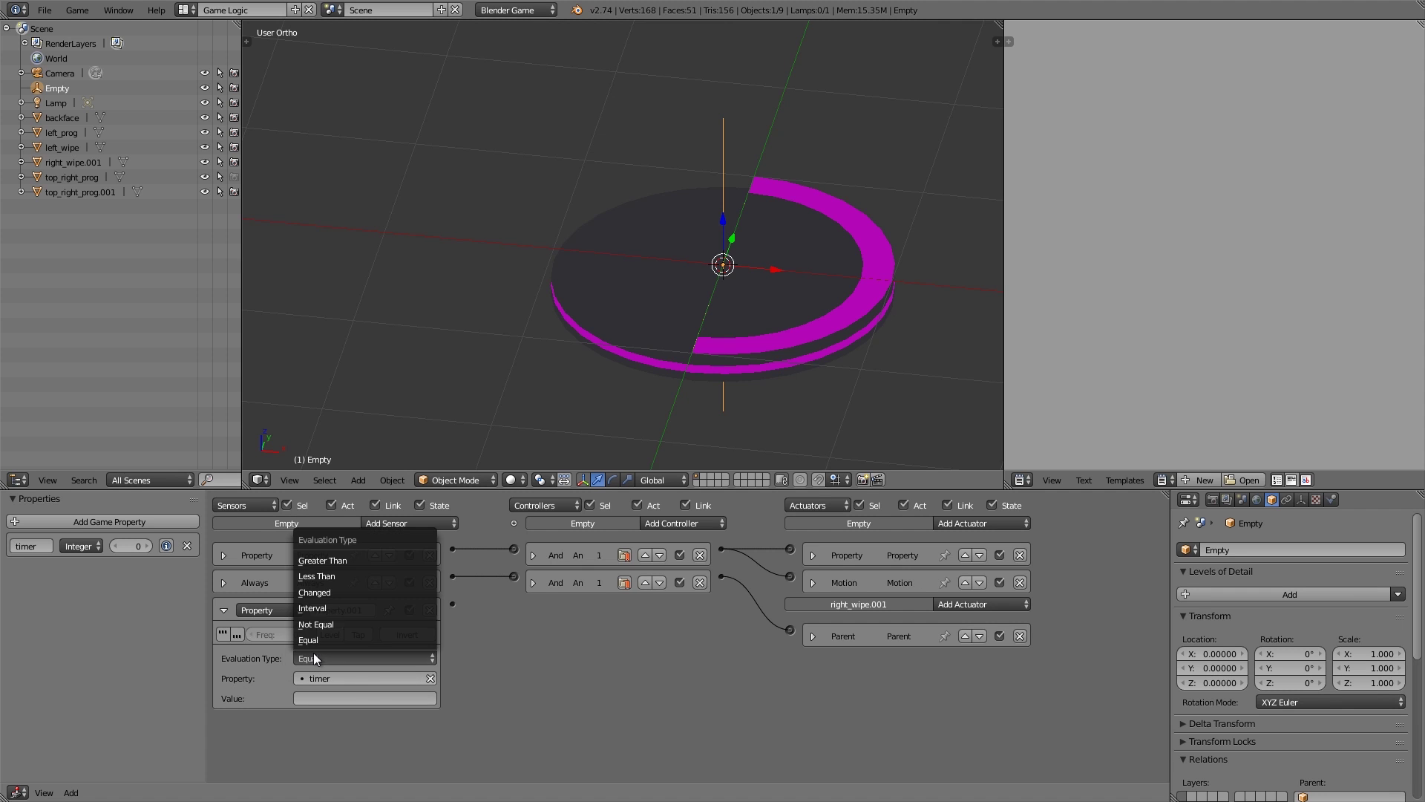
click(313, 561)
click(224, 555)
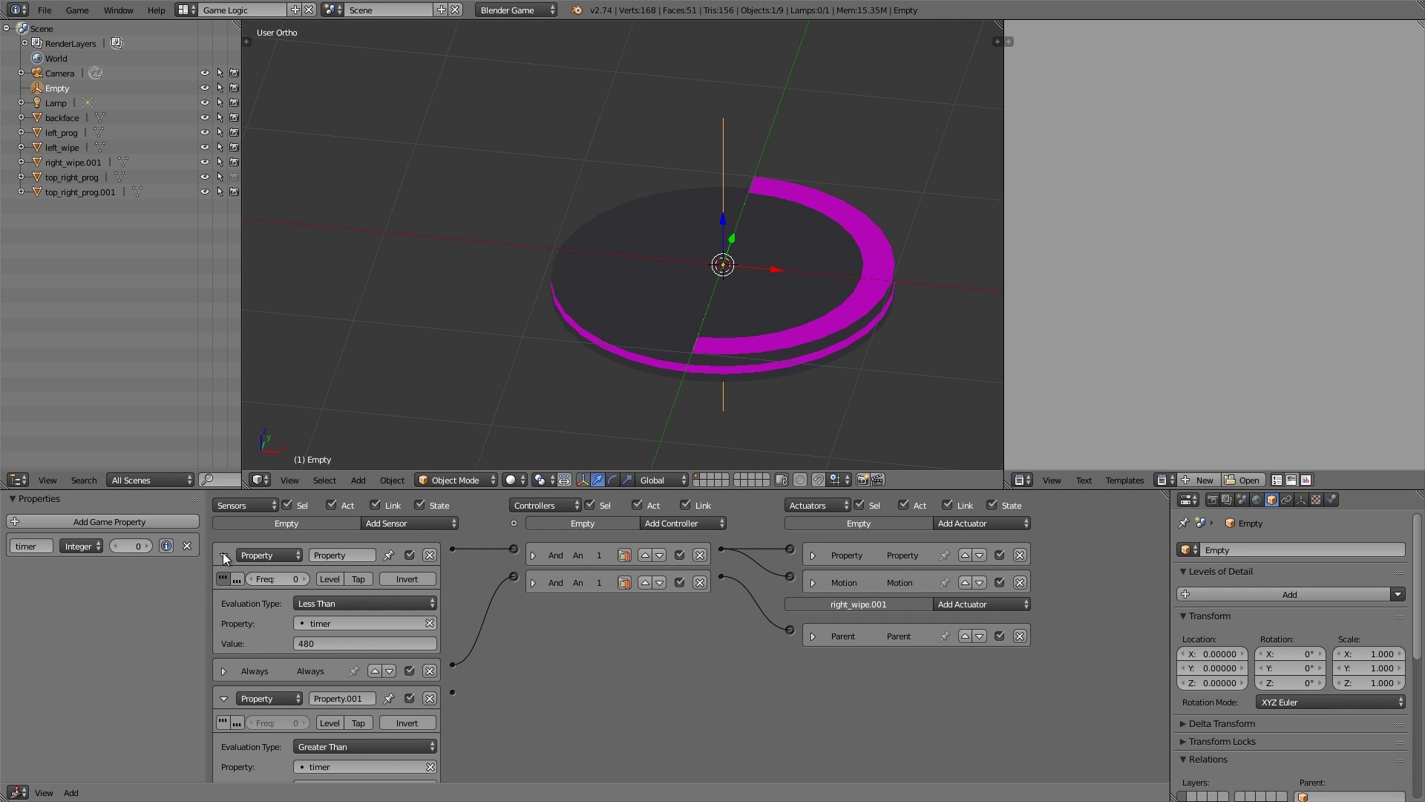
click(223, 555)
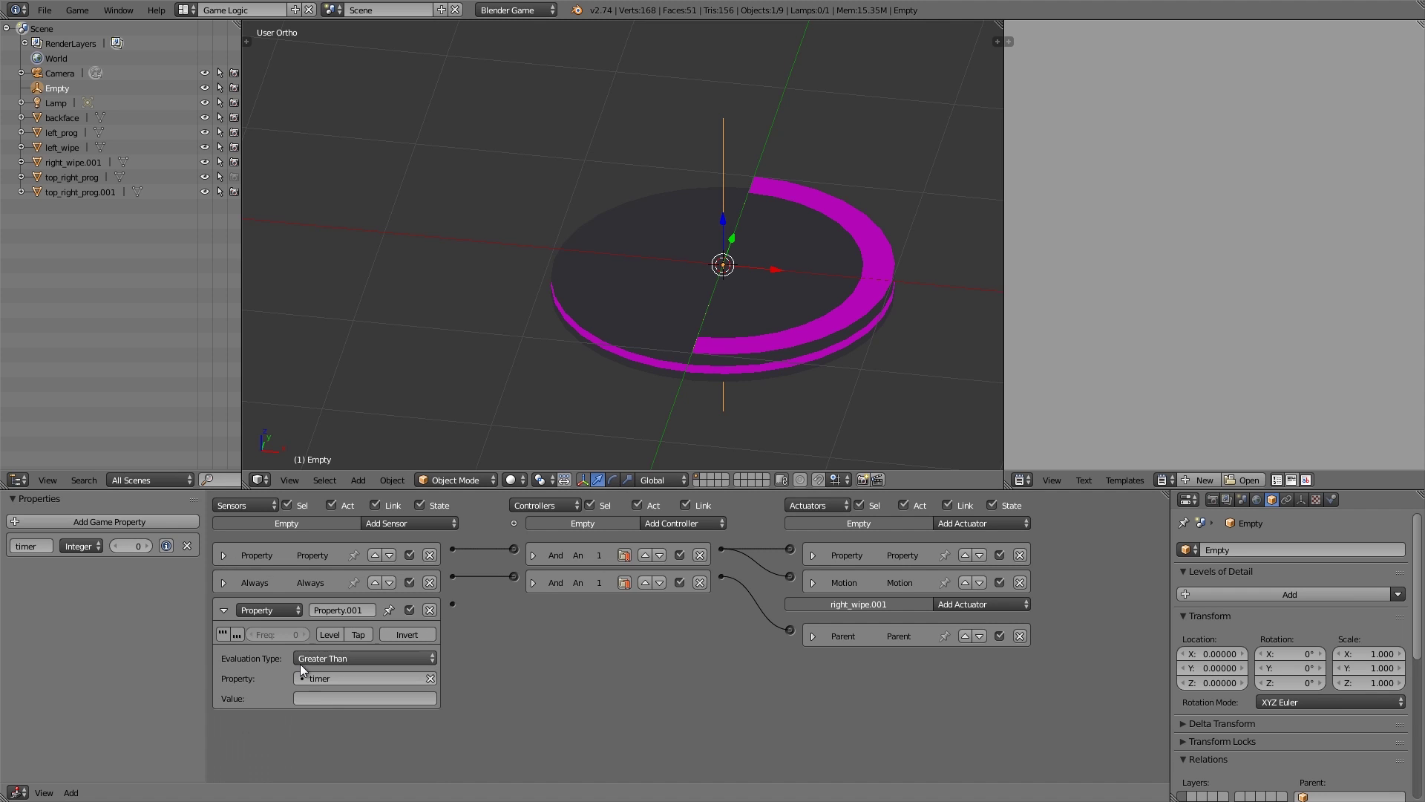
click(326, 699)
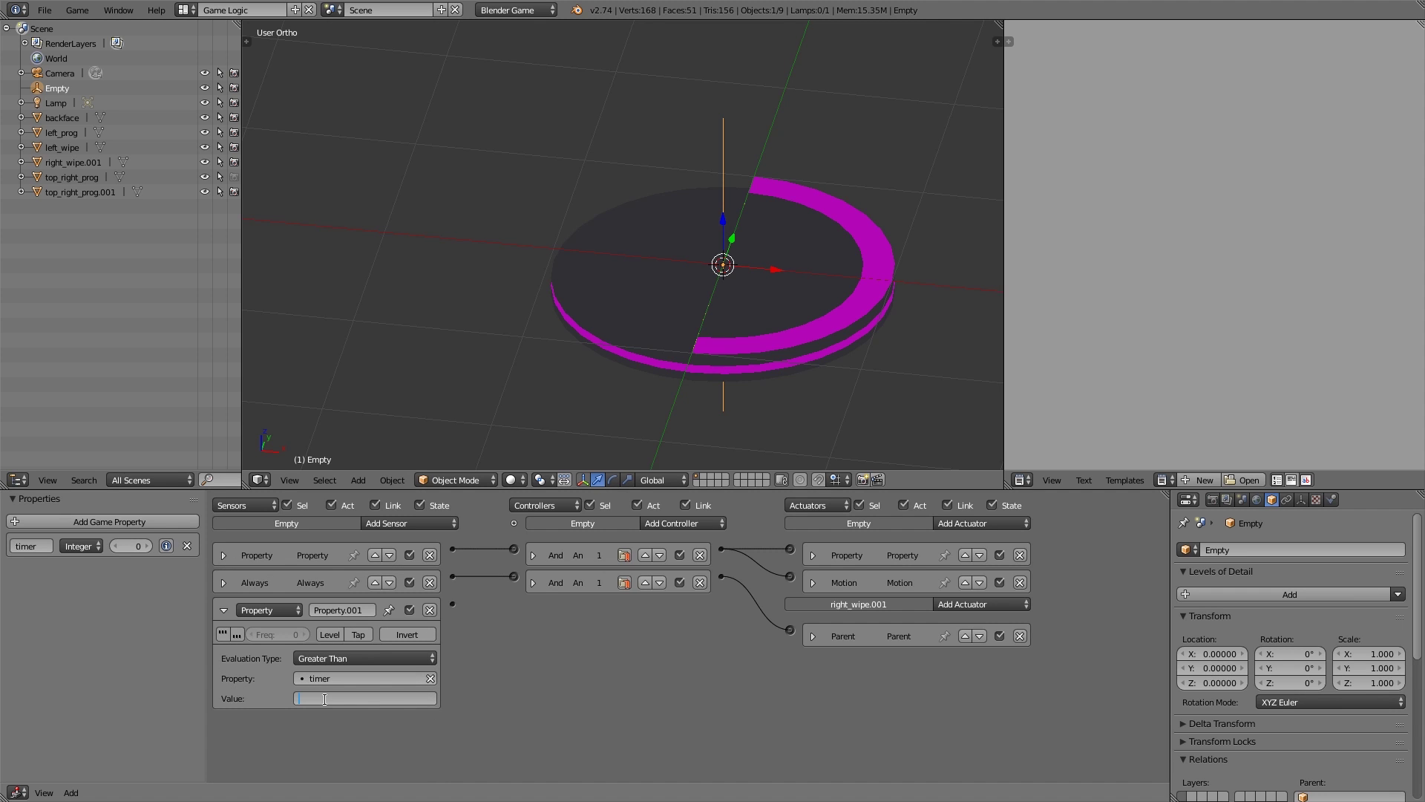
text(239)
- Add another And controller on the Empty and wire the timer > 239 sensor into it
click(683, 524)
click(632, 558)
drag(453, 604, 513, 604)
- Give left_wipe a Set Parent actuator targeting the Empty, driven by the new And controller
middle_drag(712, 285, 677, 332)
shift+right_click(661, 314)
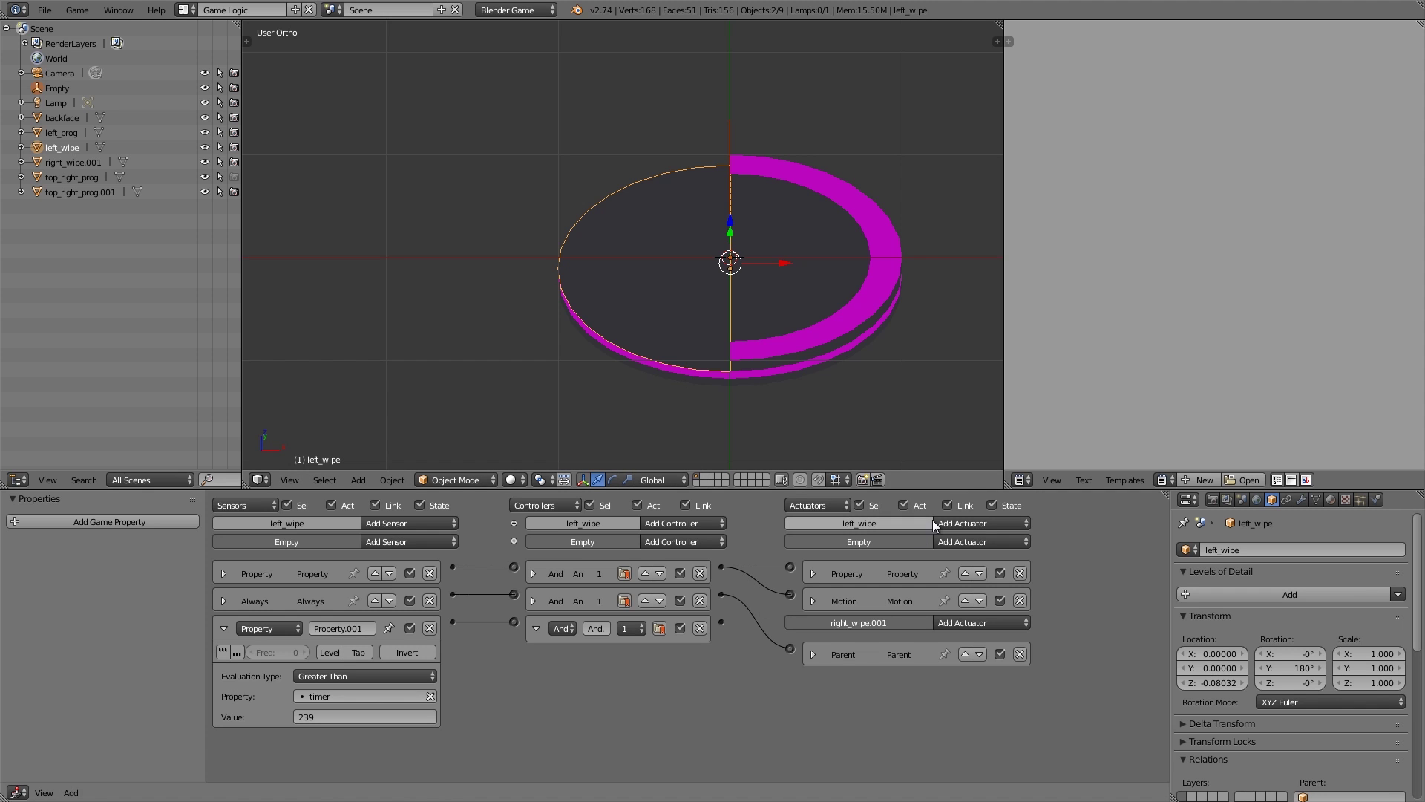
click(967, 523)
click(968, 362)
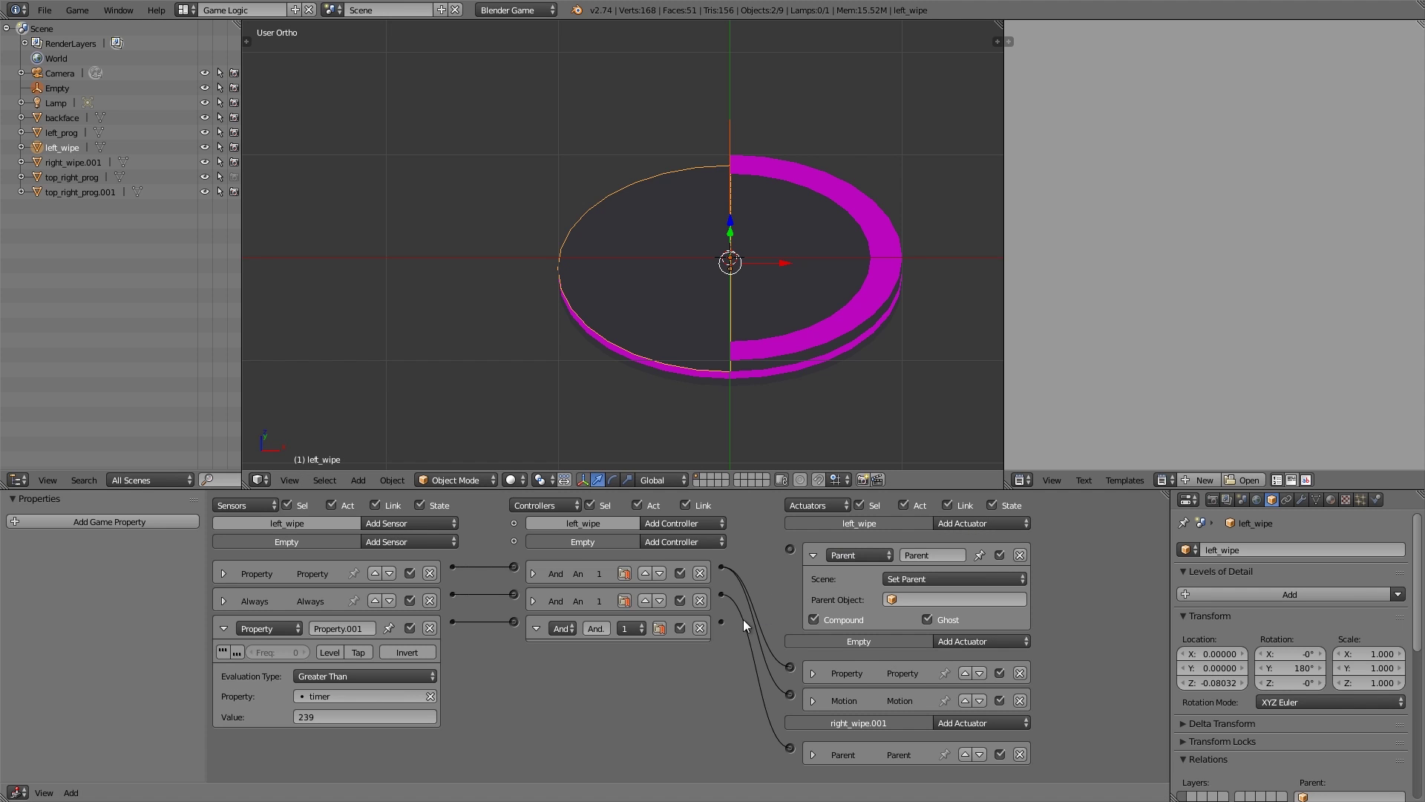
drag(720, 621, 792, 549)
click(915, 603)
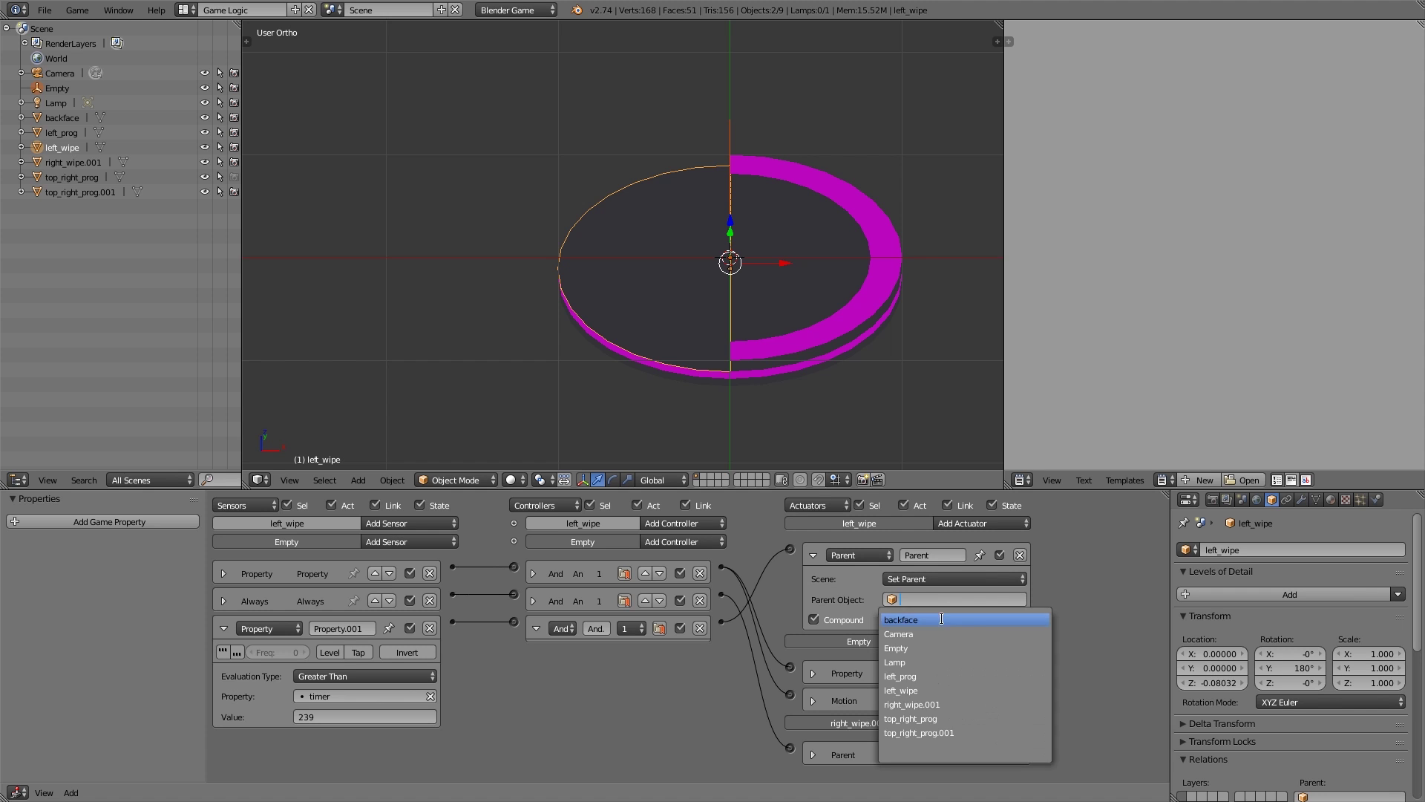
click(915, 648)
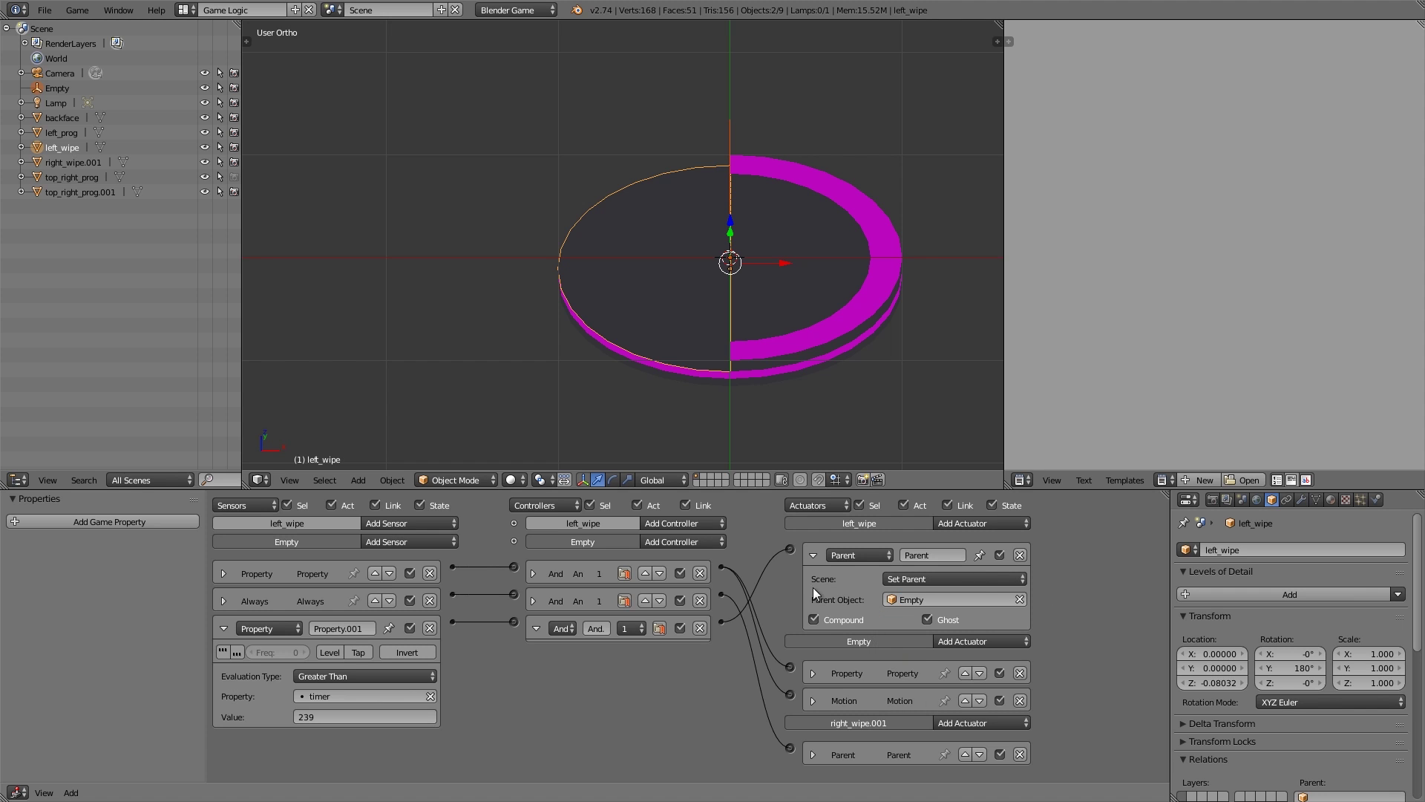
- Assign the parent object in the other Set Parent actuator
click(813, 555)
click(819, 688)
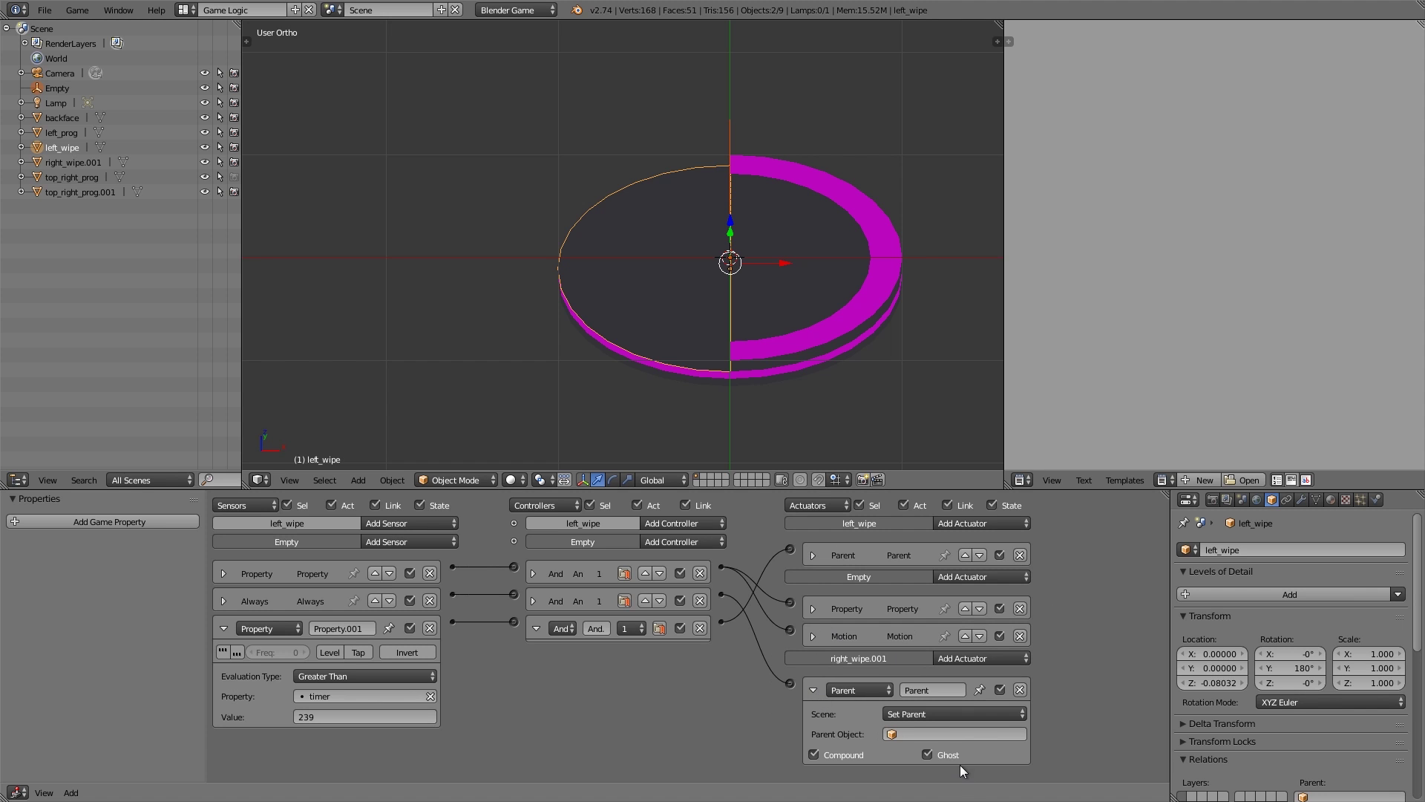
click(964, 734)
click(920, 625)
middle_drag(749, 319, 778, 312)
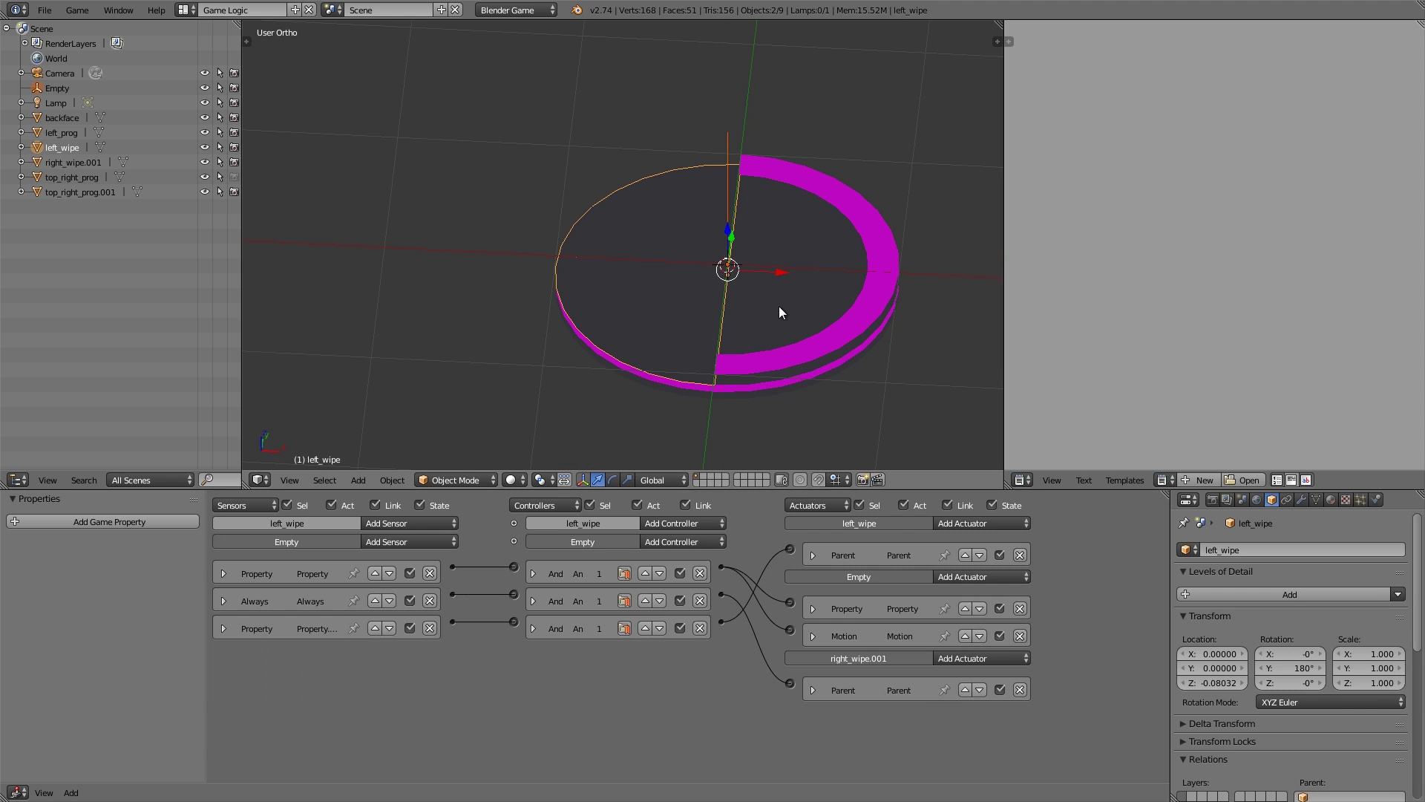
- Link top_right_prog's vis actuator to the Empty's third And controller
right_click(804, 181)
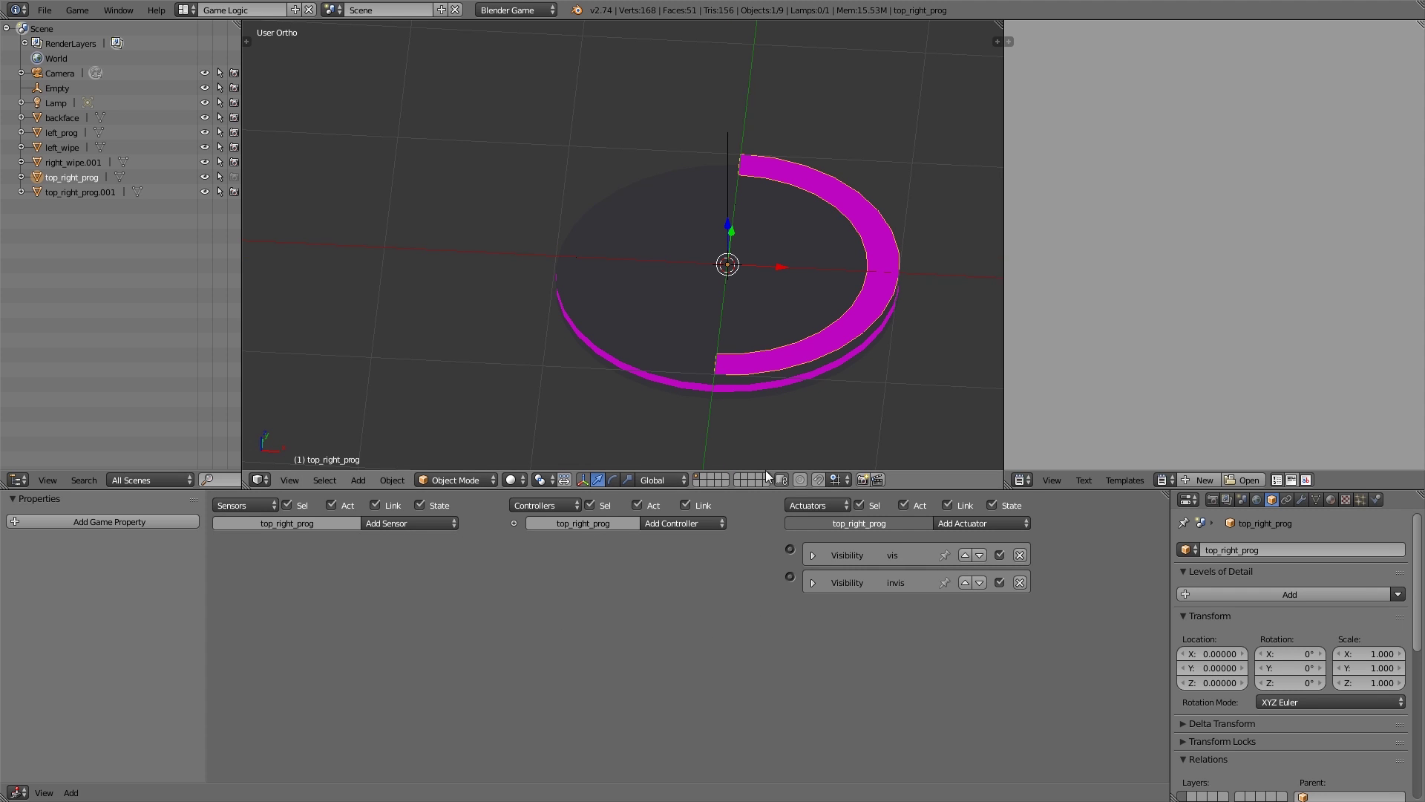
click(813, 582)
click(813, 582)
click(813, 582)
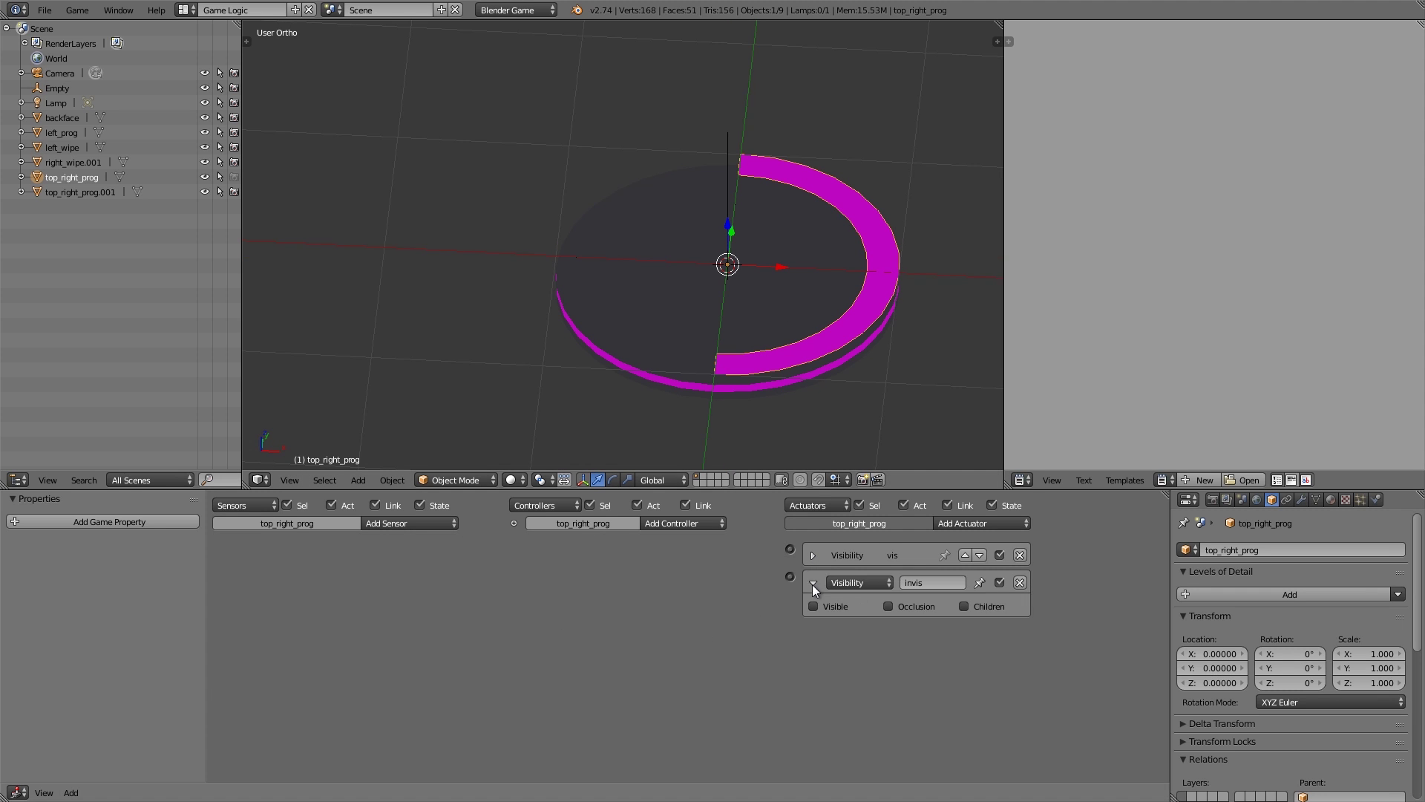
click(813, 583)
middle_drag(680, 302, 745, 137)
right_click(732, 126)
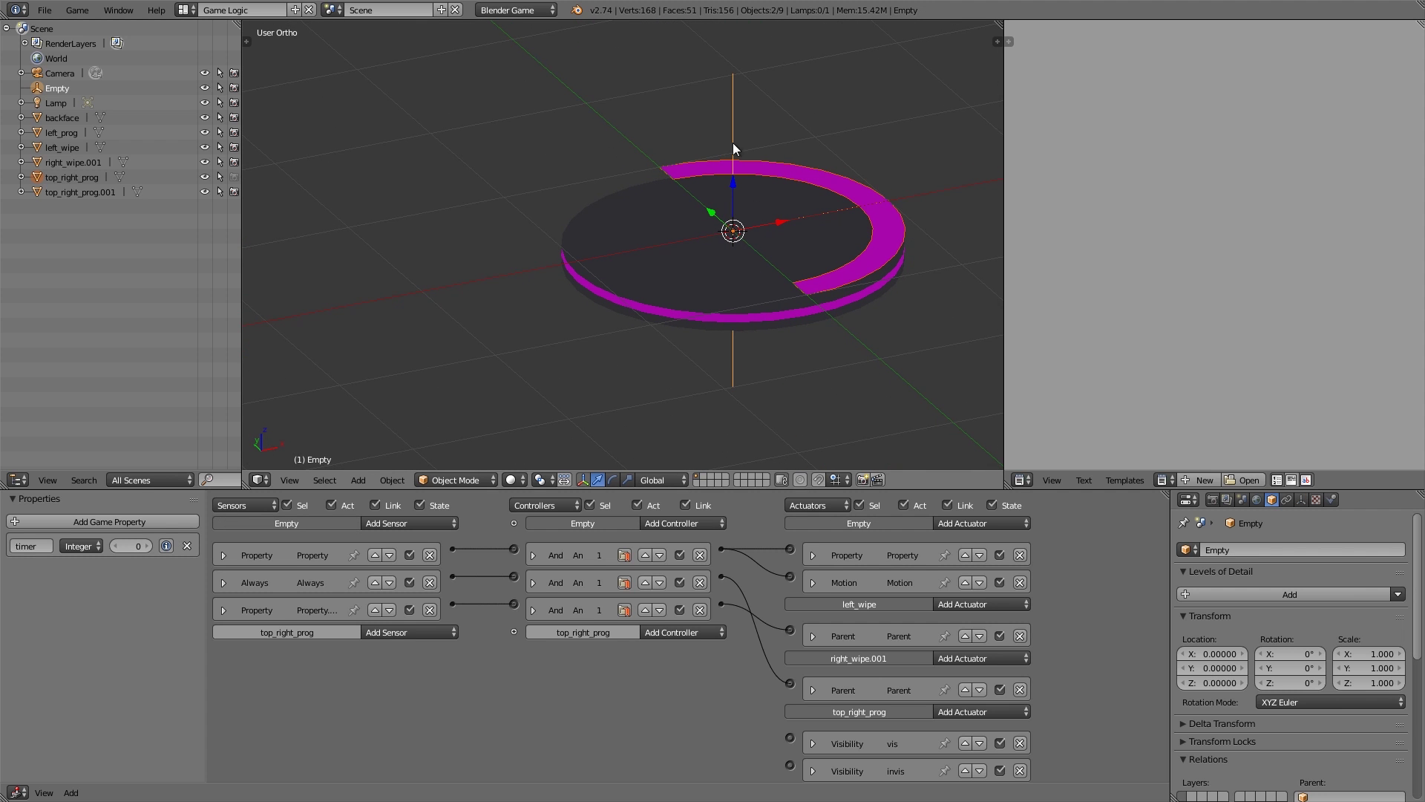
scroll(787, 614, down, 1)
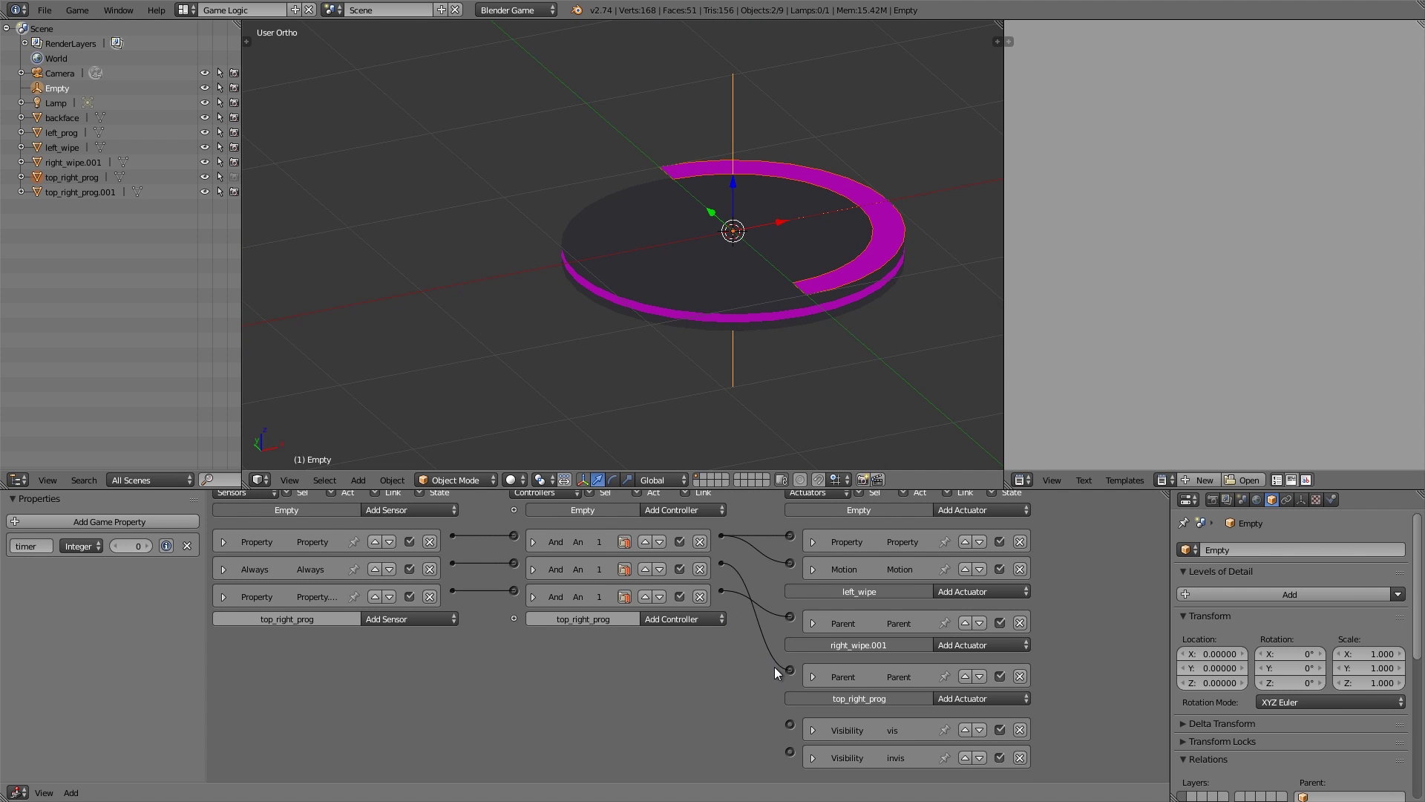
drag(790, 723, 722, 592)
- Add a Nand controller fed by the timer > 239 sensor that drives the invis actuator
click(667, 512)
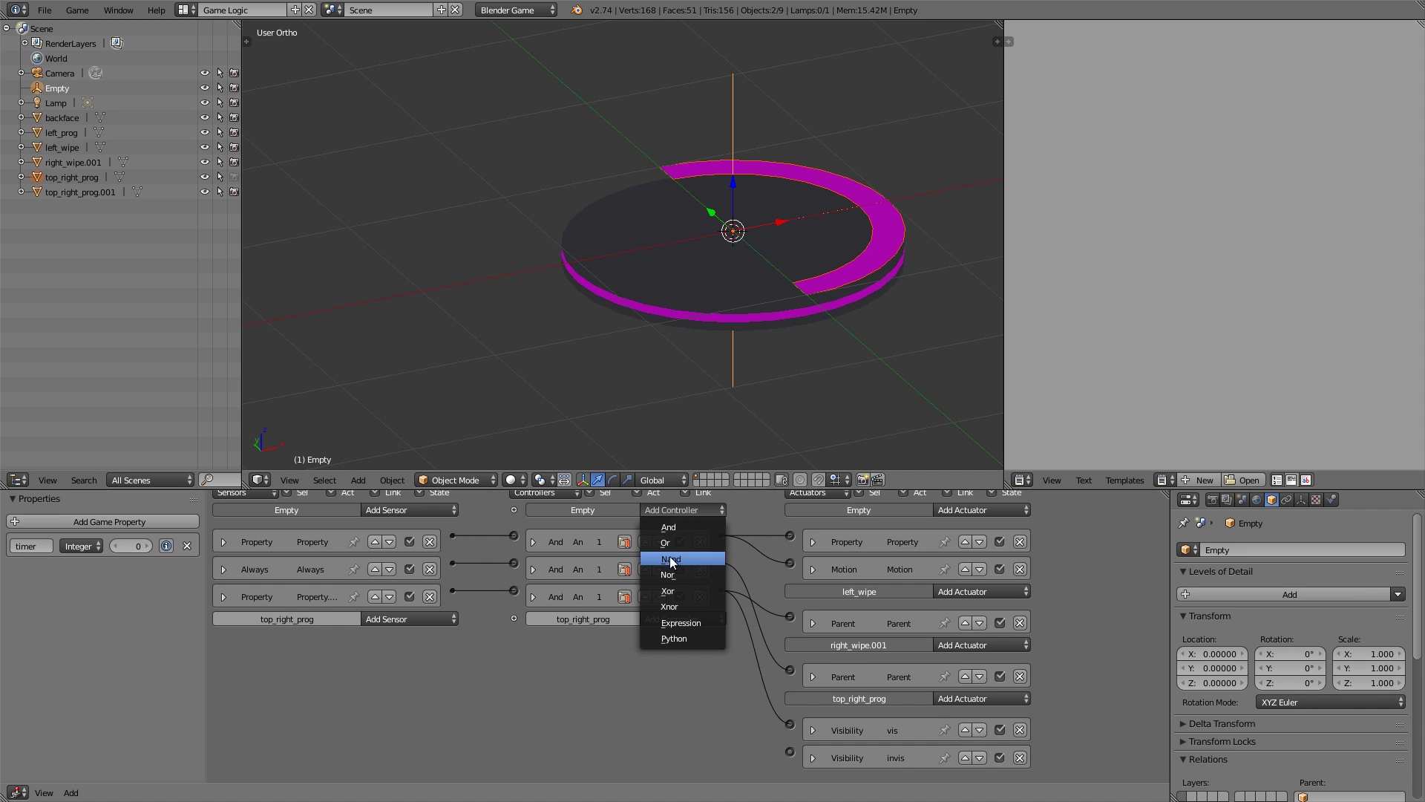
click(672, 559)
drag(514, 618, 453, 591)
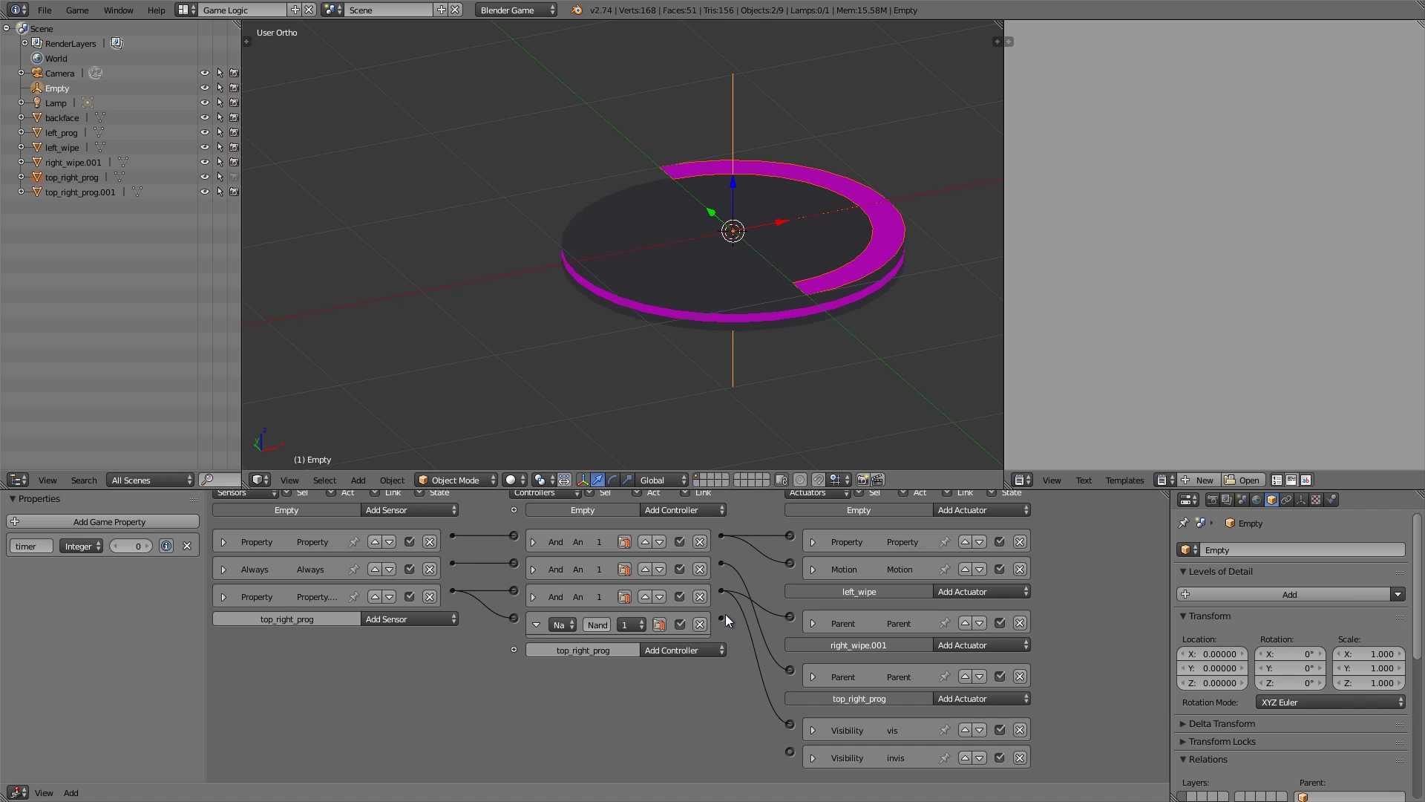
drag(723, 616, 789, 751)
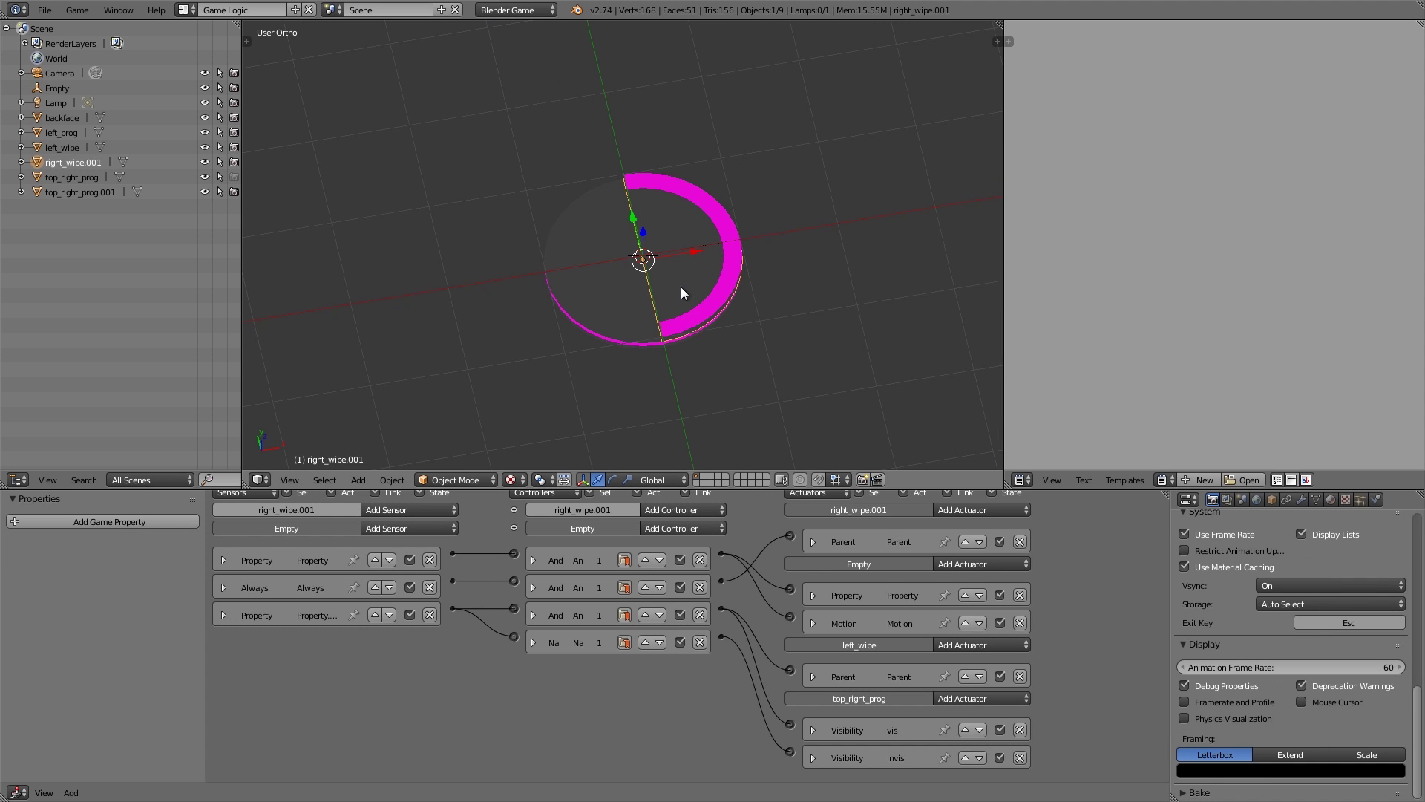
- Test-run the game from the camera view, then return to the modelling view and select left_wipe
key(KP_0)
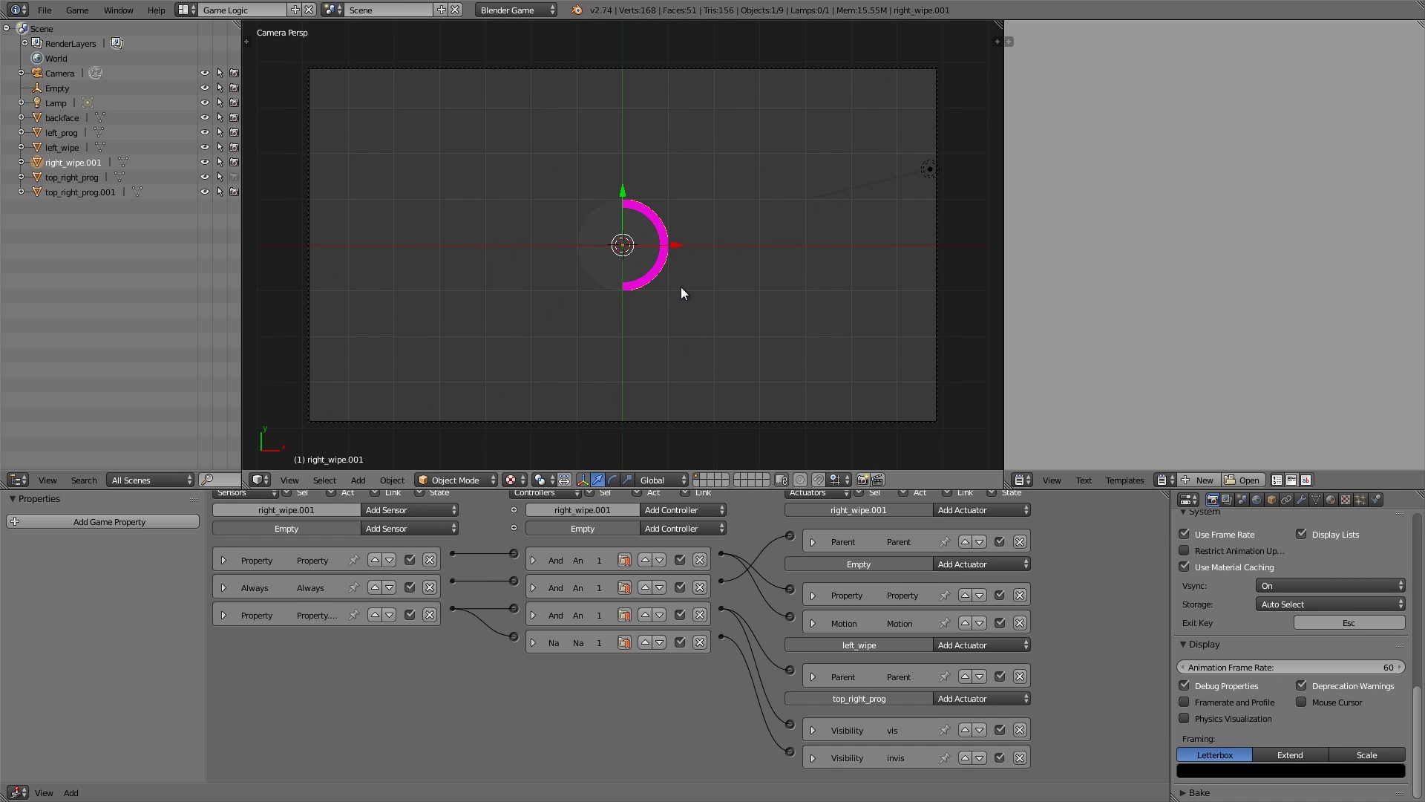
key(p)
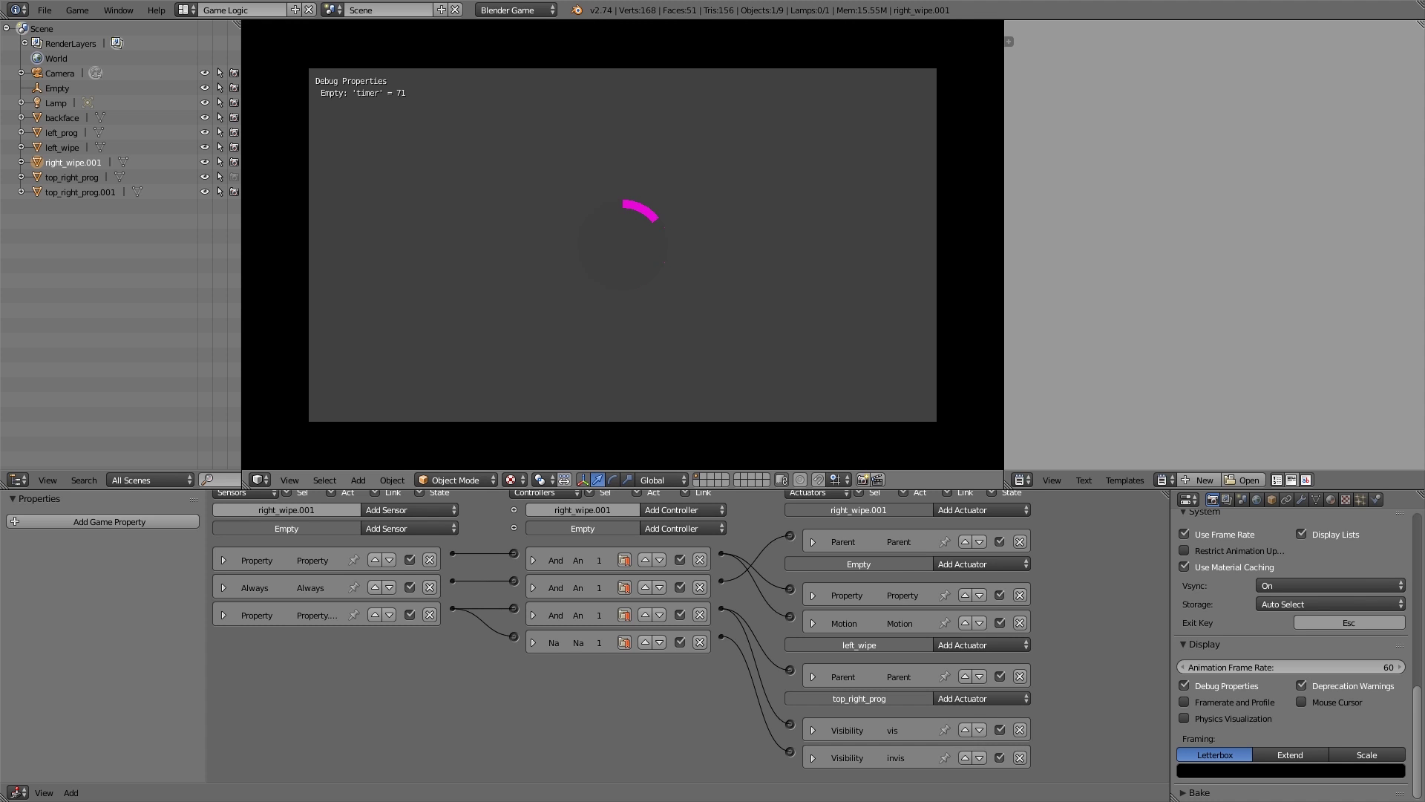
key(Escape)
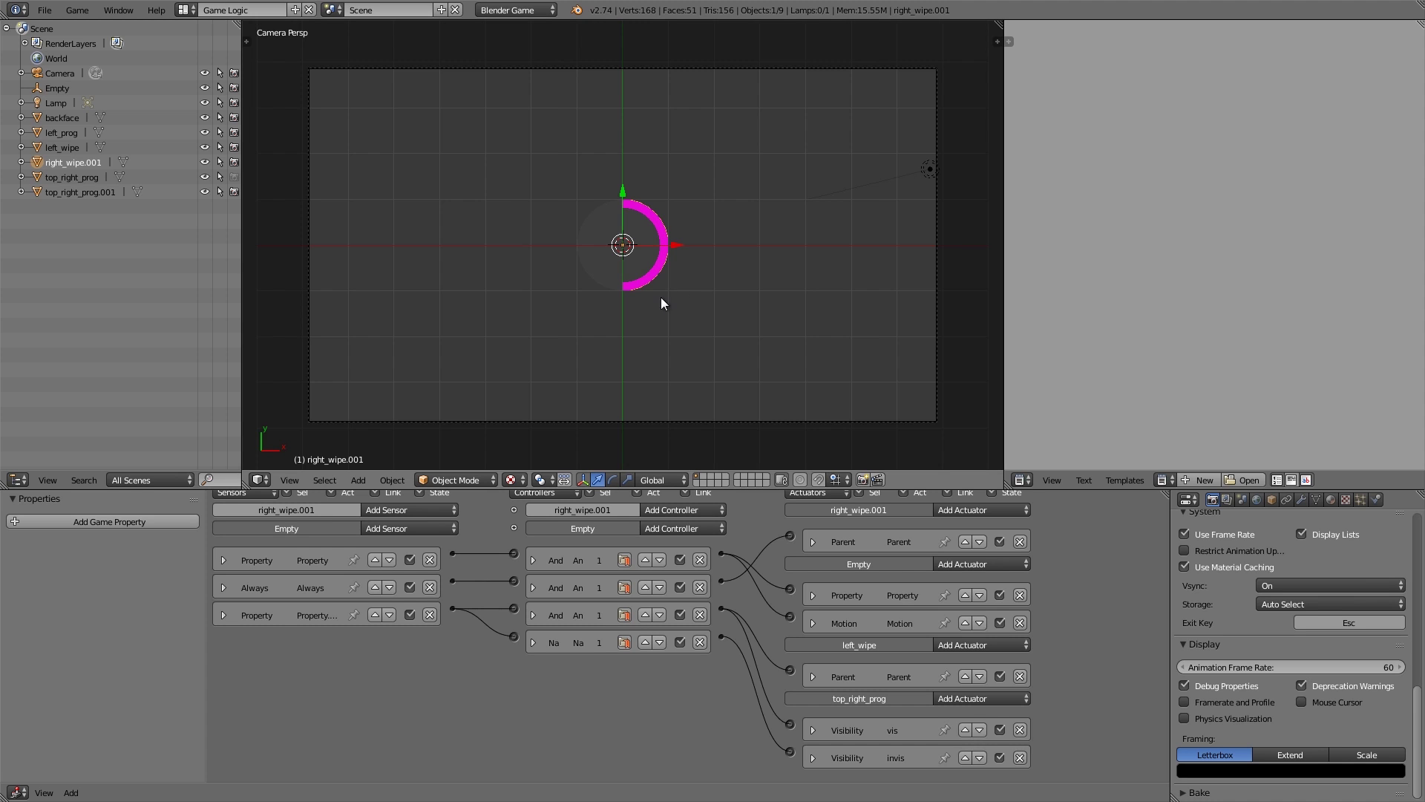
right_click(654, 251)
shift+right_click(673, 212)
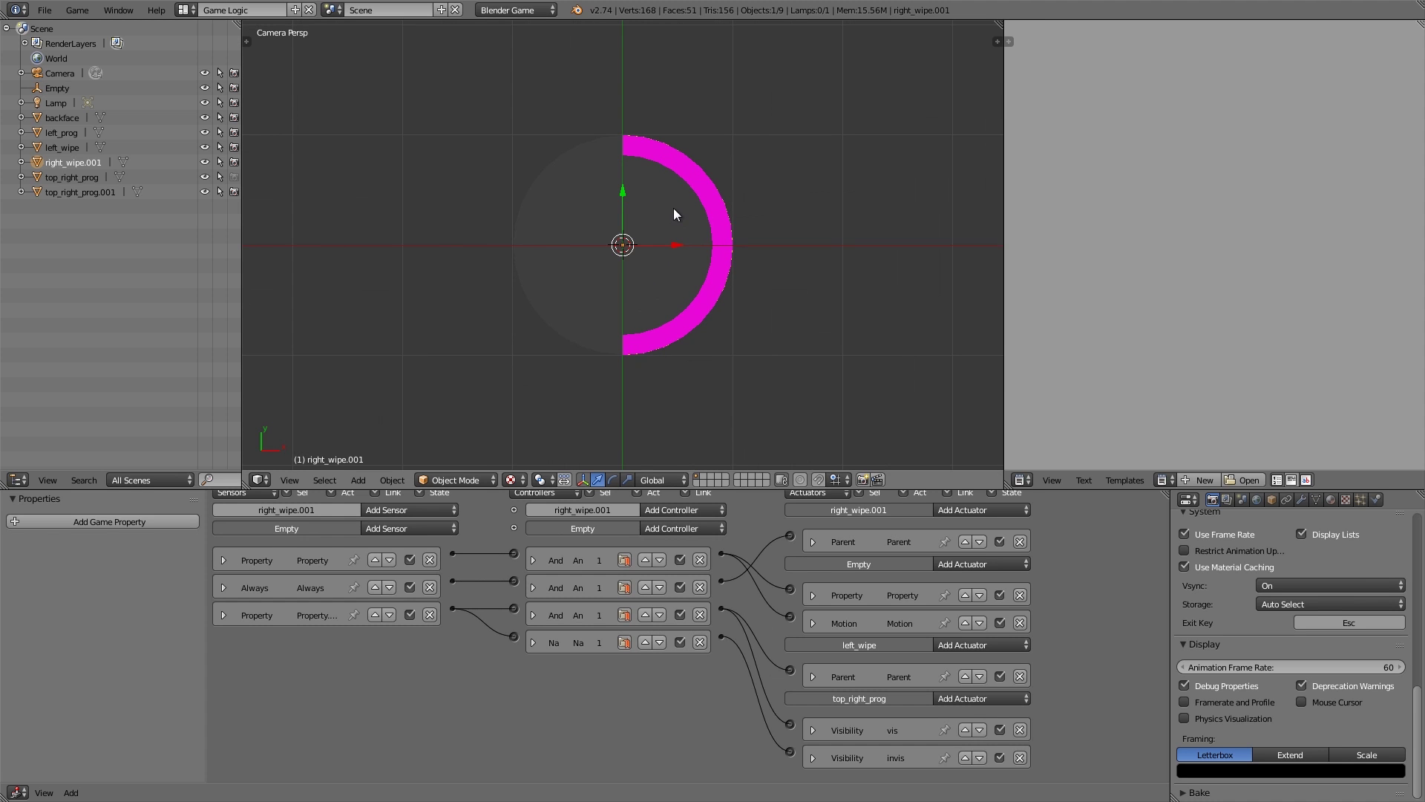
key(KP_0)
scroll(558, 260, up, 2)
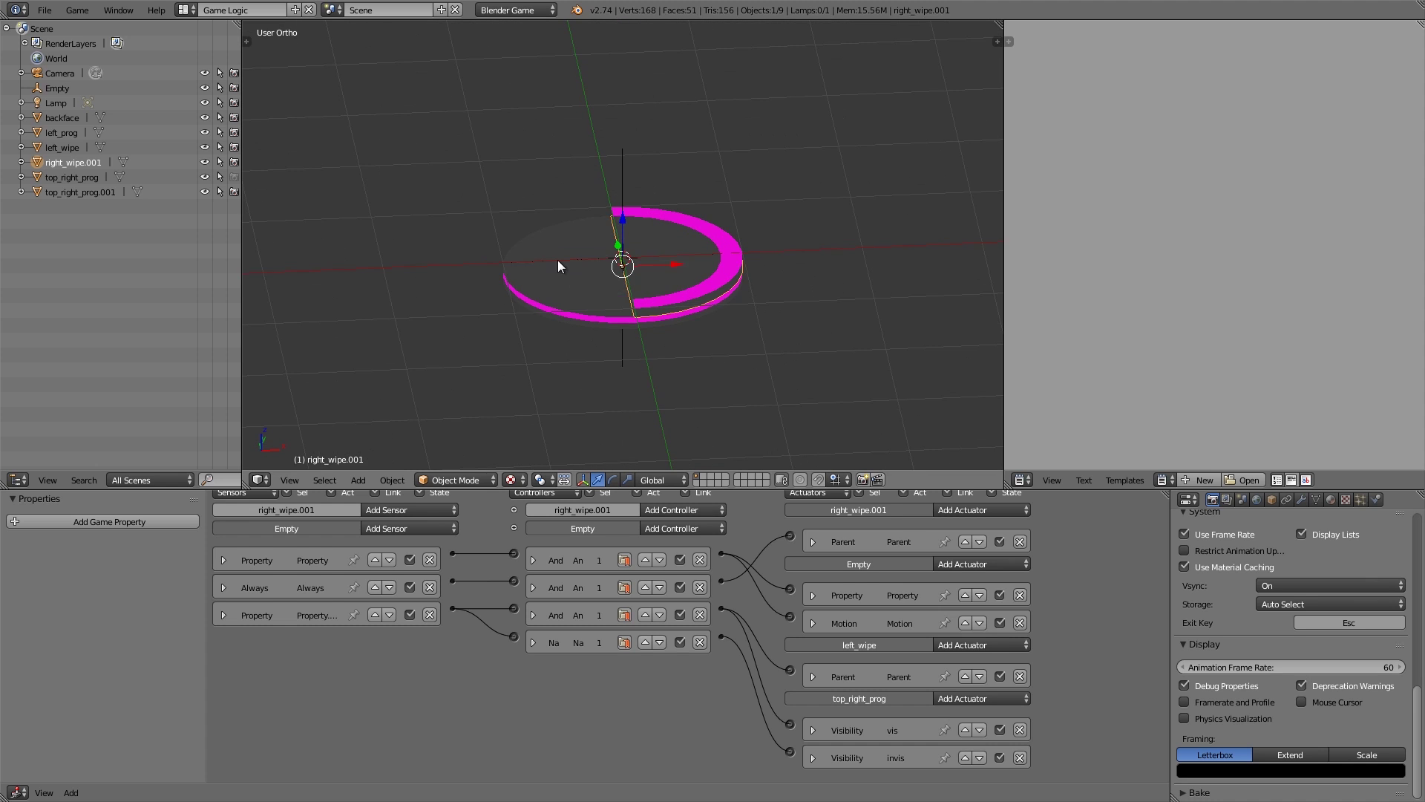
right_click(558, 260)
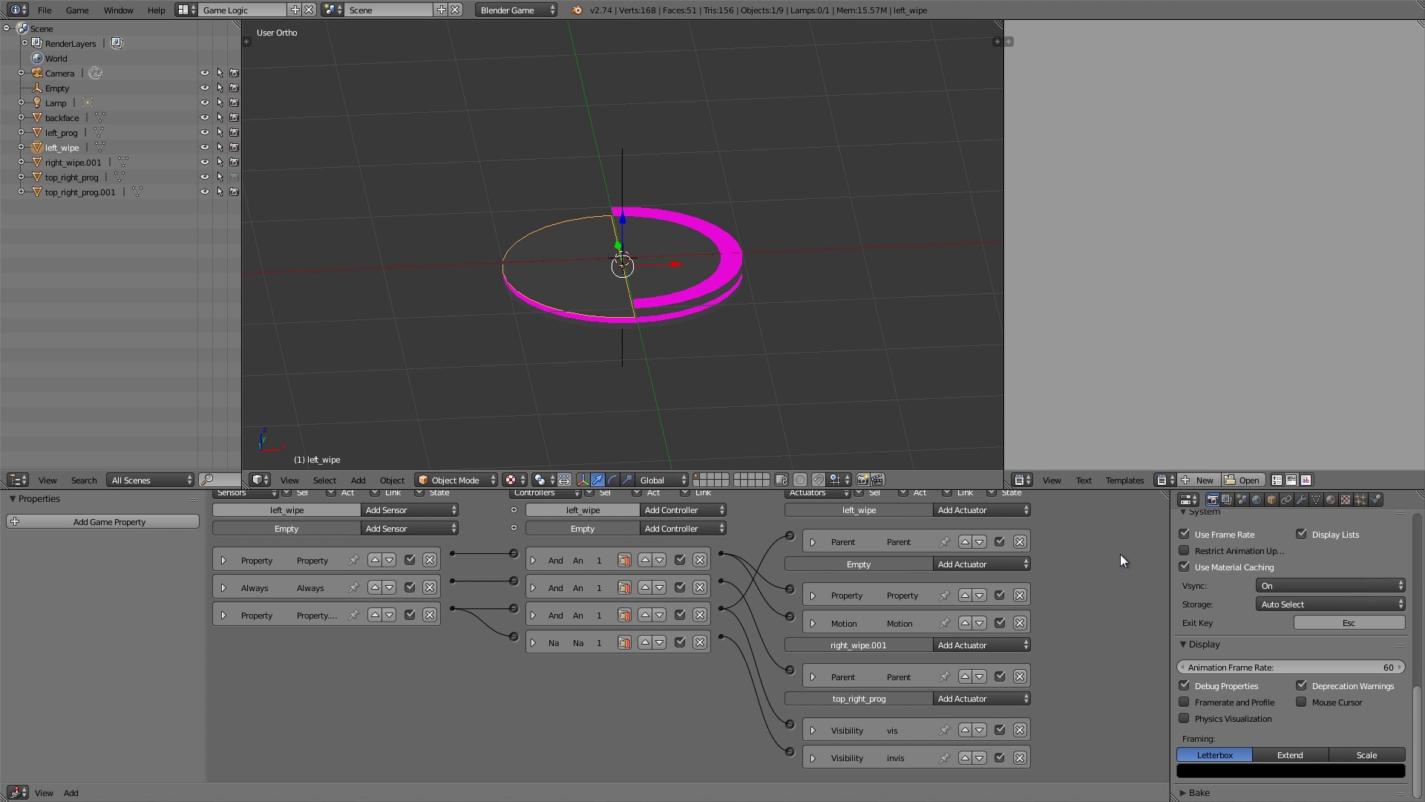
- Brighten the World horizon colour and run the game again
click(1330, 499)
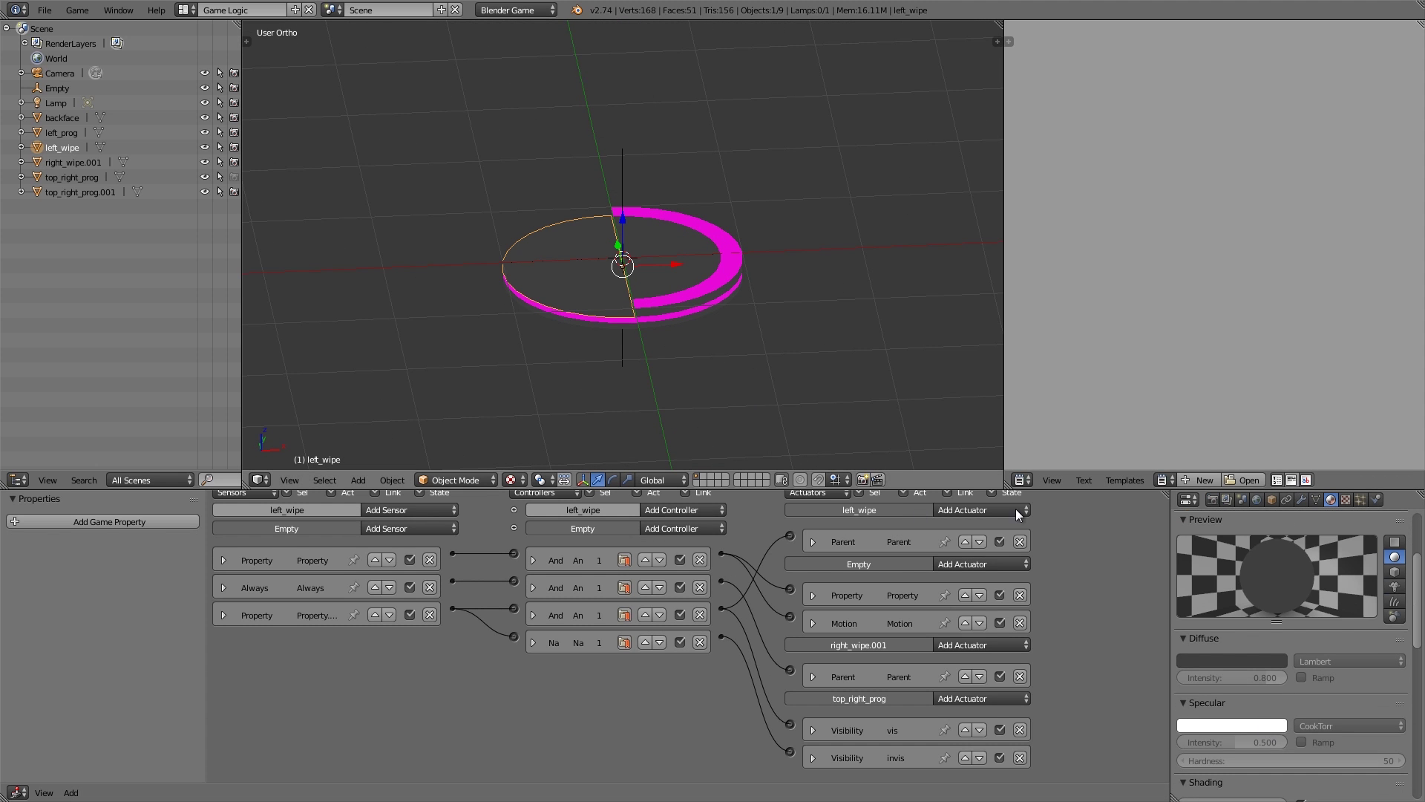
click(1256, 499)
click(1230, 604)
scroll(1229, 607, up, 5)
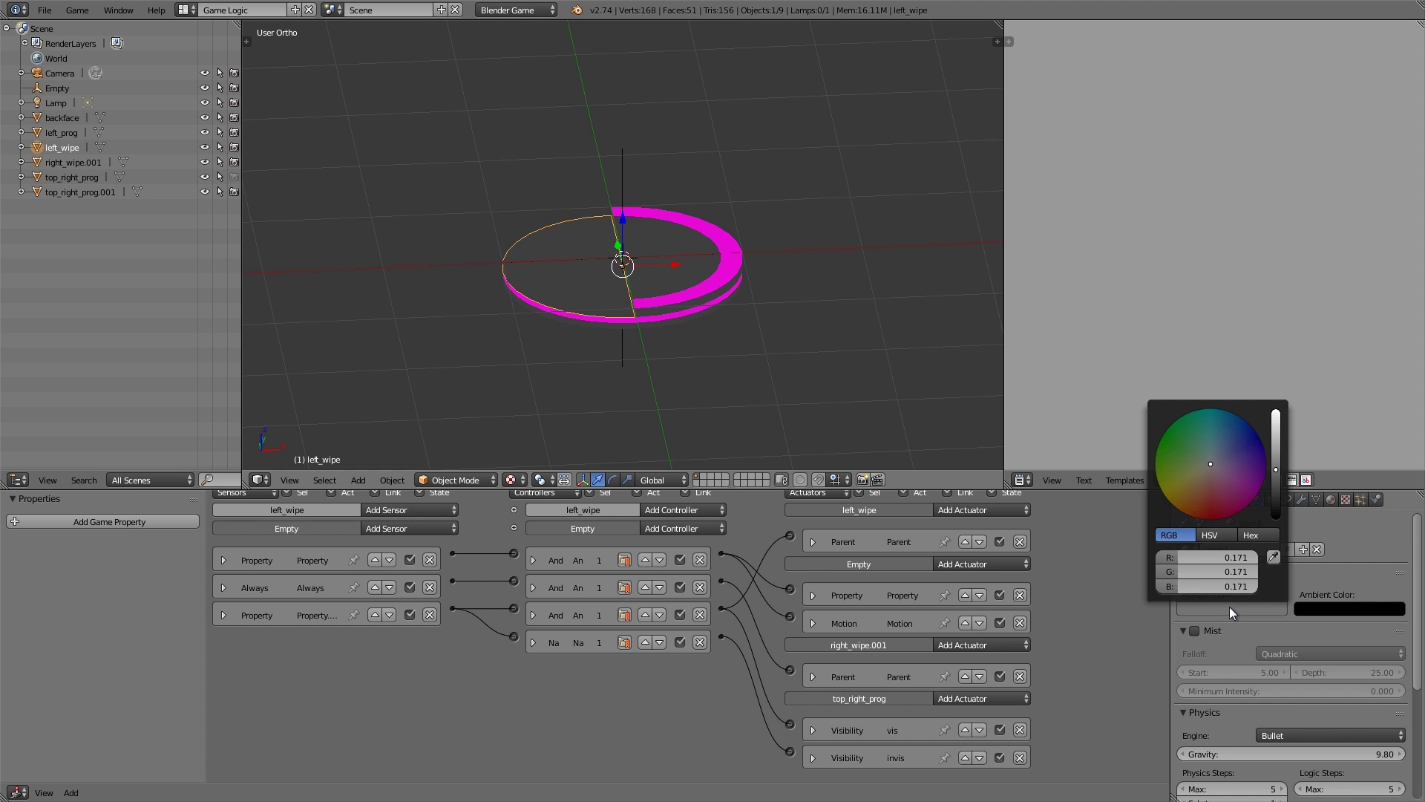
key(p)
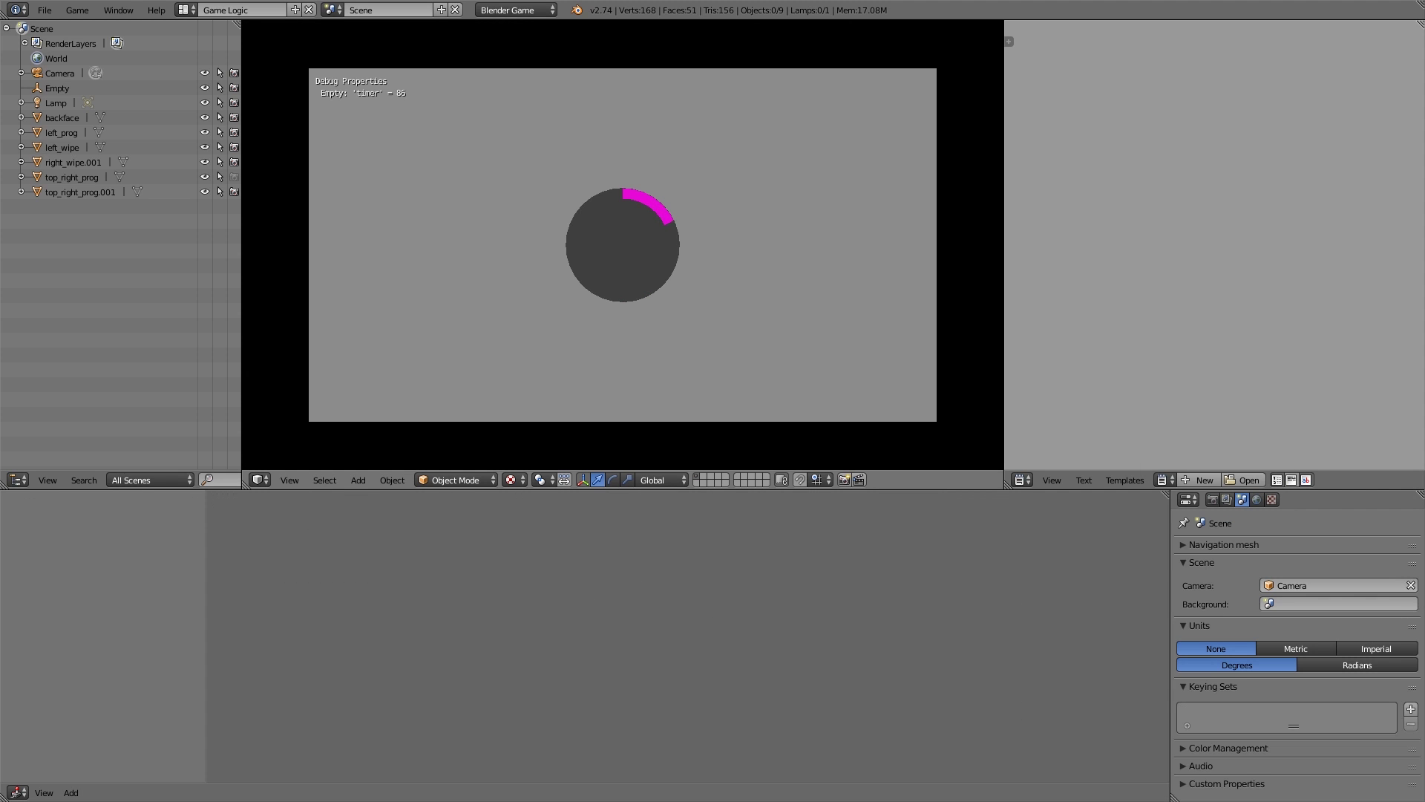